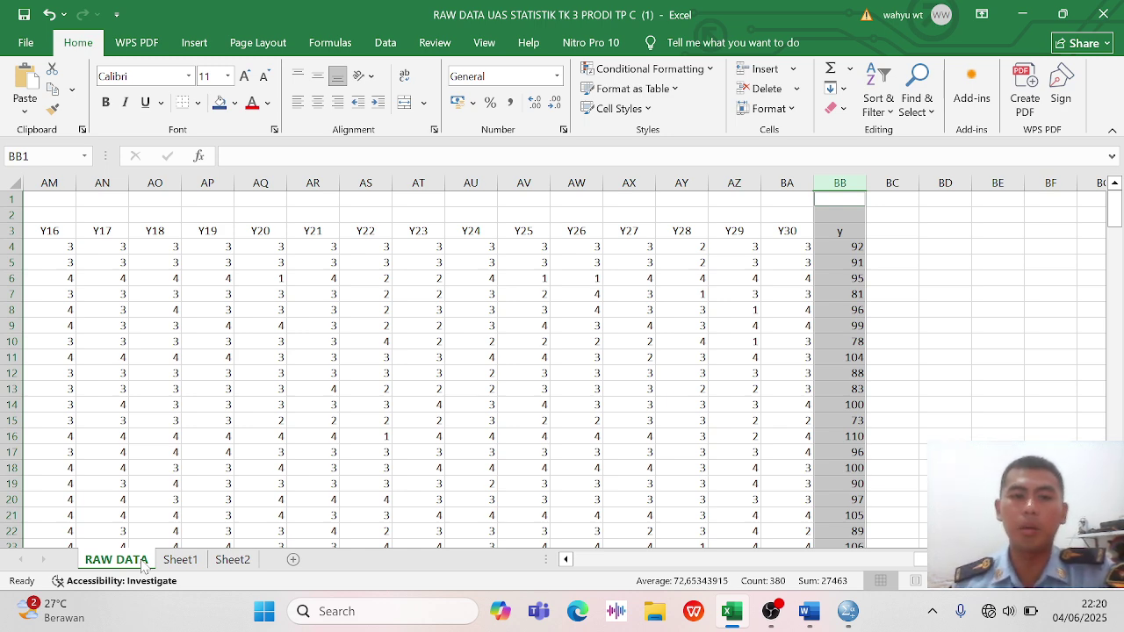
Review the respondent profiles, X and Y item scores and totals on RAW DATA, and the coding key on Sheet1
scroll(414, 366, "left", 10)
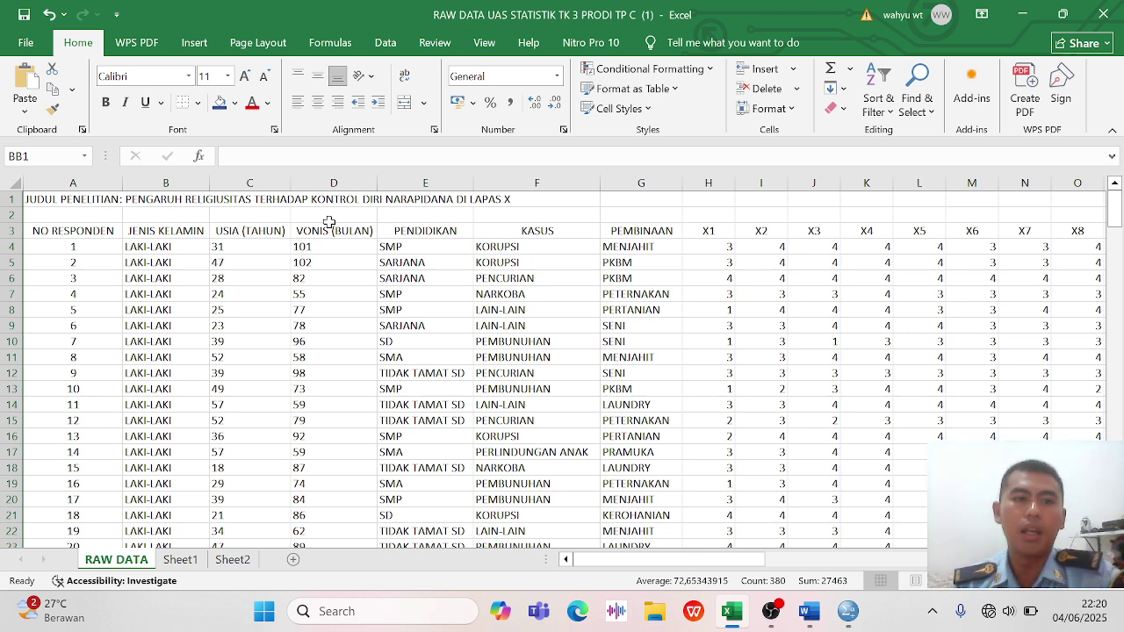
scroll(524, 419, "right", 3)
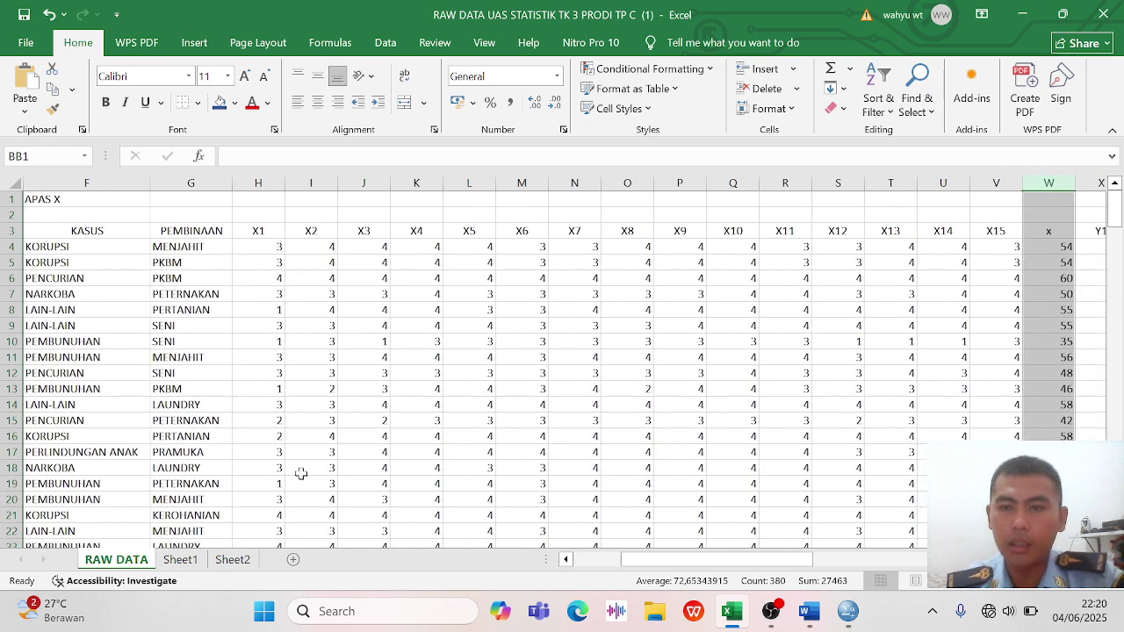
left_click(180, 560)
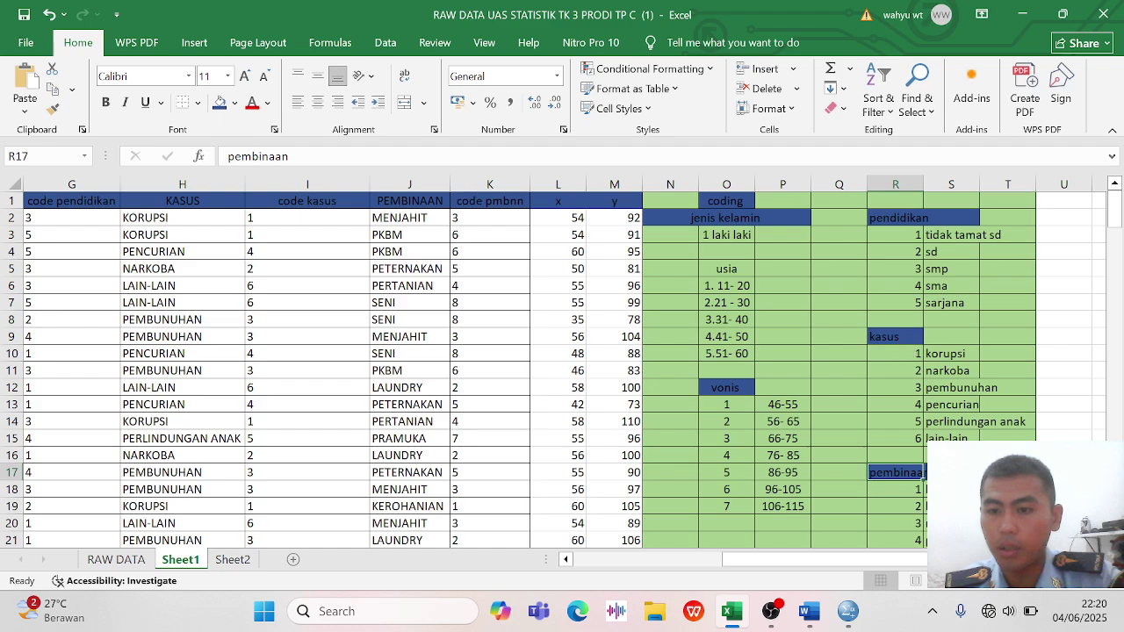
scroll(553, 368, "down", 6)
scroll(554, 368, "up", 5)
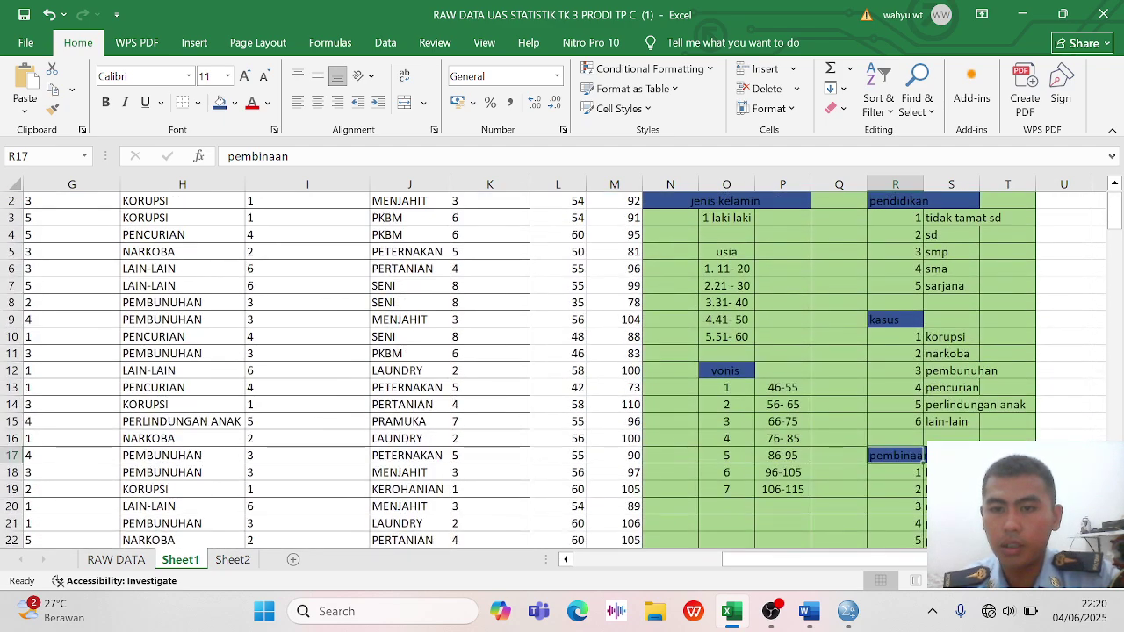
scroll(562, 369, "up", 1)
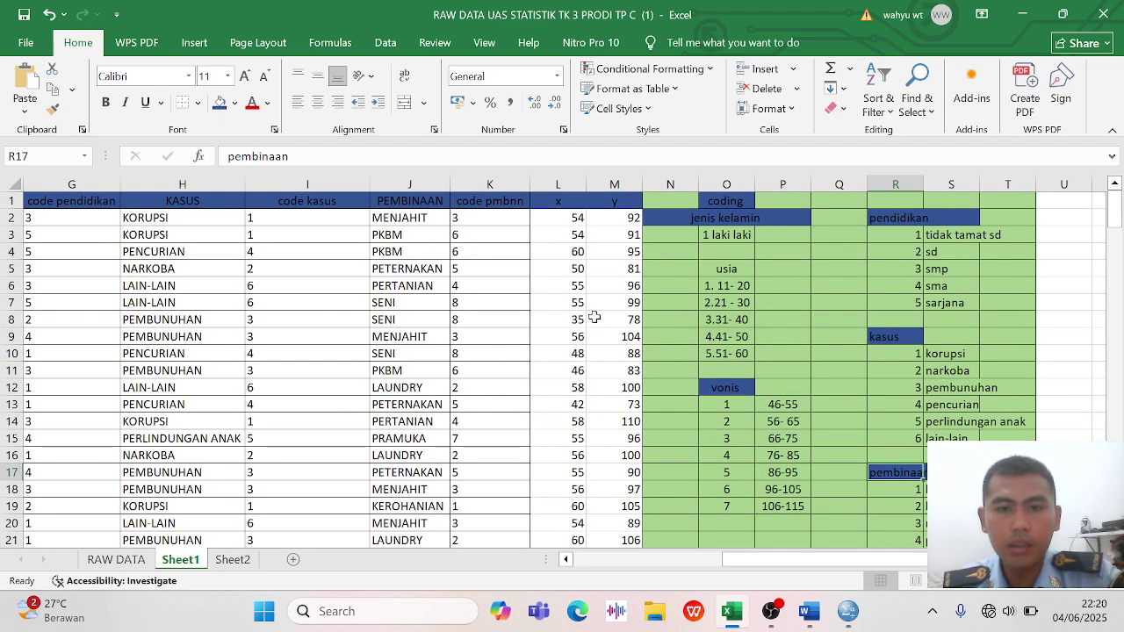
scroll(601, 314, "down", 6)
scroll(601, 314, "up", 6)
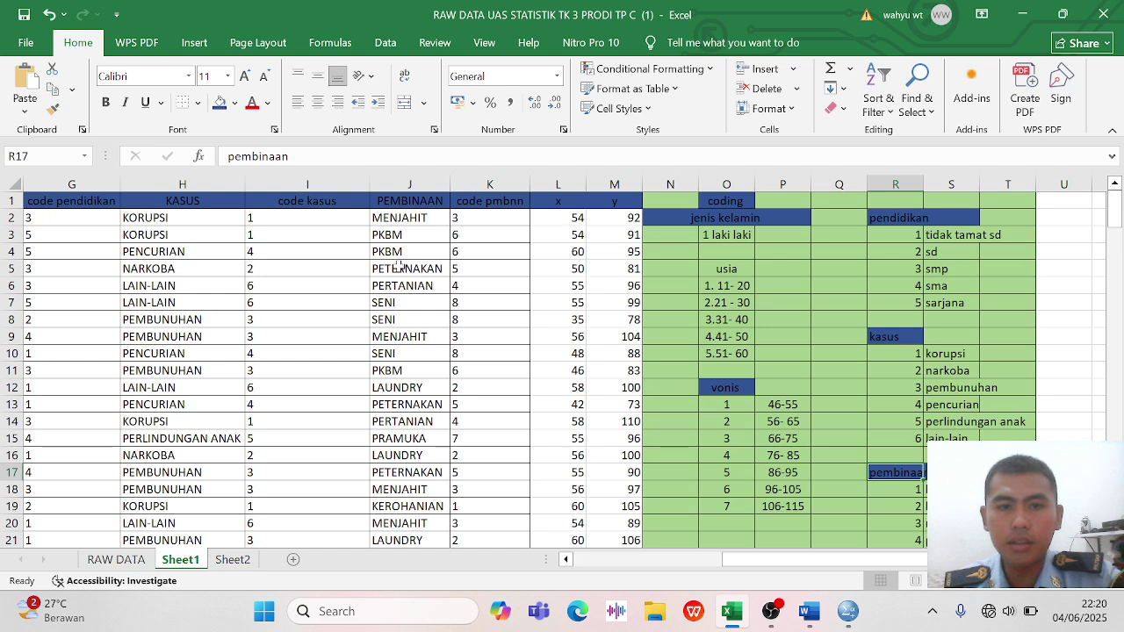
left_click(116, 559)
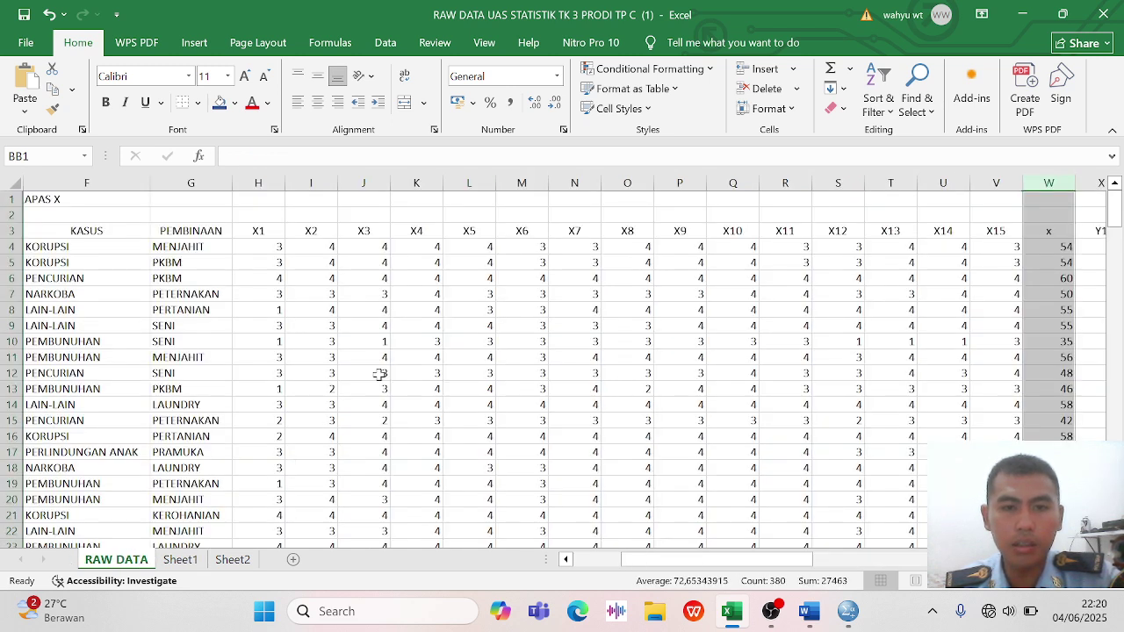
scroll(566, 247, "right", 2)
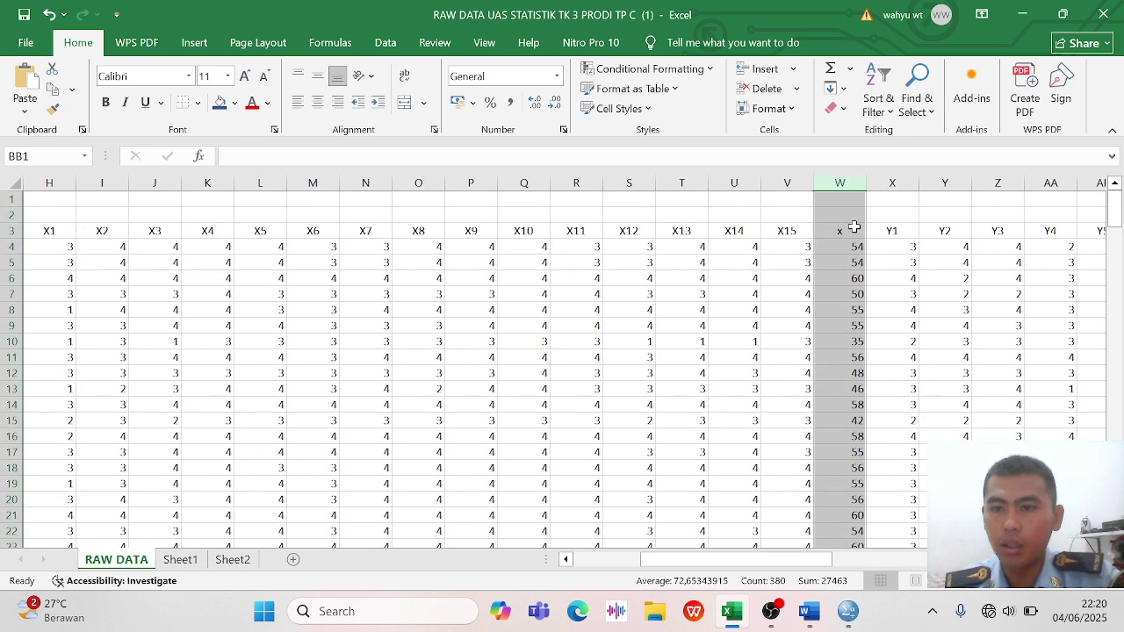
scroll(854, 227, "right", 7)
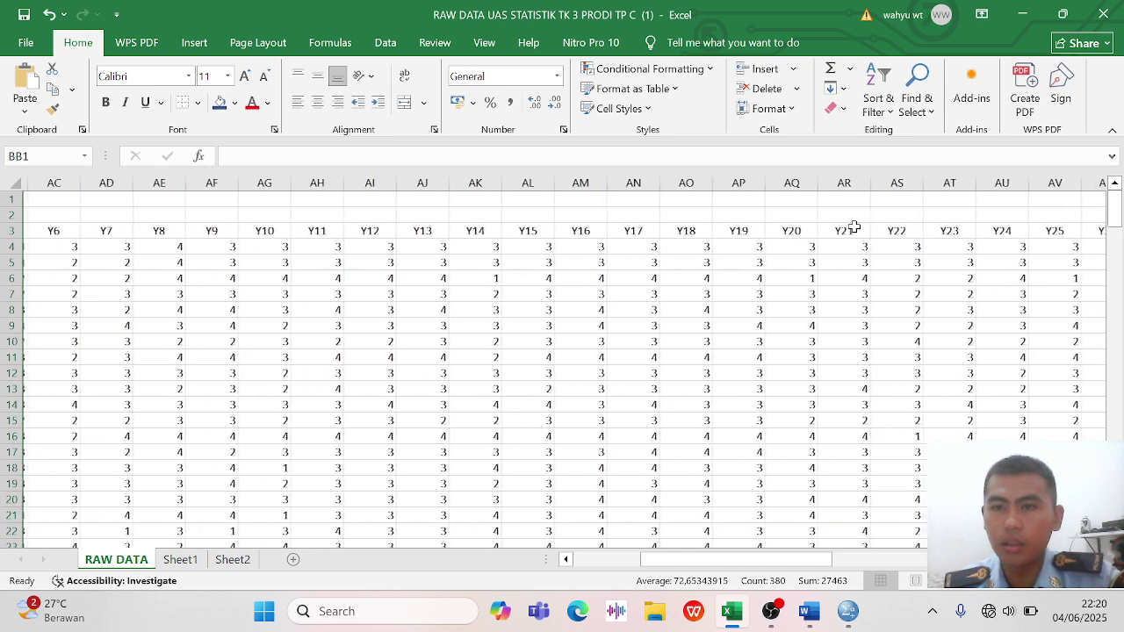
scroll(854, 228, "right", 5)
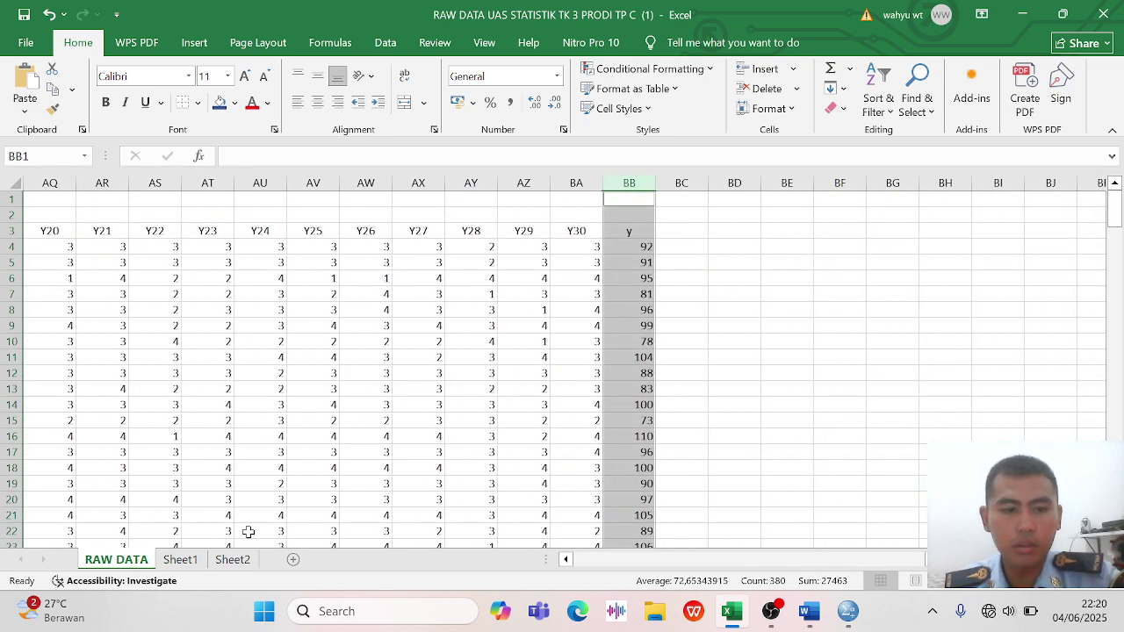
left_click(189, 563)
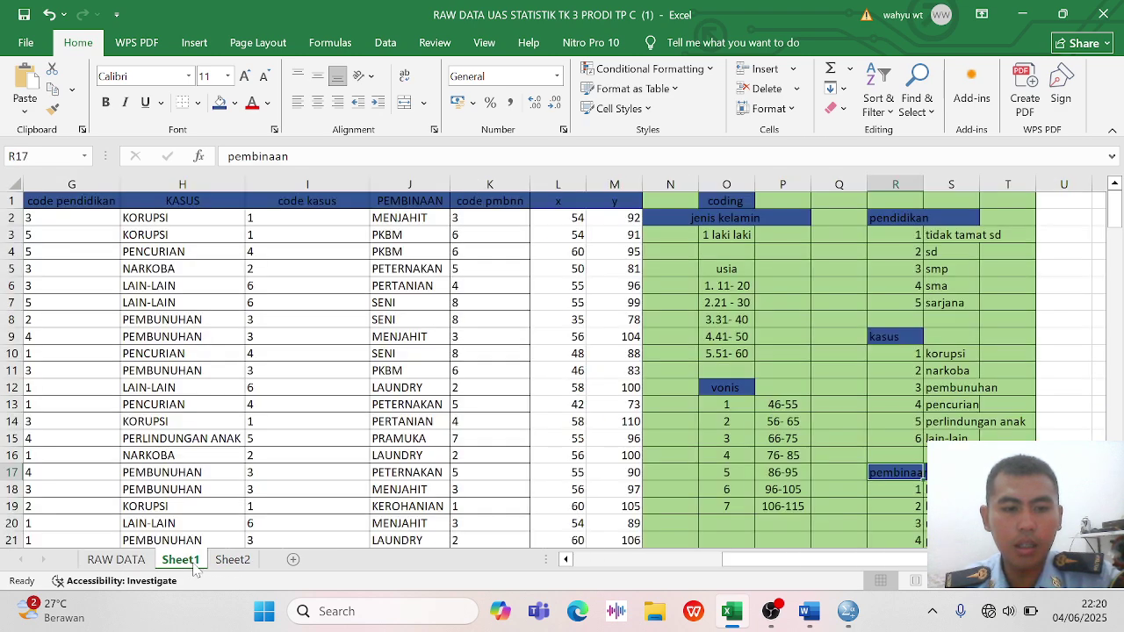
Examine the coded dataset on Sheet2 from its headers down to the last respondent row
left_click(221, 564)
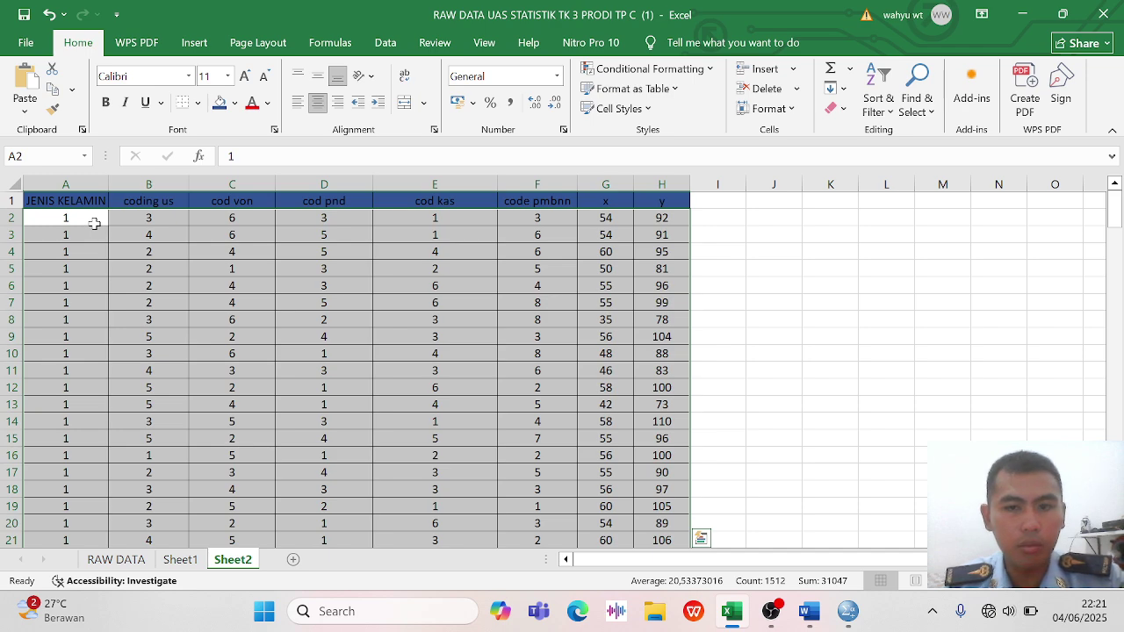
scroll(465, 351, "down", 20)
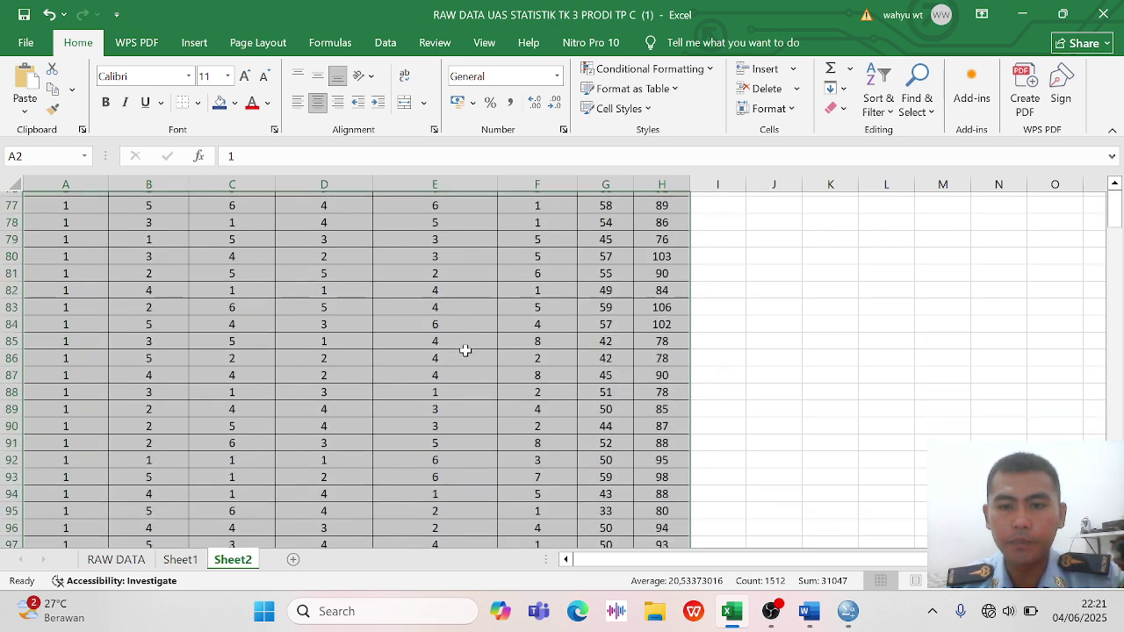
scroll(465, 350, "down", 20)
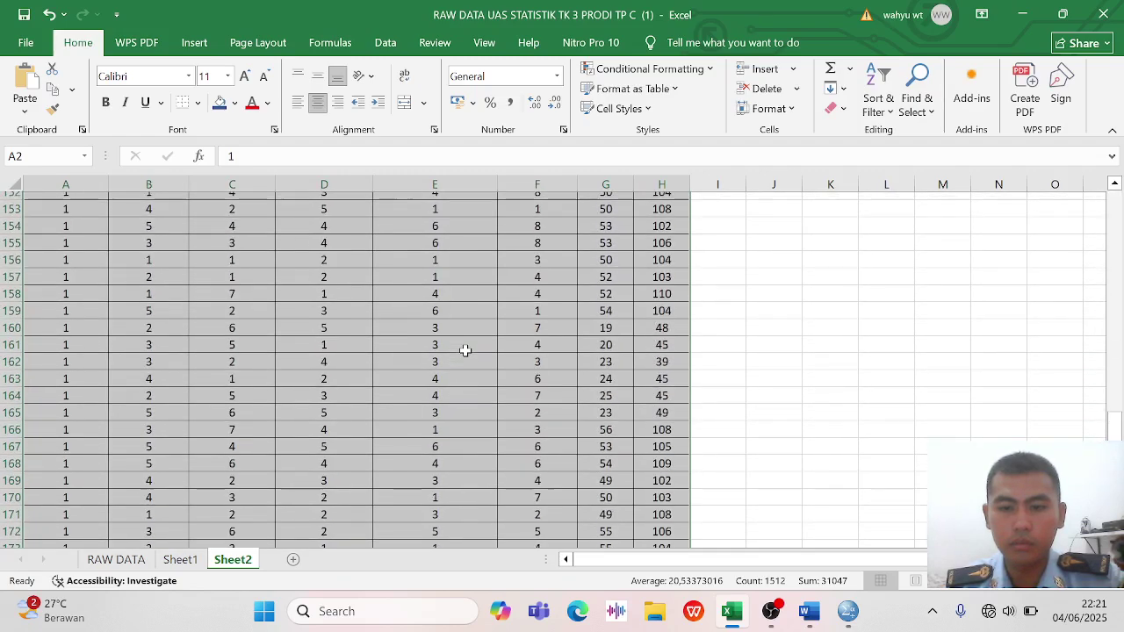
scroll(465, 350, "down", 13)
scroll(465, 350, "up", 20)
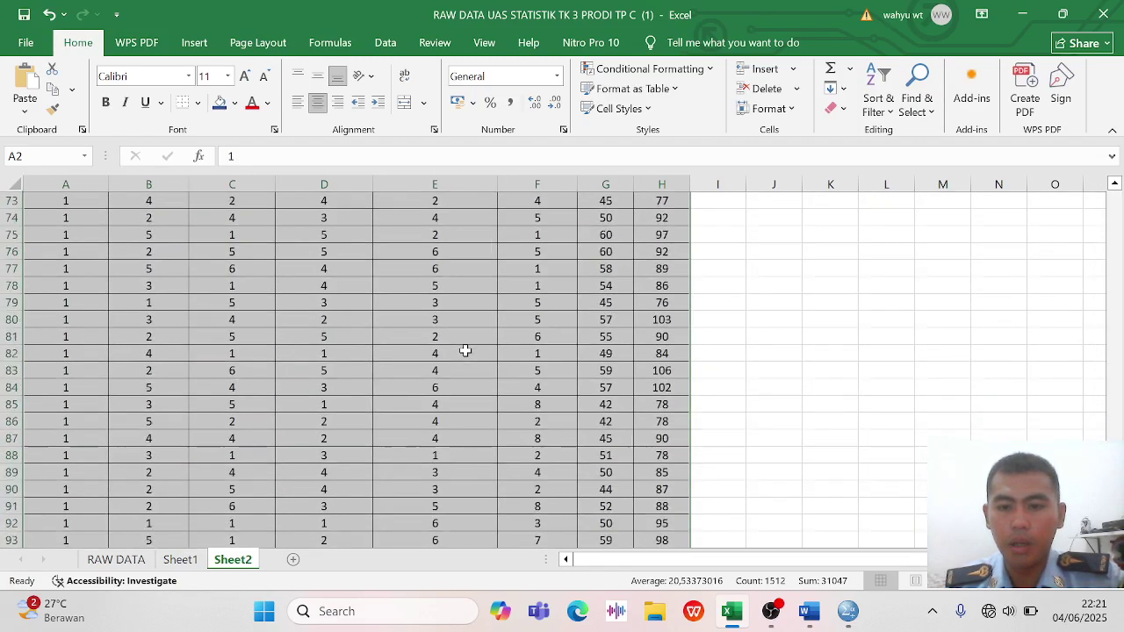
scroll(465, 350, "up", 20)
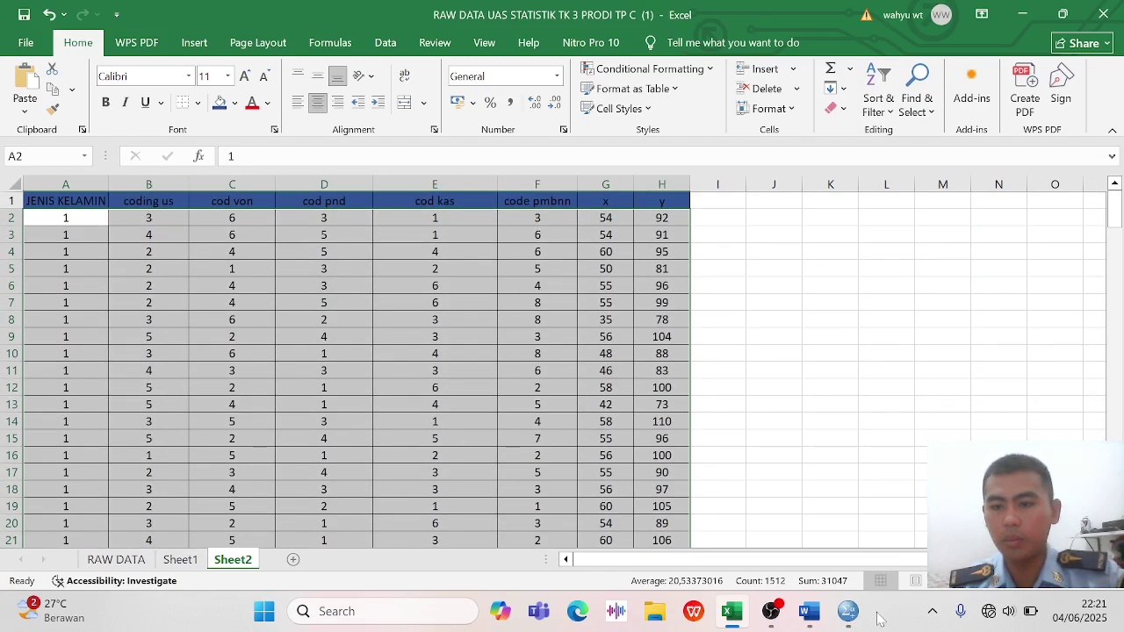
Switch to IBM SPSS Statistics and bring up the Data Editor with an empty dataset
left_click(847, 611)
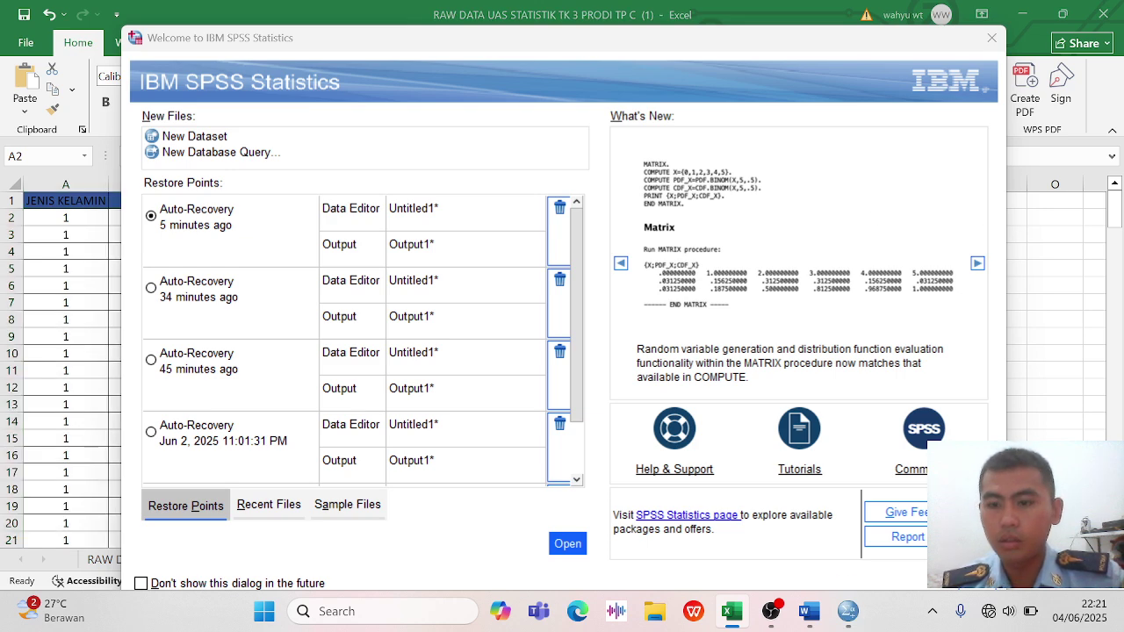
left_click(847, 611)
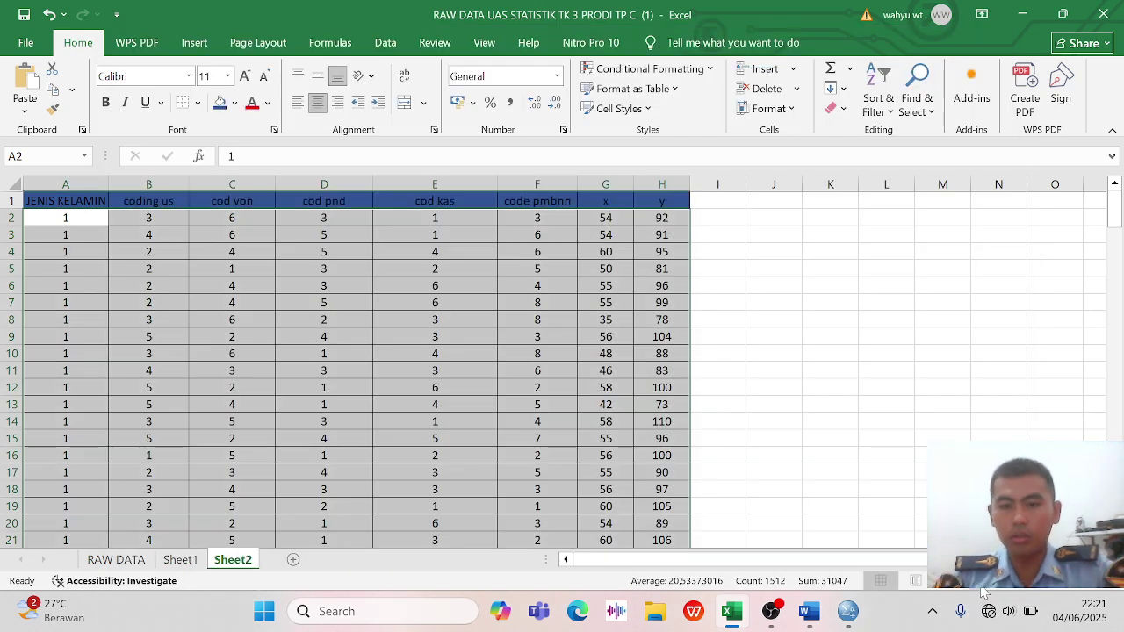
left_click(847, 611)
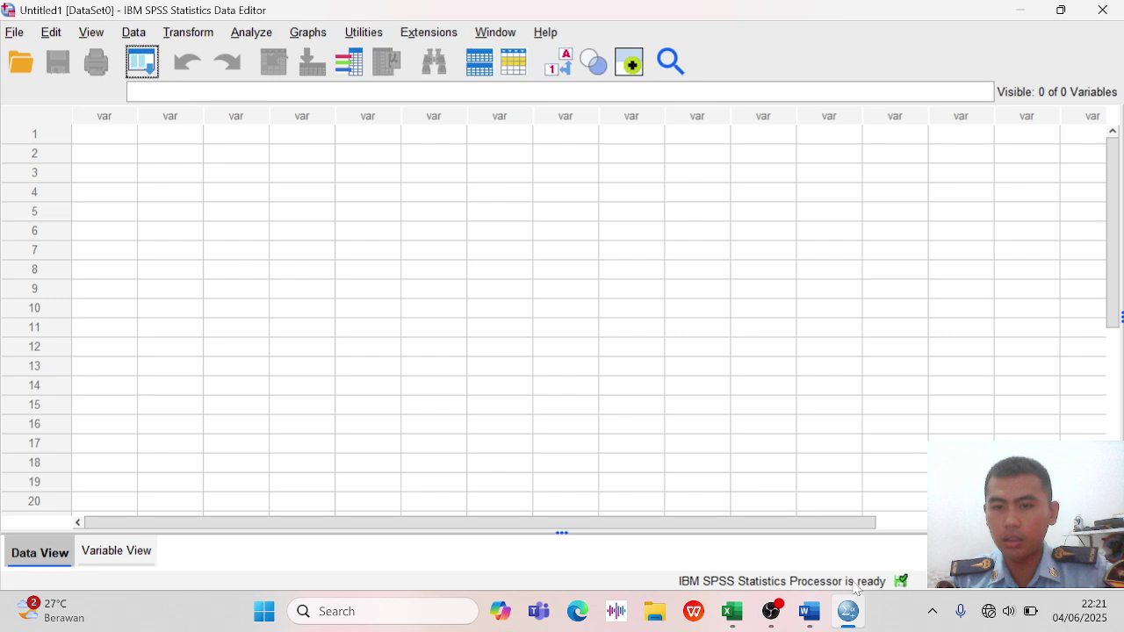
Copy the coded values A2:H190 from Sheet2 in Excel and paste them into the SPSS dataset starting at its first cell
left_click(731, 611)
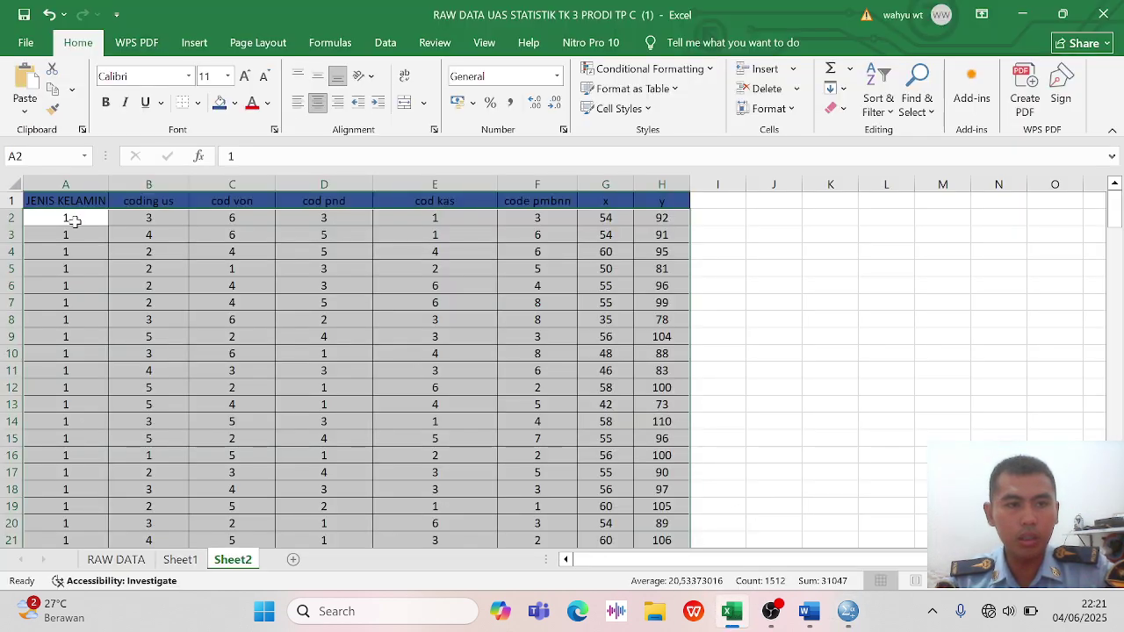
left_click_drag(74, 221, 672, 510)
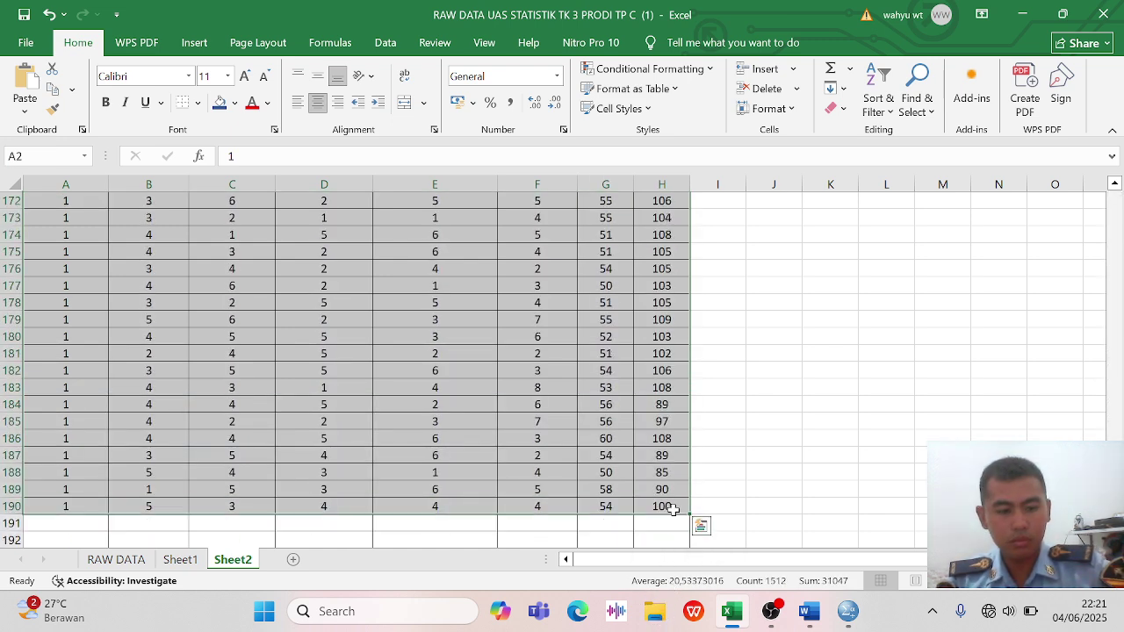
key("ctrl+c")
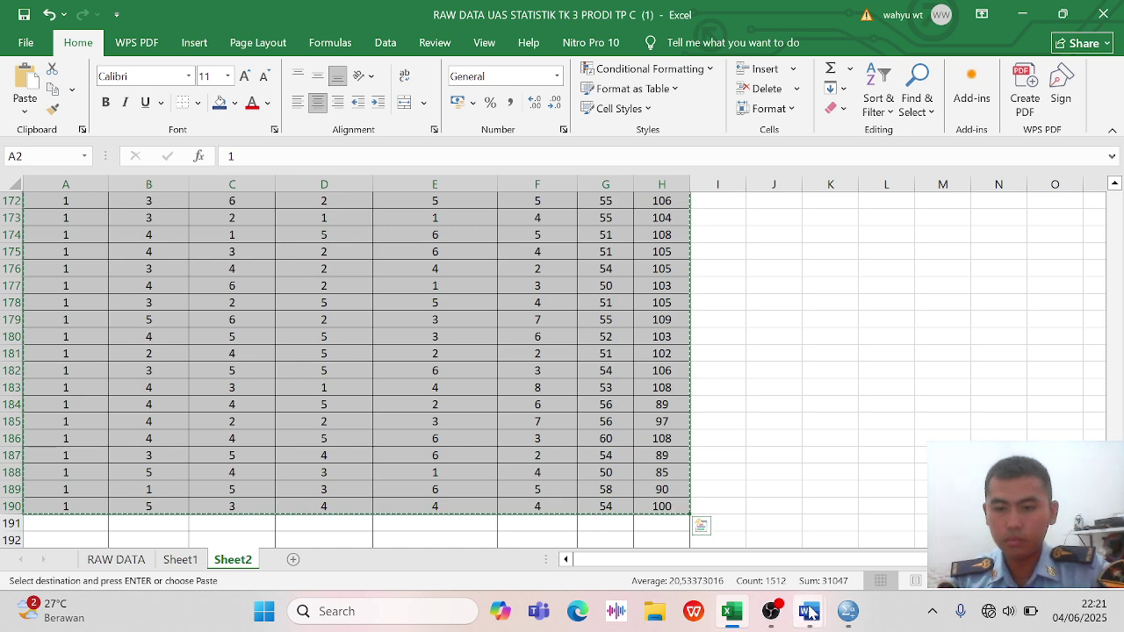
left_click(848, 612)
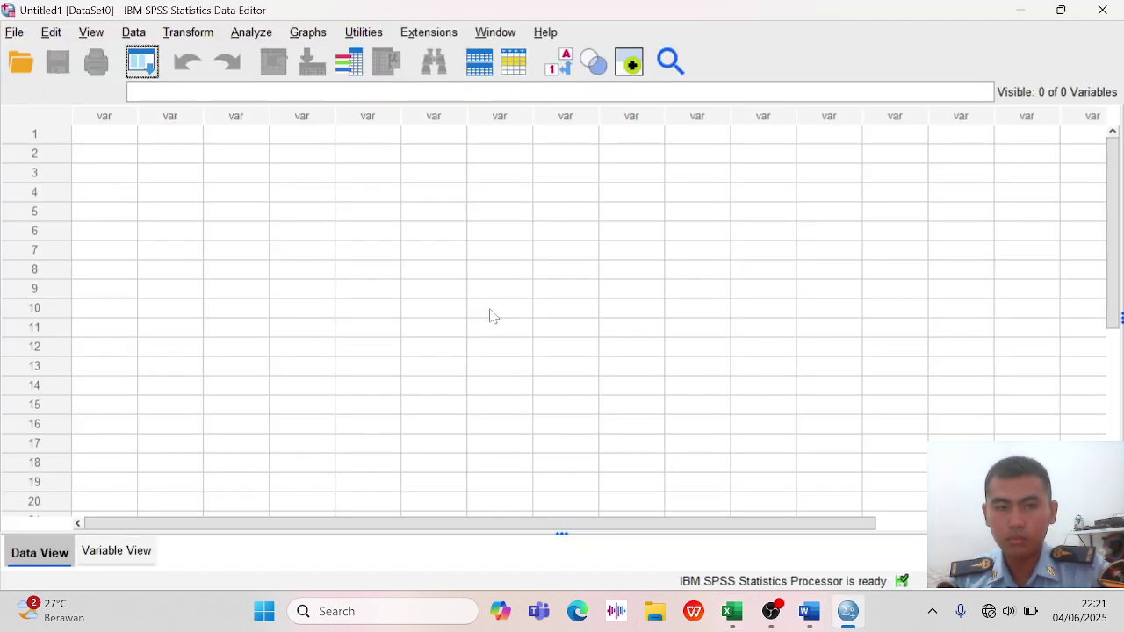
left_click(124, 137)
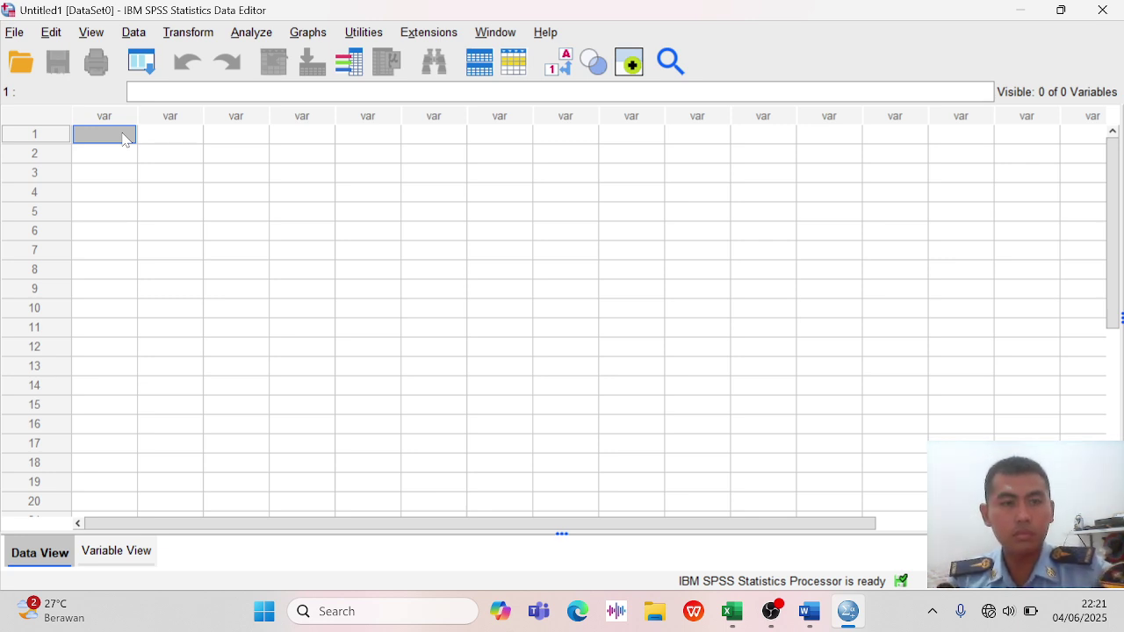
key("ctrl+v")
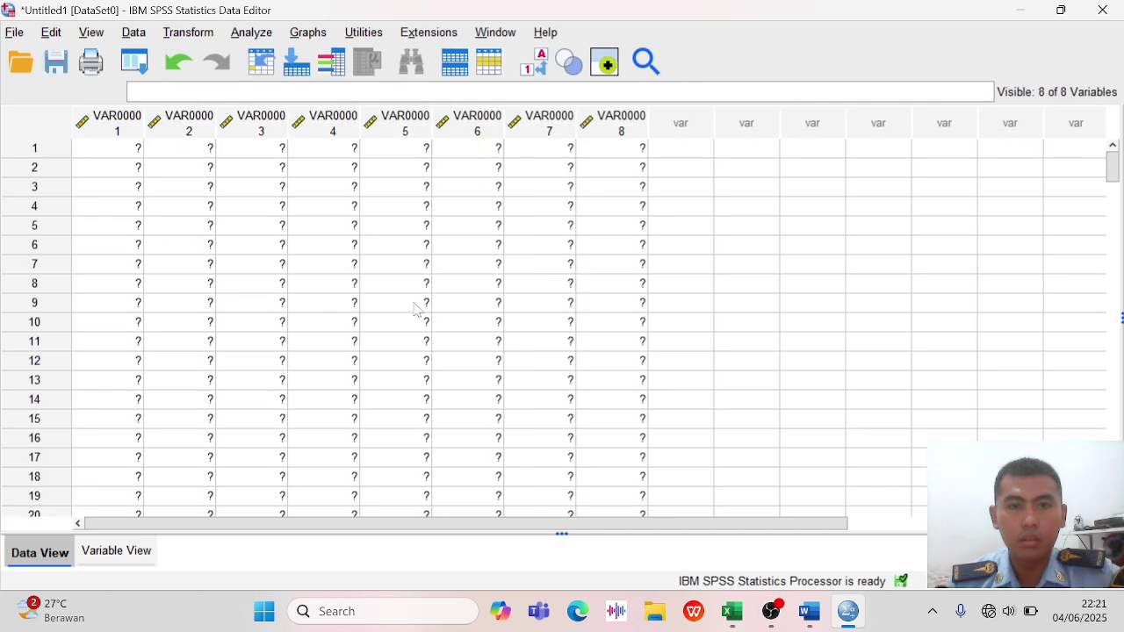
Rename the first variable as JENISKELAMIN in the SPSS variable definitions
left_click(118, 551)
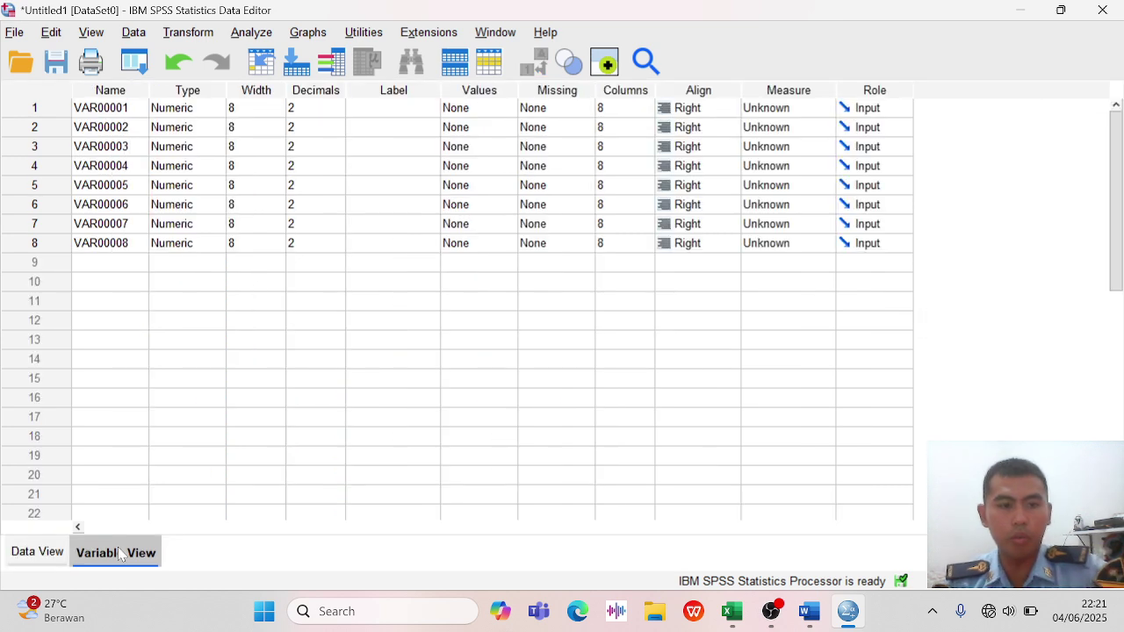
double_click(101, 107)
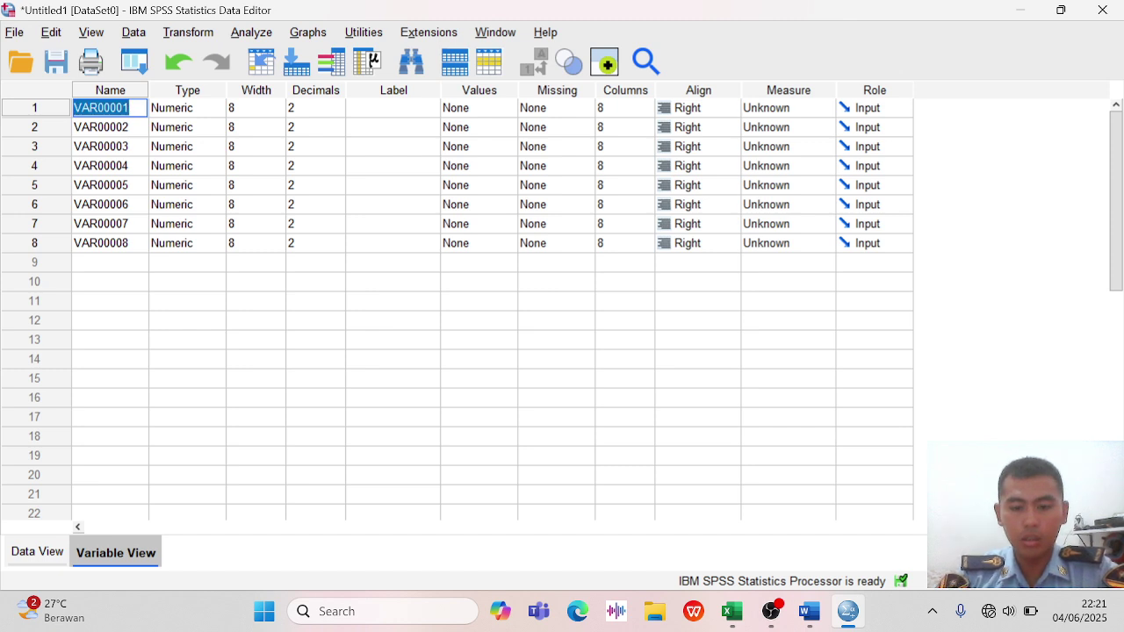
type("jeni")
key("BackSpace")
key("BackSpace")
key("BackSpace")
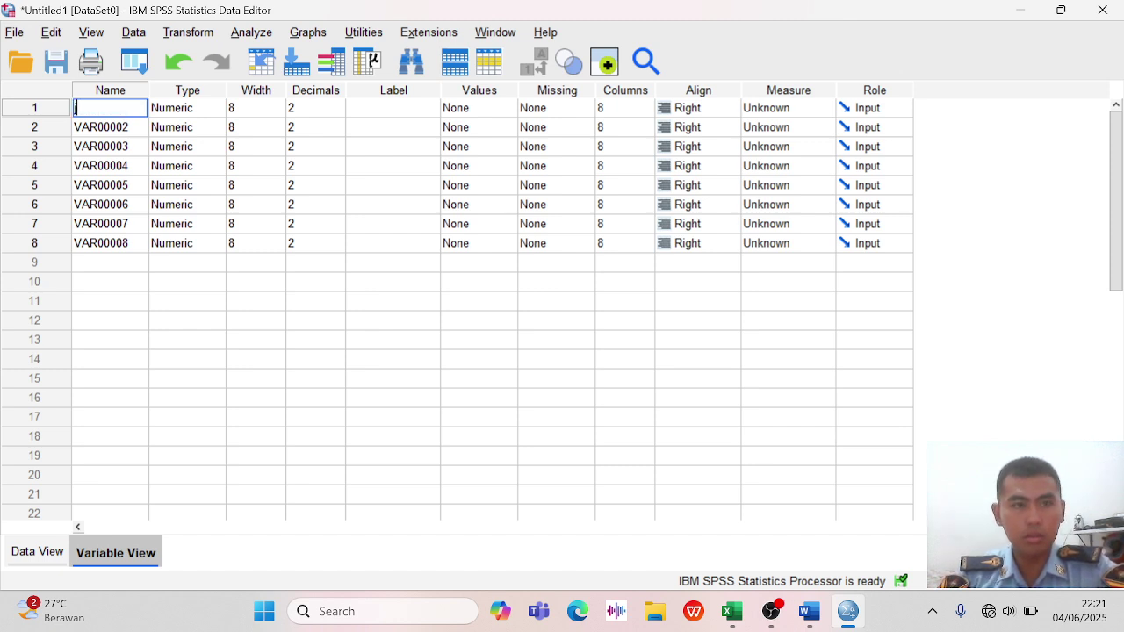
key("Caps_Lock")
type("JENIS")
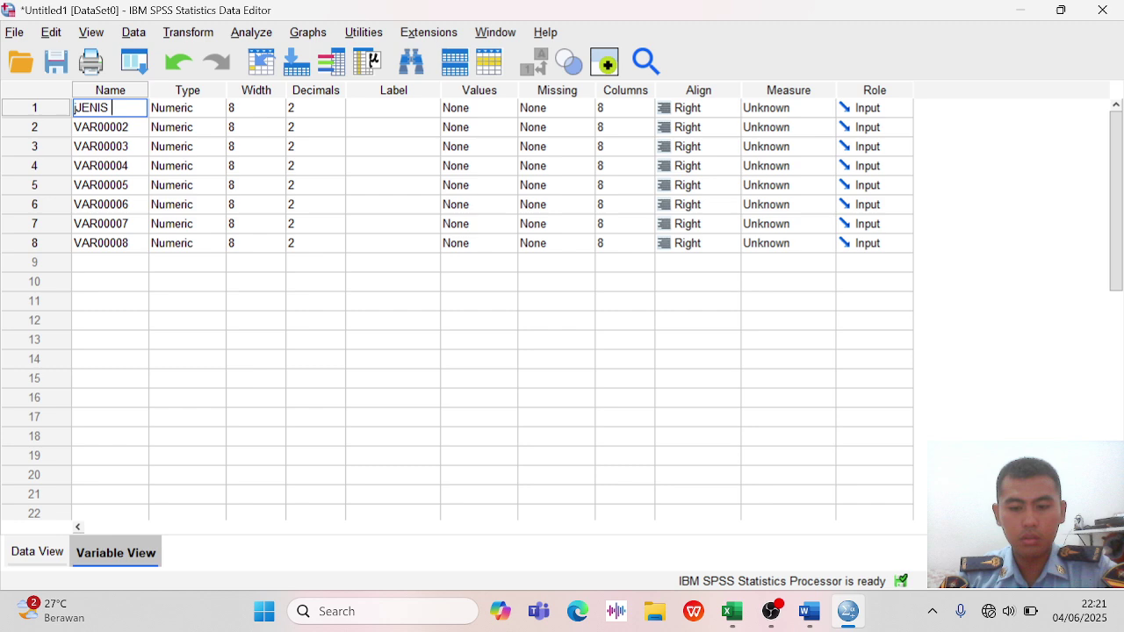
key("BackSpace")
key("BackSpace")
key("BackSpace")
key("BackSpace")
key("BackSpace")
key("BackSpace")
type("JEN")
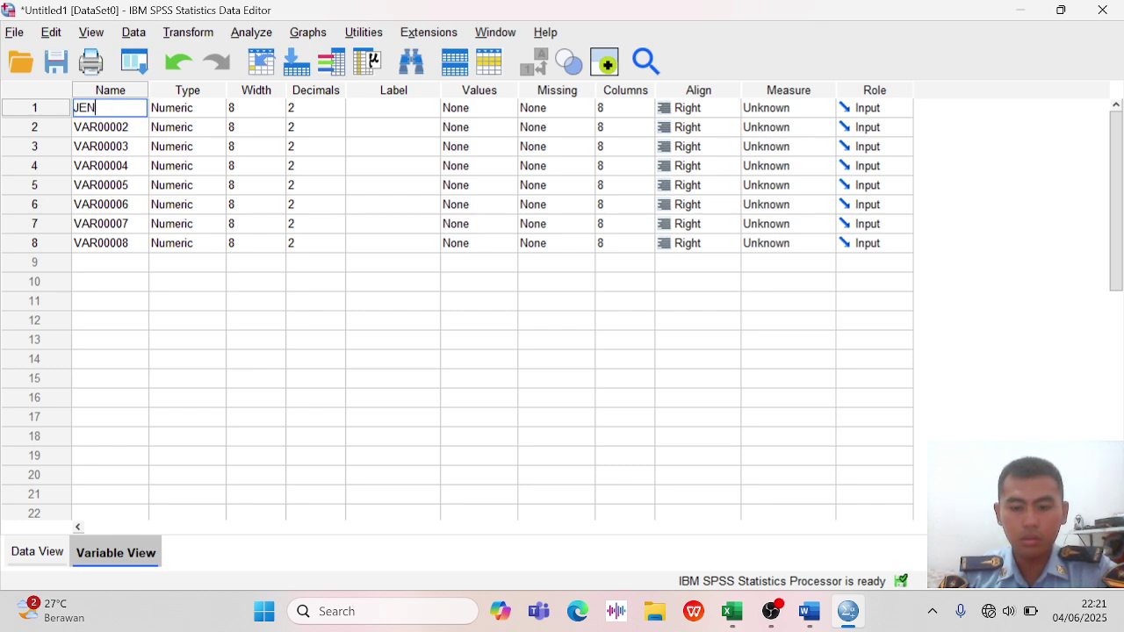
type("ISKELA")
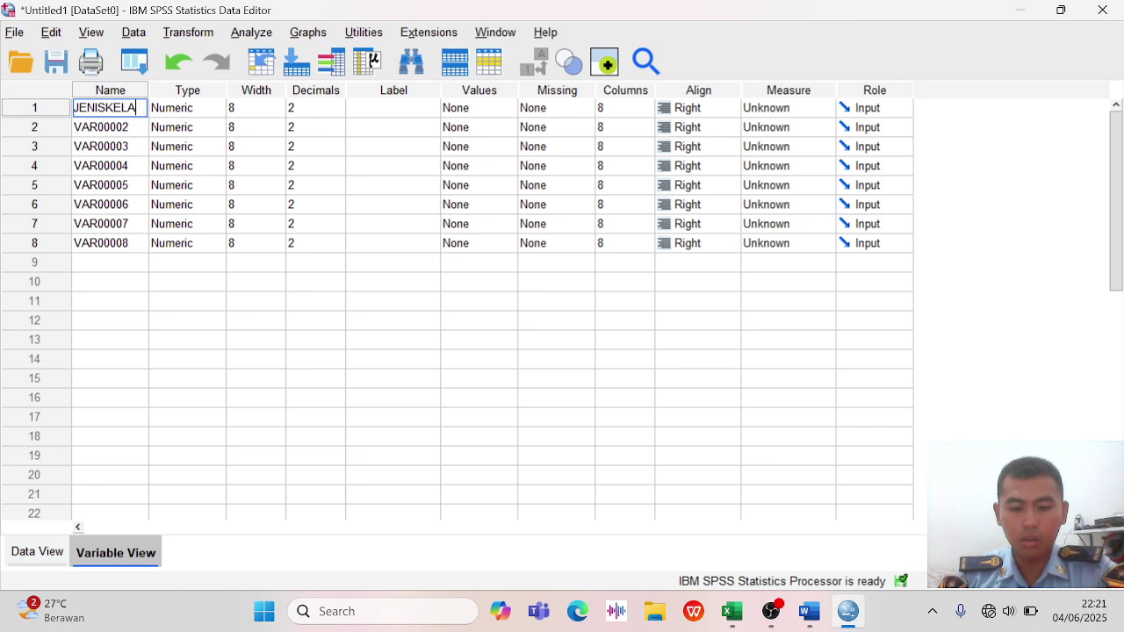
type("MIN")
key("Return")
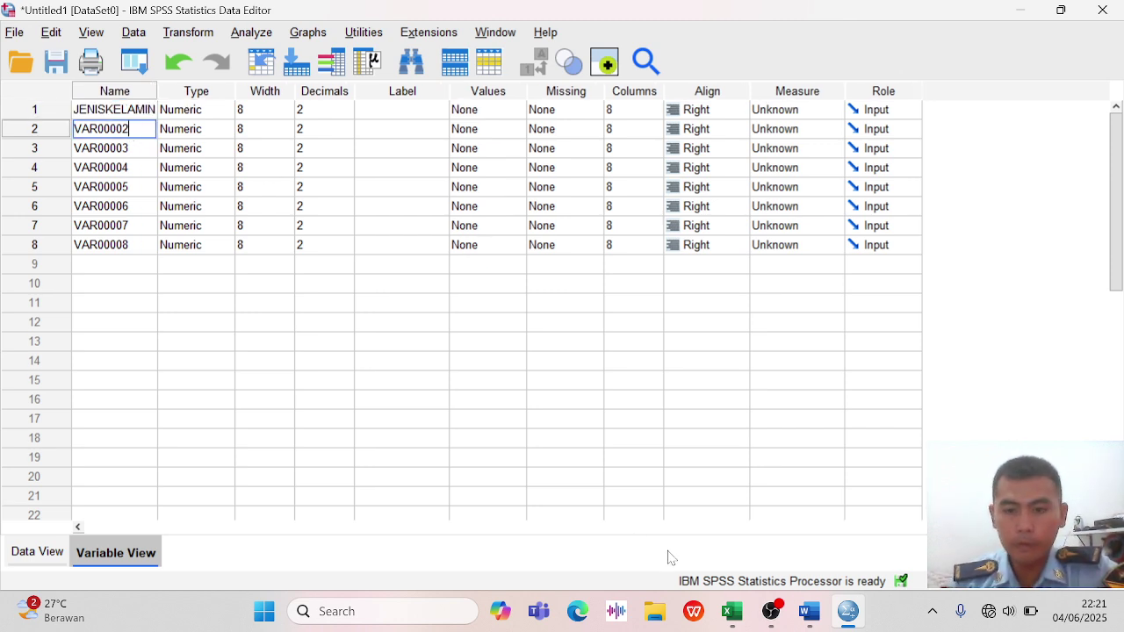
Check the coded column headers on Sheet2 of the Excel workbook for the variable order, and return to SPSS
mouse_move(814, 629)
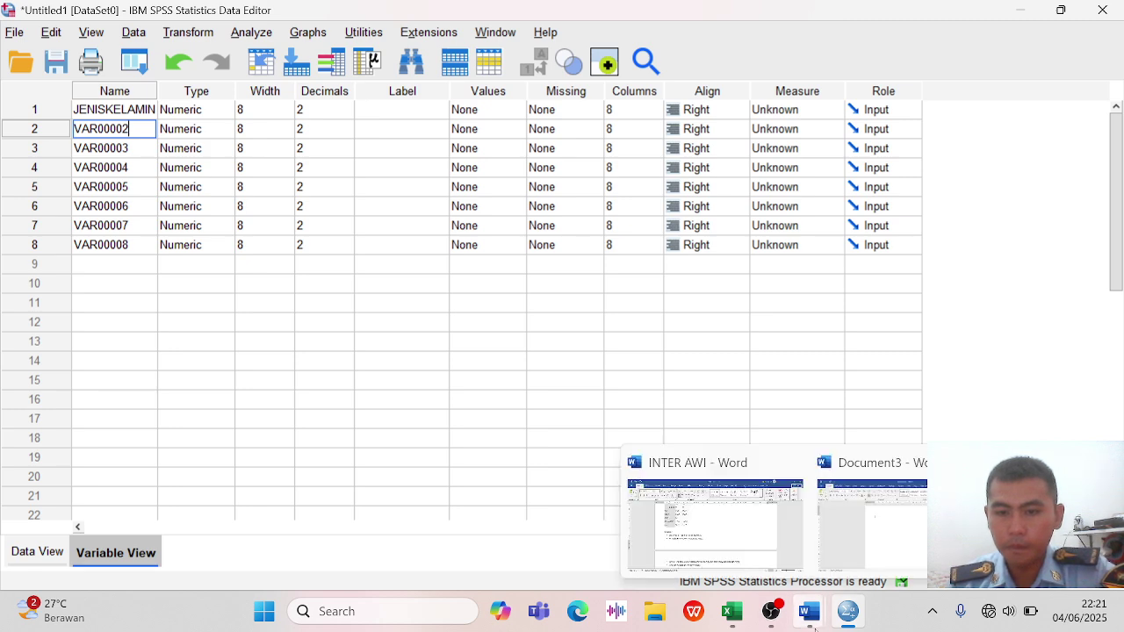
left_click(731, 611)
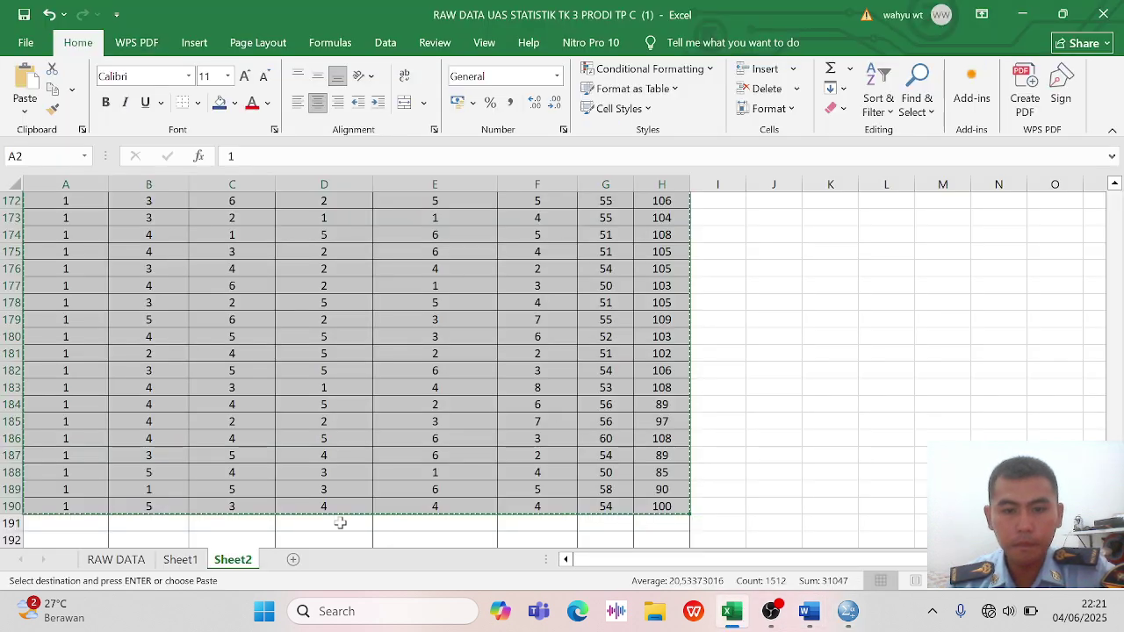
left_click(178, 559)
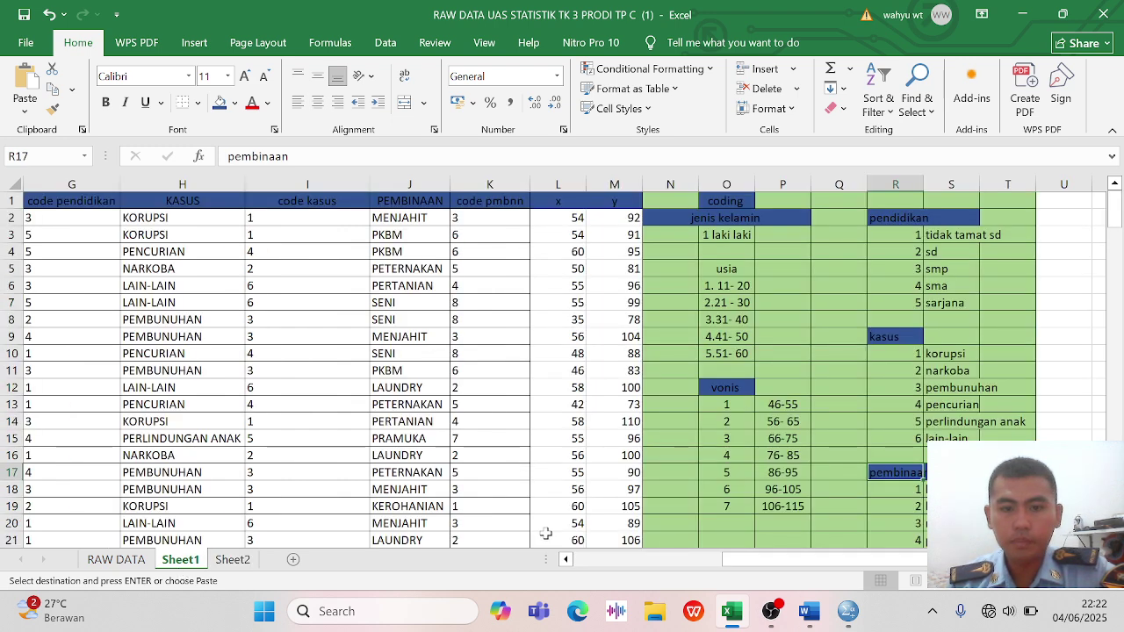
left_click(243, 561)
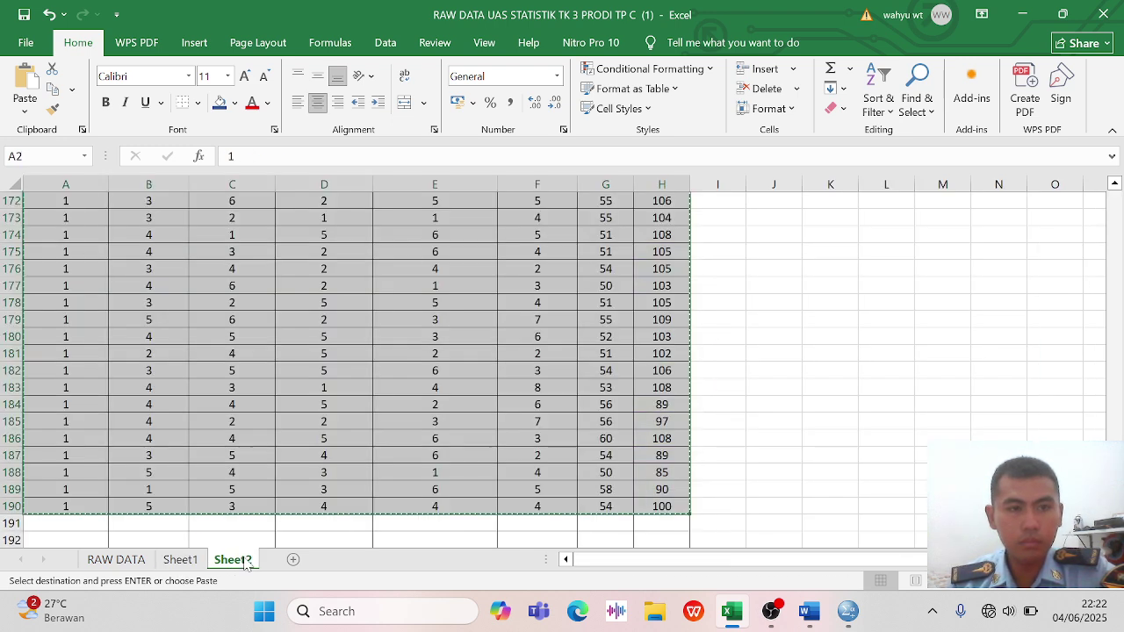
scroll(450, 458, "up", 20)
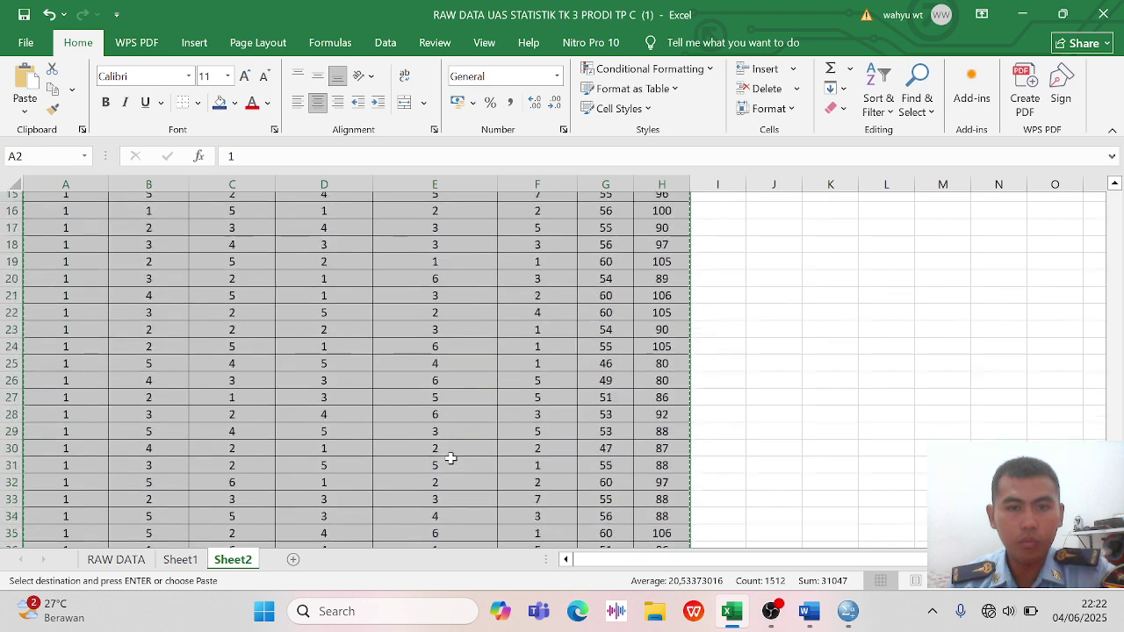
scroll(449, 458, "up", 5)
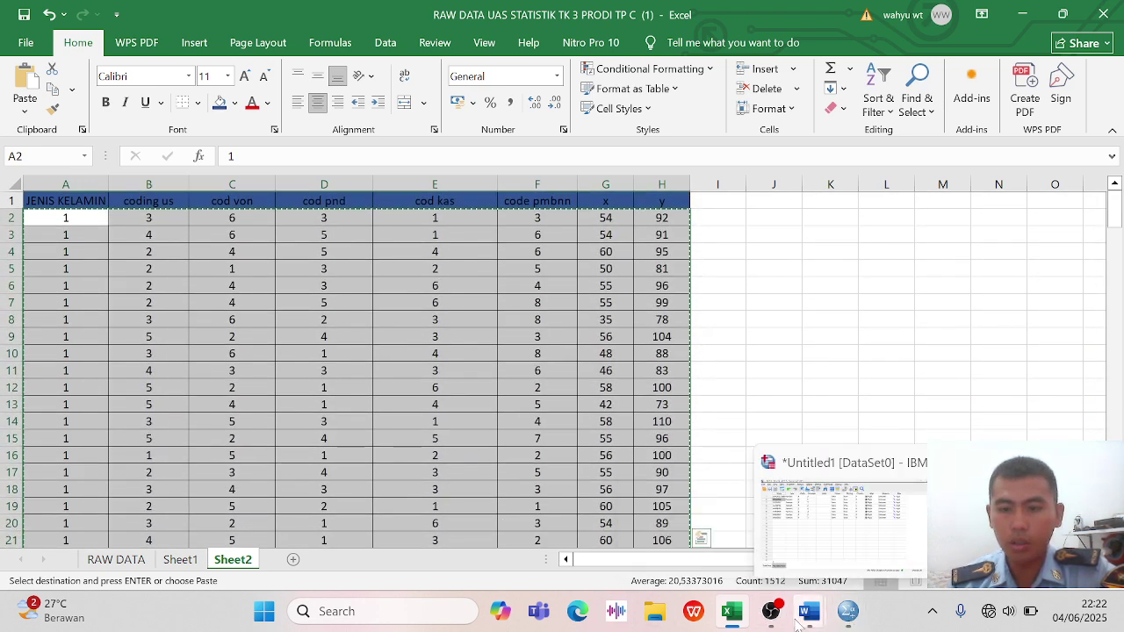
left_click(843, 614)
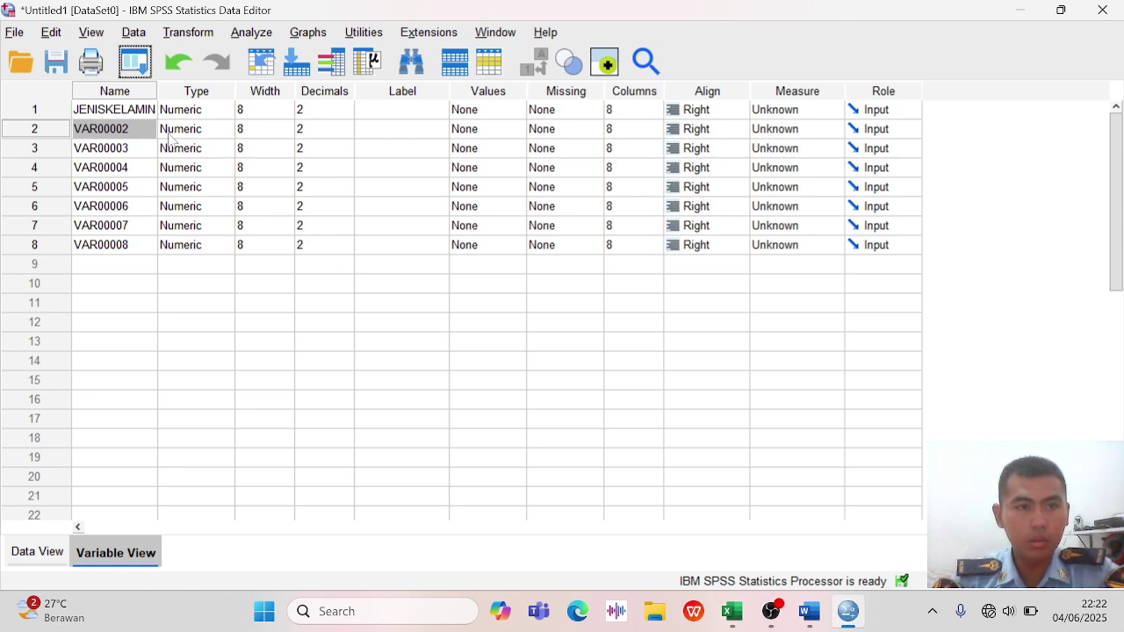
Rename the second, third and fourth variables as USIA, VONIS and PENDIDIKAN
double_click(125, 129)
type("USIA")
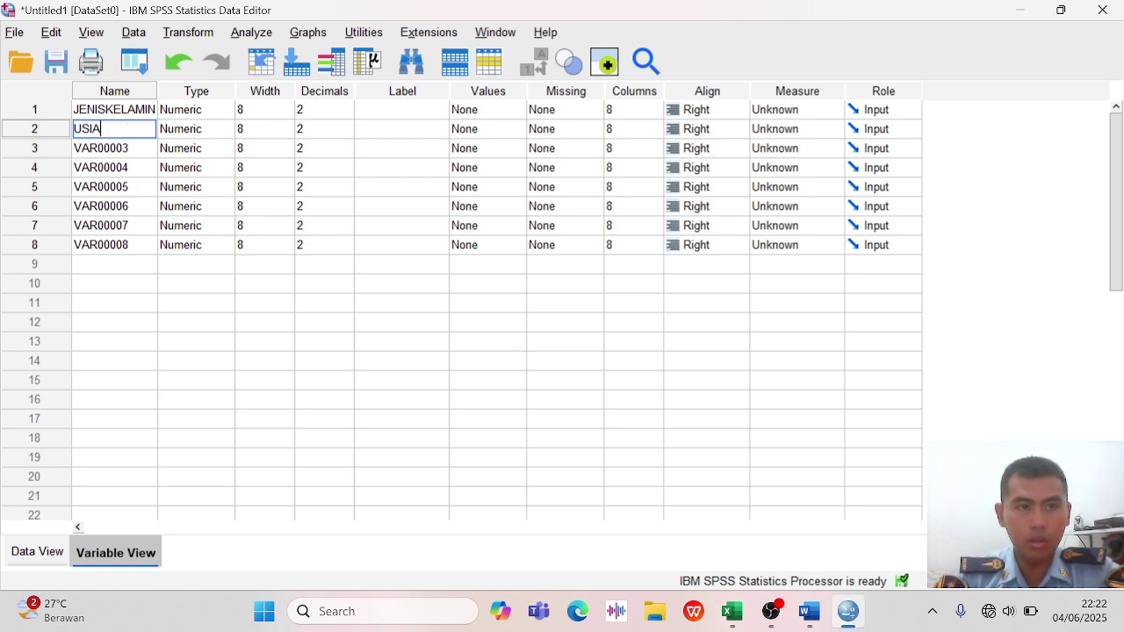
key("Return")
type("V")
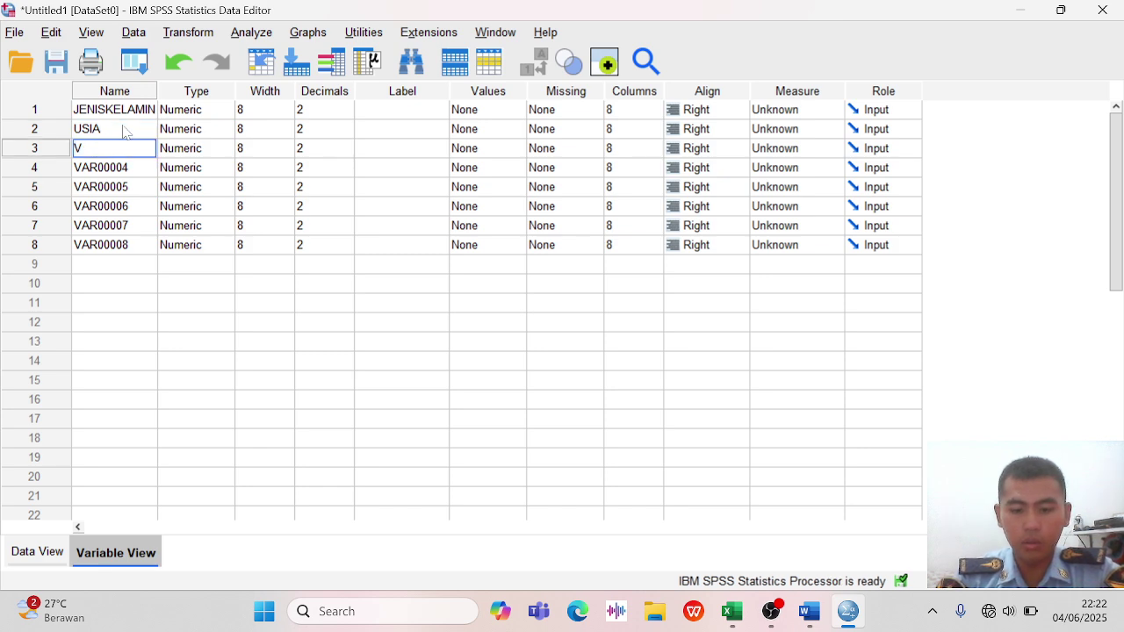
type("ONIS")
key("Return")
type("PENDIDIKAN")
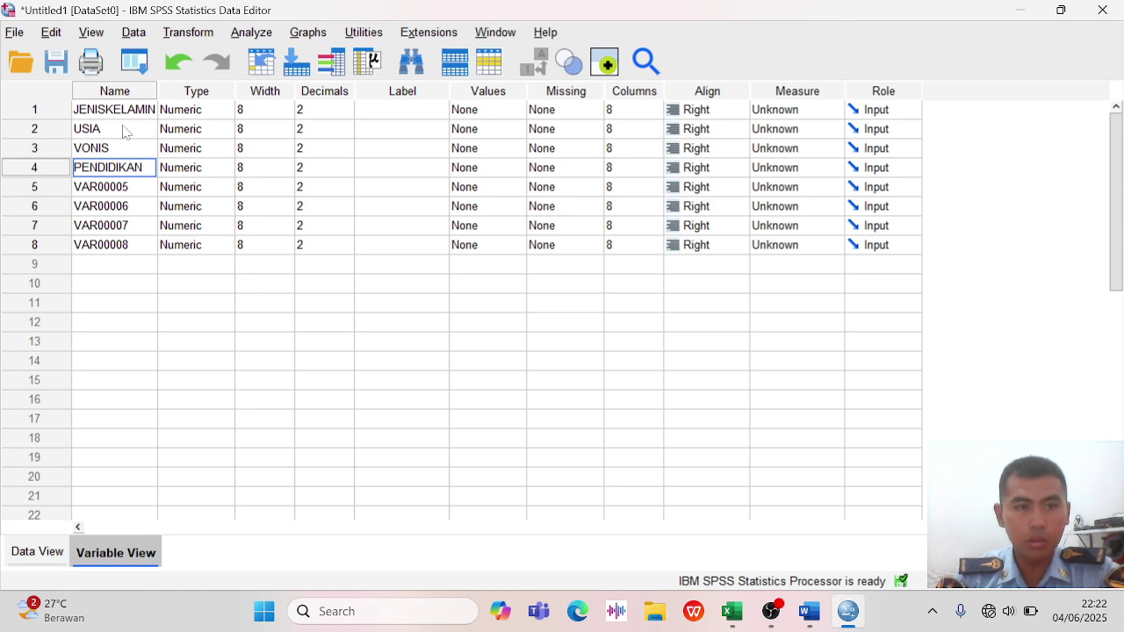
key("Return")
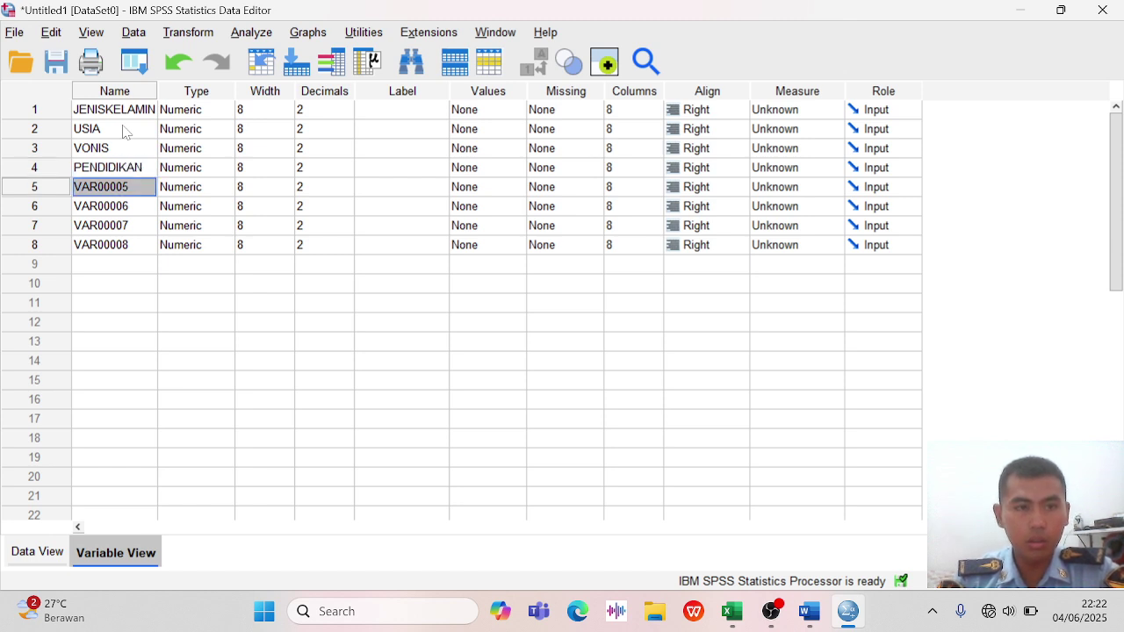
Check the next column headers in Excel and rename the fifth and sixth SPSS variables as KASUS and PEMBINAAN
left_click(733, 614)
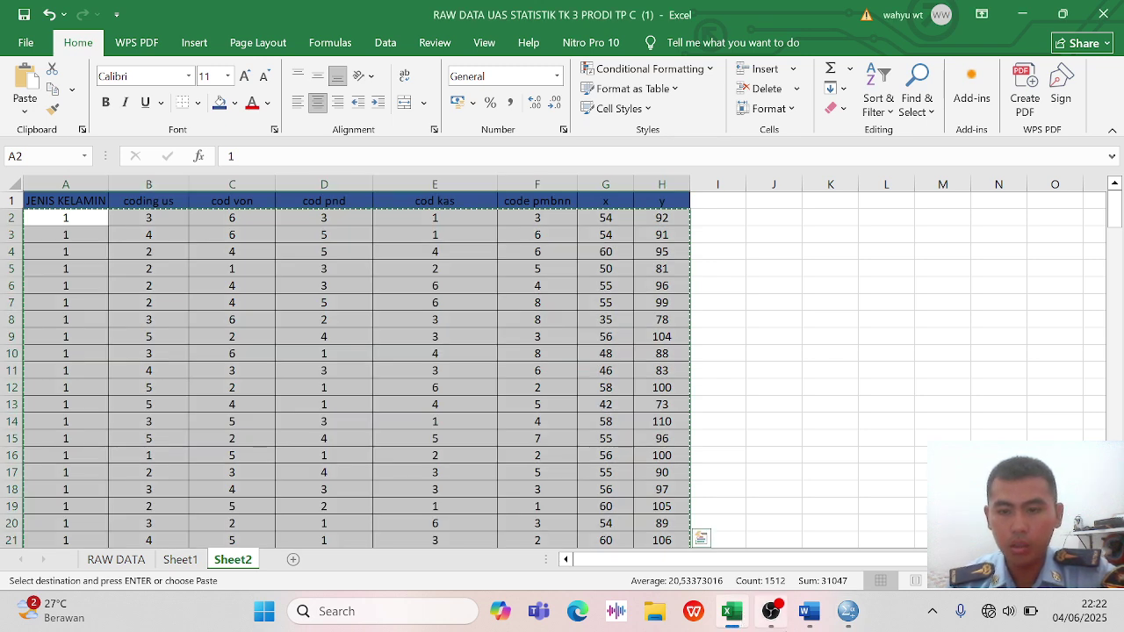
left_click(850, 619)
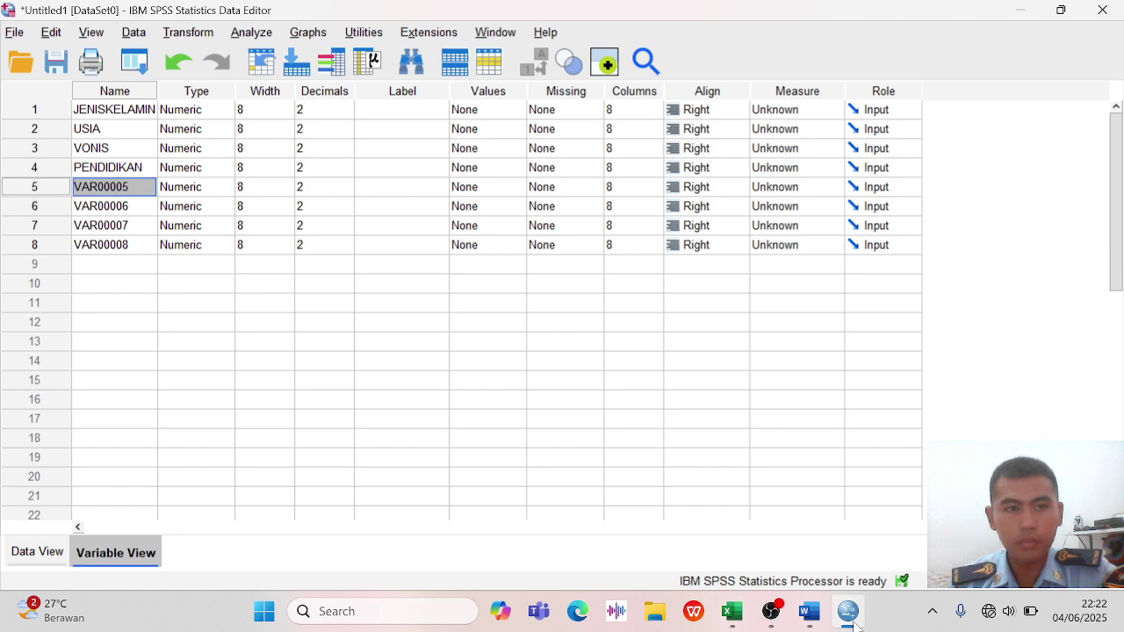
double_click(123, 187)
type("KASUS")
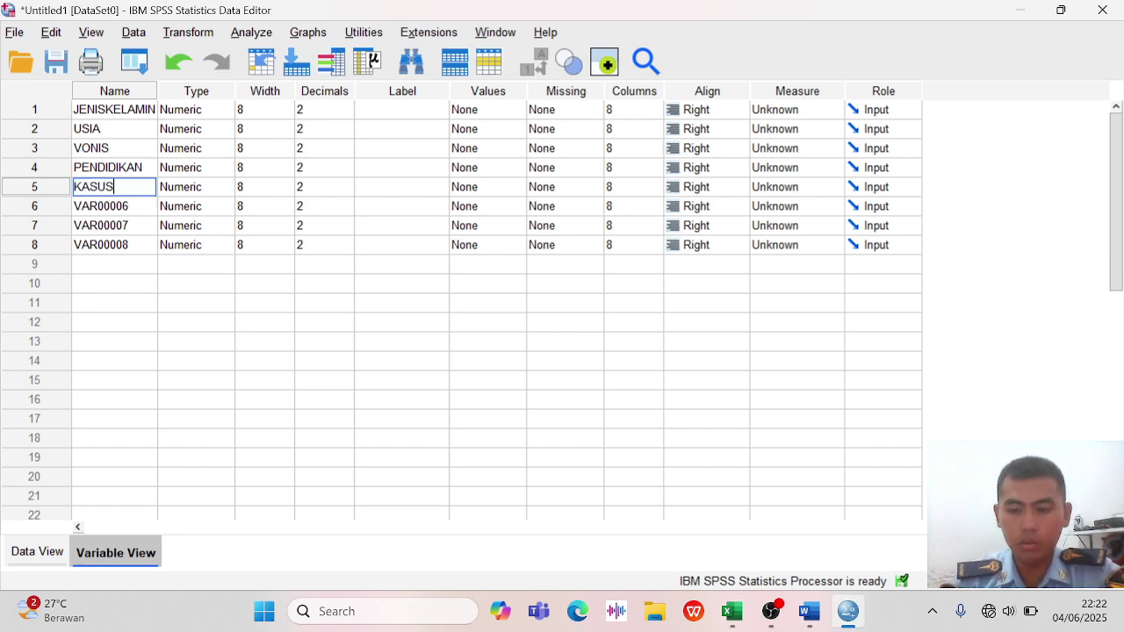
key("Return")
type("PEMBINAAN")
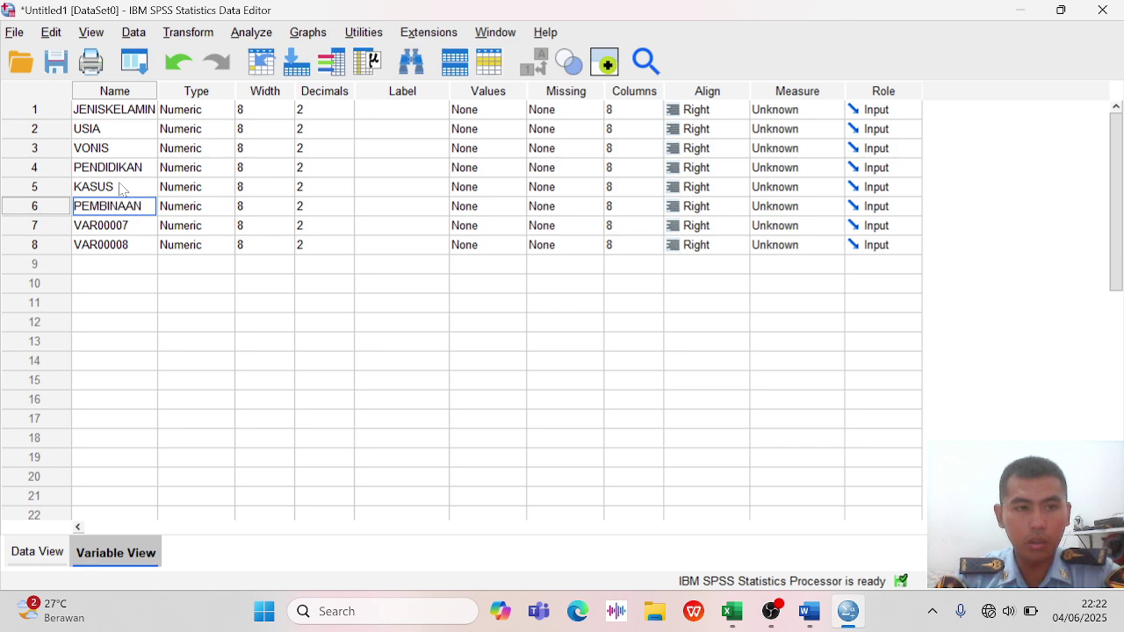
key("Return")
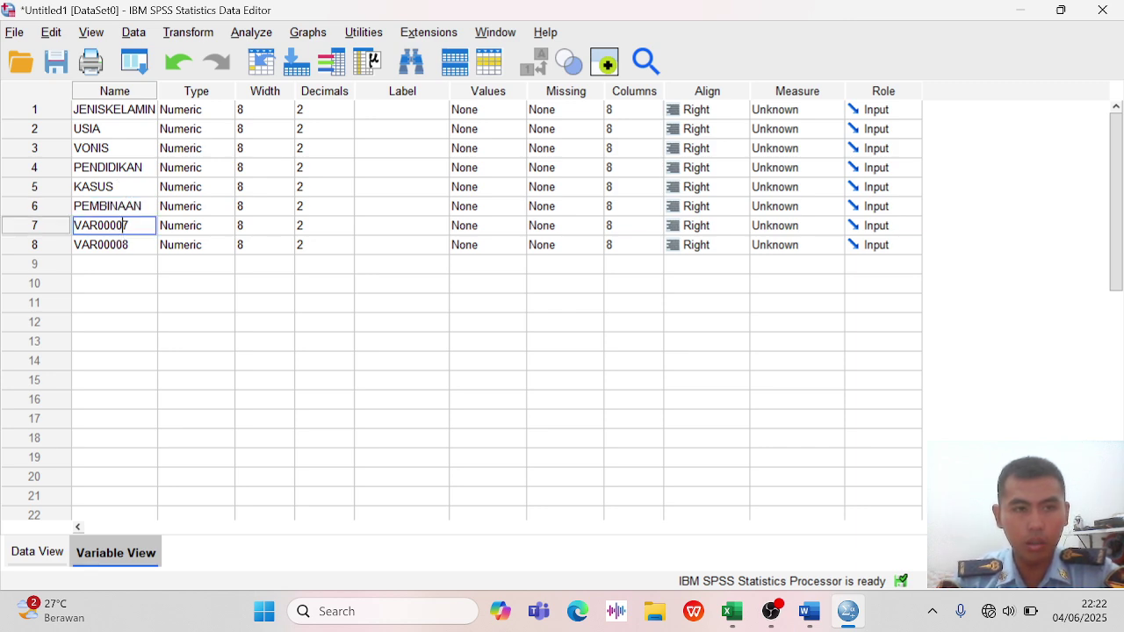
Rename the seventh variable as RELIGIUSITAS and the eighth as KONTROLDIRI
type("R")
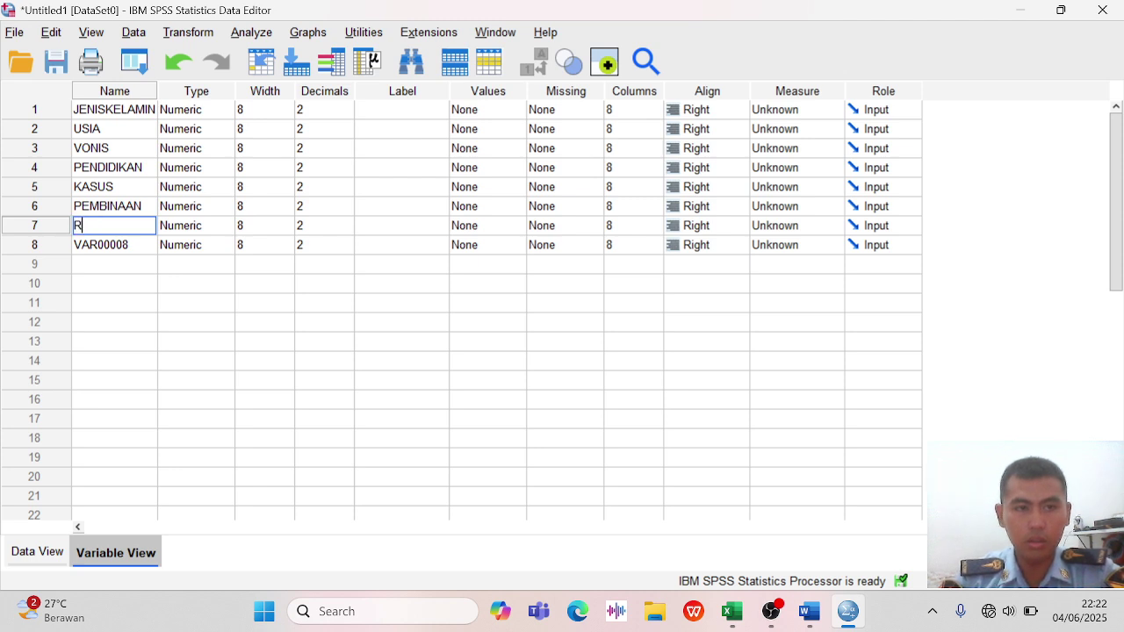
type("ELIGI")
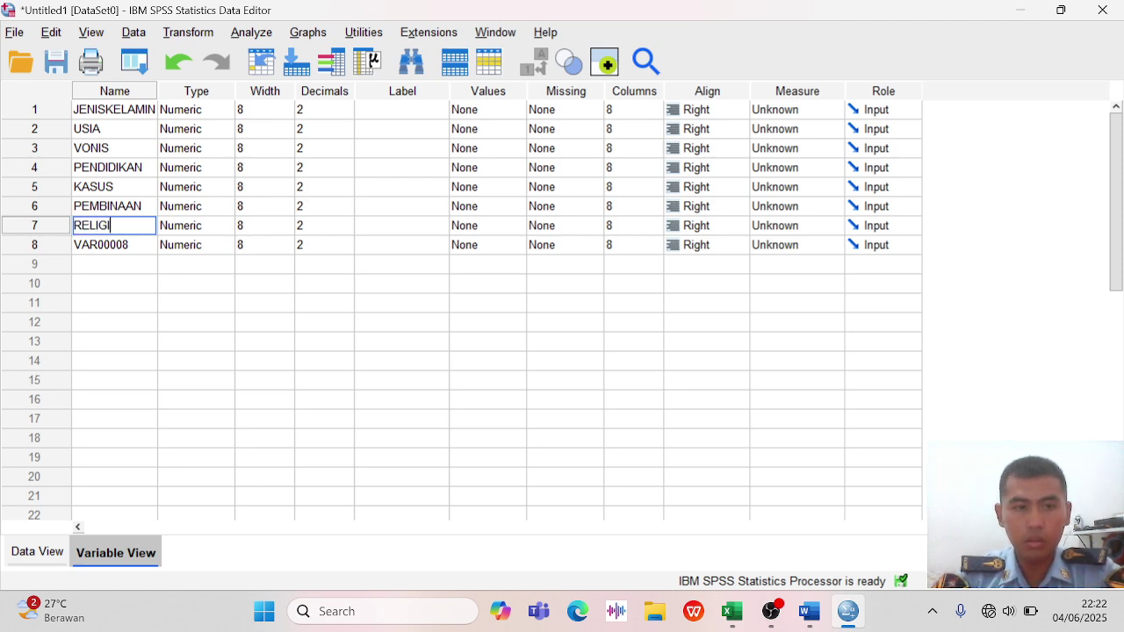
type("USITAS")
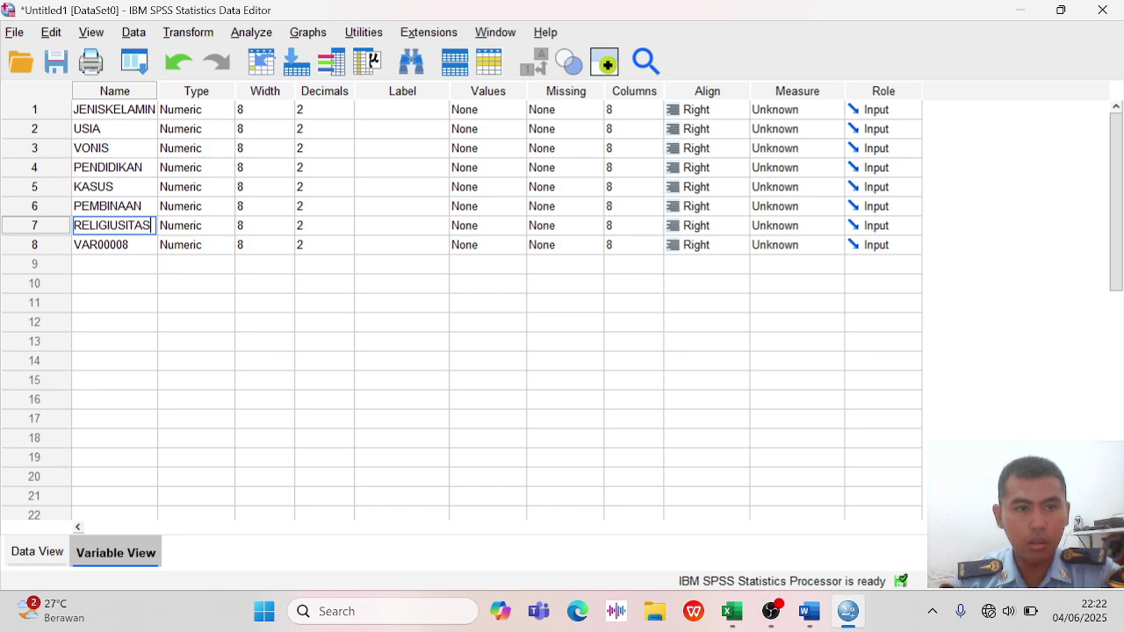
key("Return")
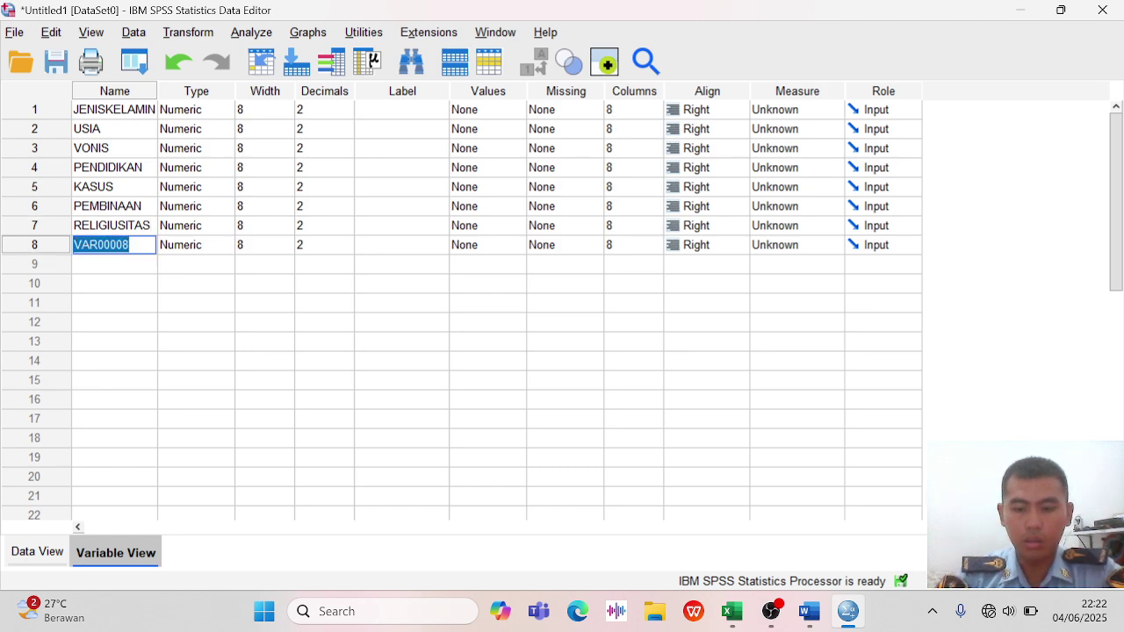
type("KONTROL")
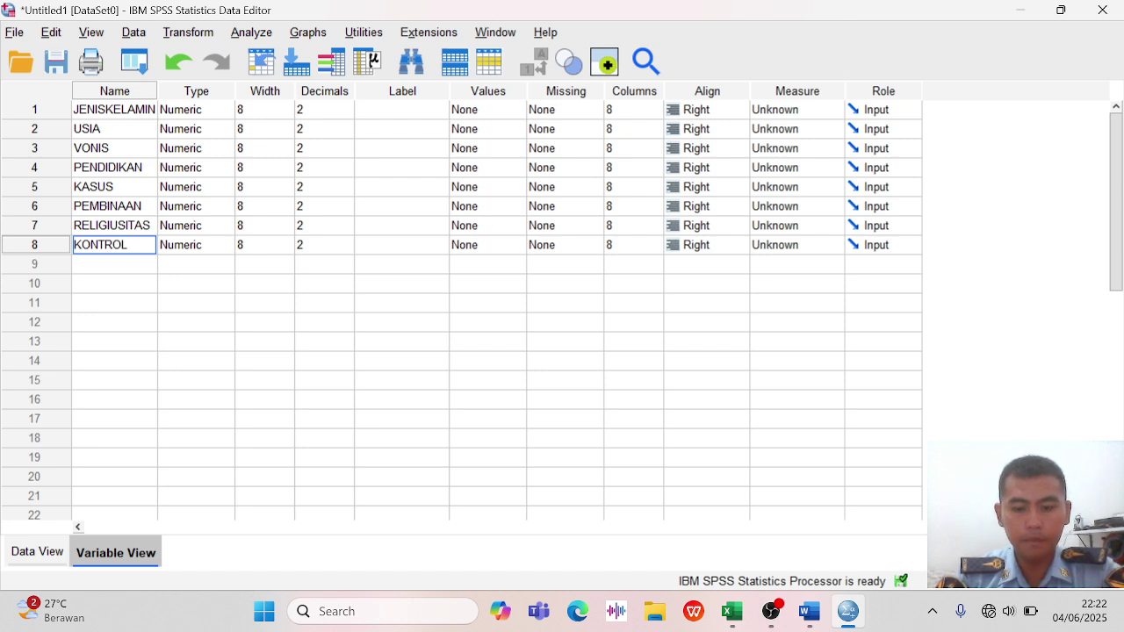
type("DIRI")
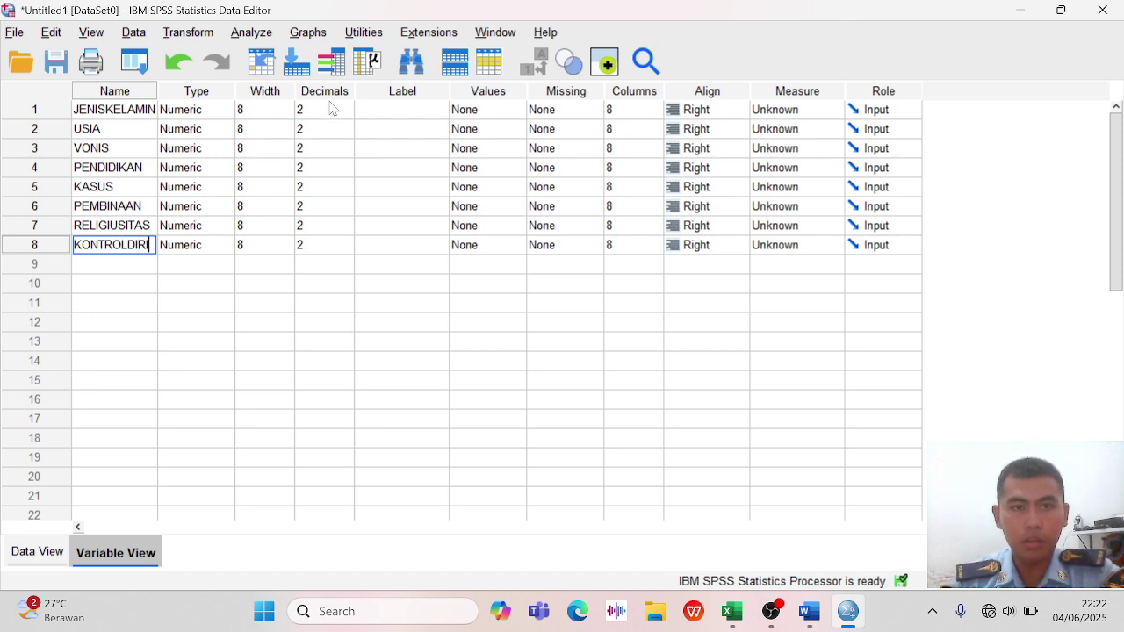
Set the decimals to 0 for all eight variables, from JENISKELAMIN through KONTROLDIRI
left_click(332, 110)
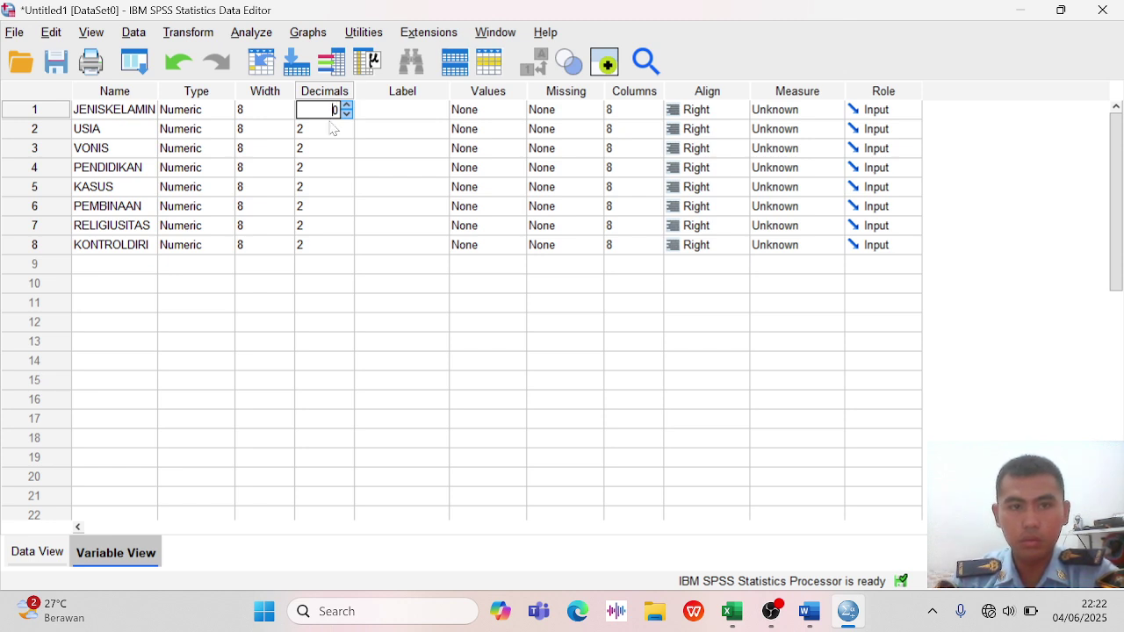
key("Return")
key("Return")
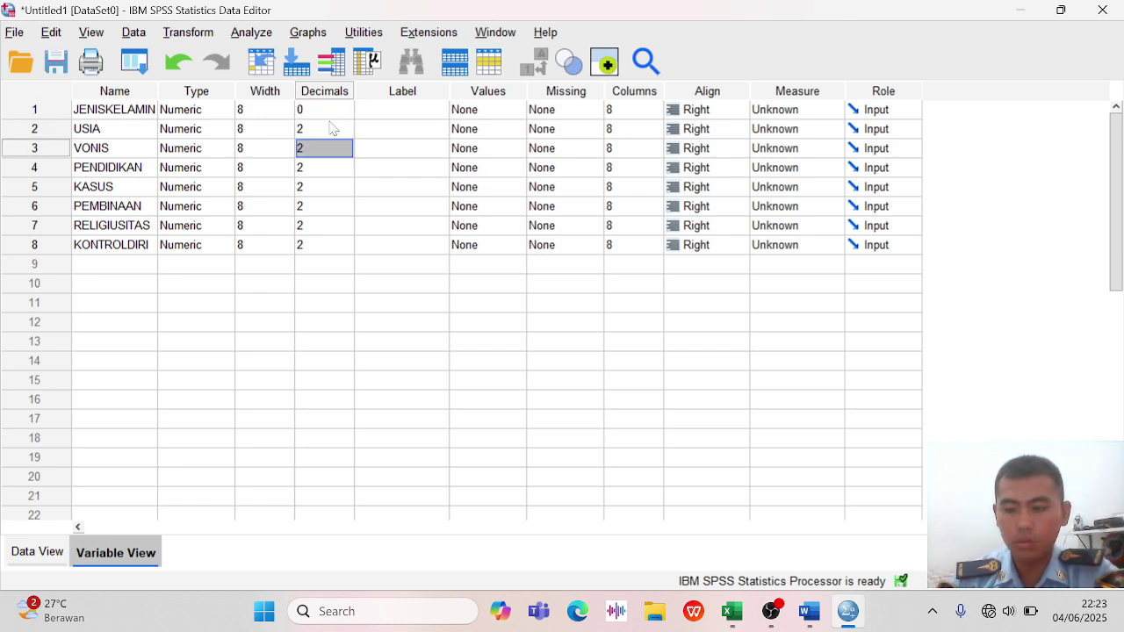
left_click(332, 128)
type("0")
key("Return")
type("0")
key("Return")
type("0")
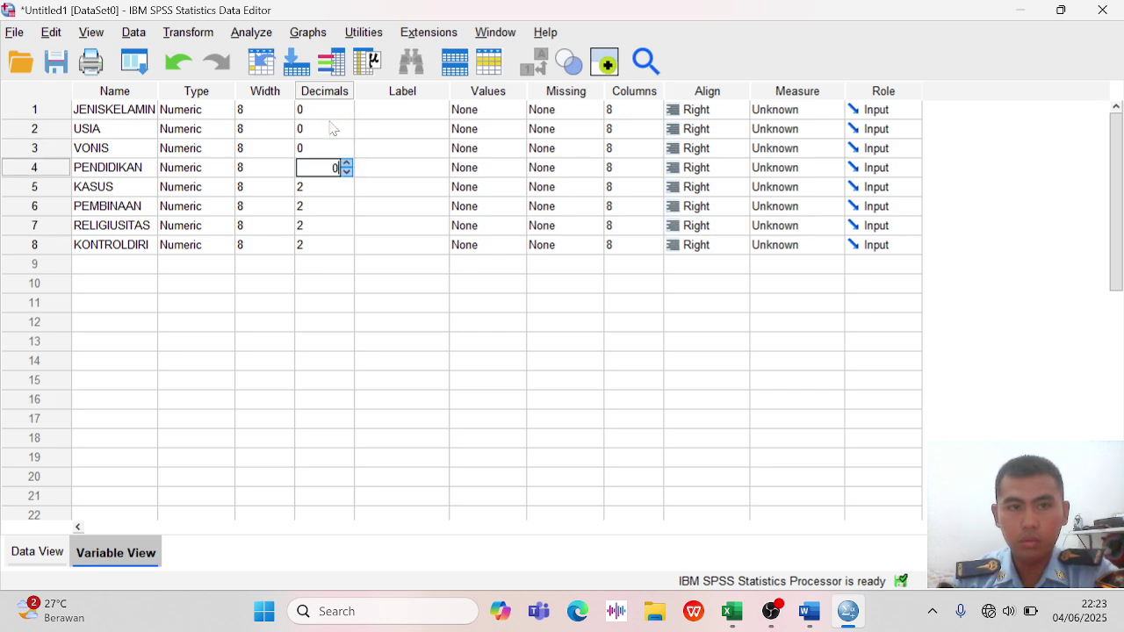
key("Return")
type("0")
key("Return")
type("0")
key("Return")
type("0")
key("Return")
type("0")
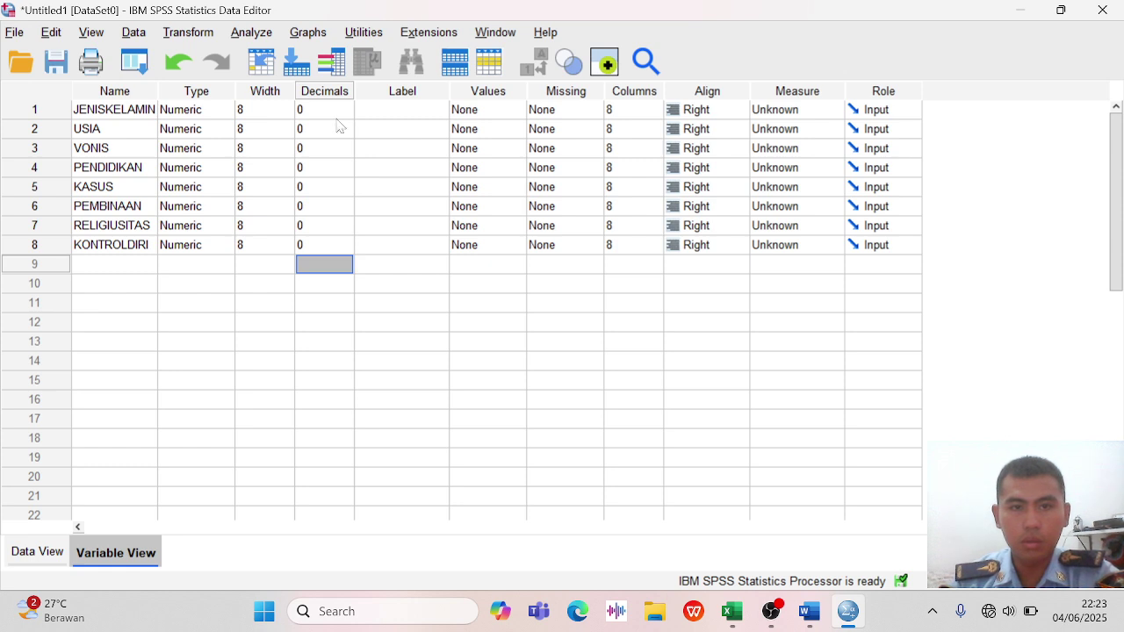
Label the first six variables, JENISKELAMIN through PEMBINAAN, as JK, US, VN, PND, KS and PMBN
left_click(410, 110)
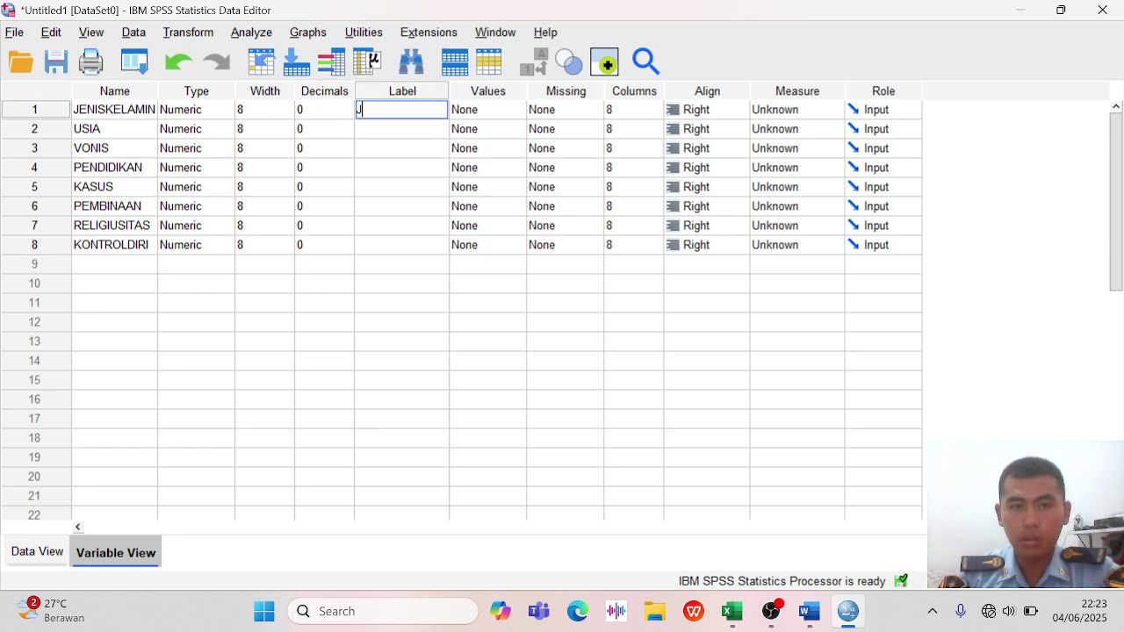
key("Return")
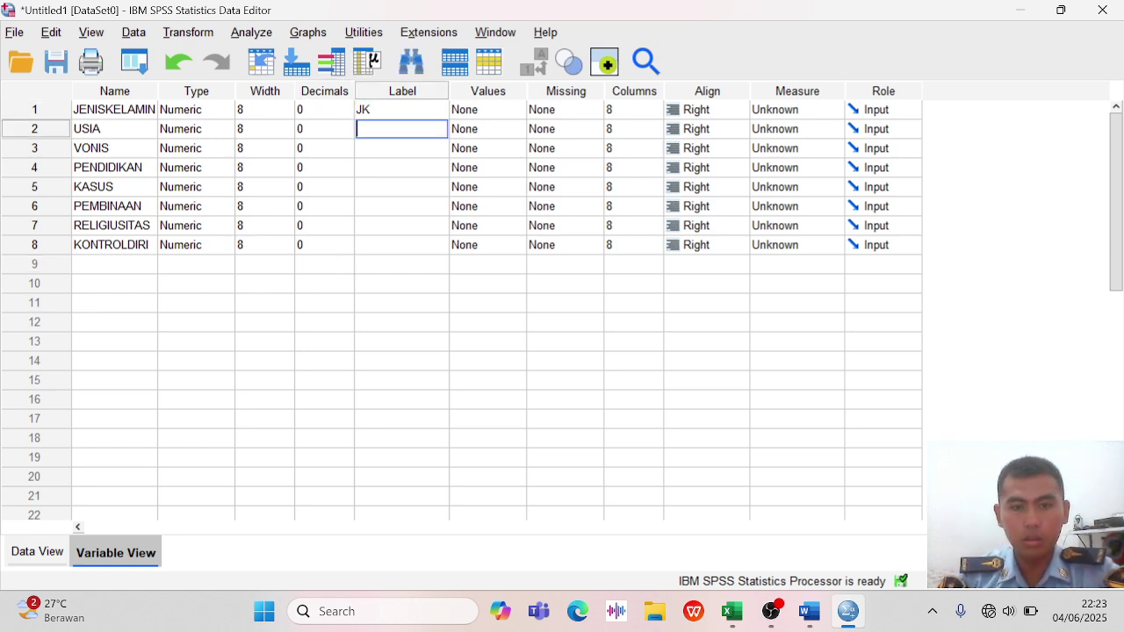
key("Return")
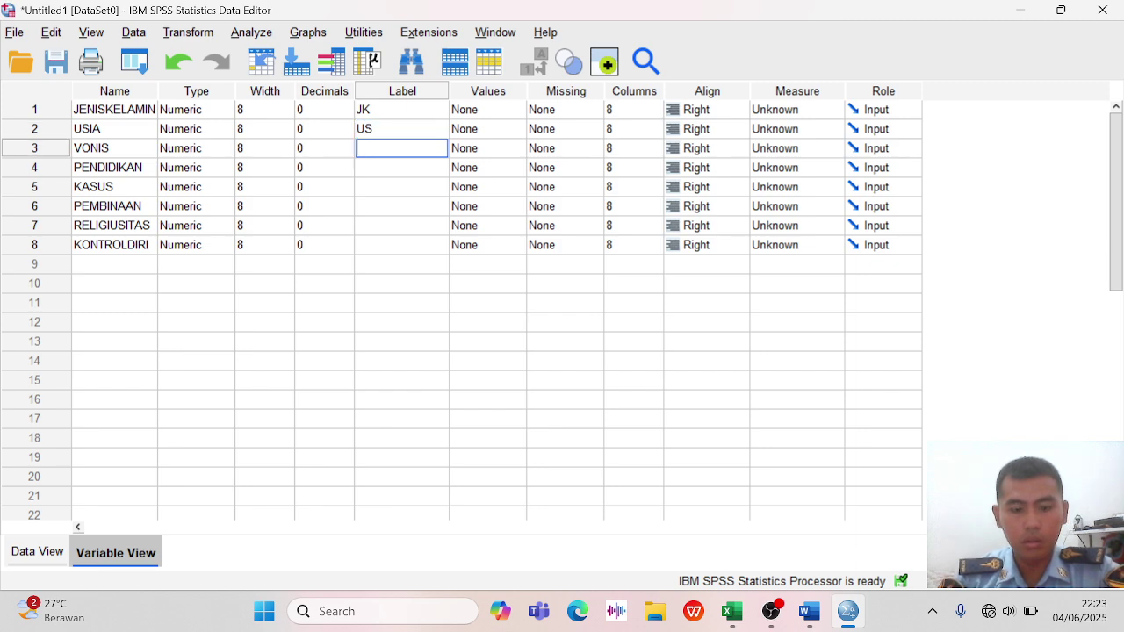
key("Return")
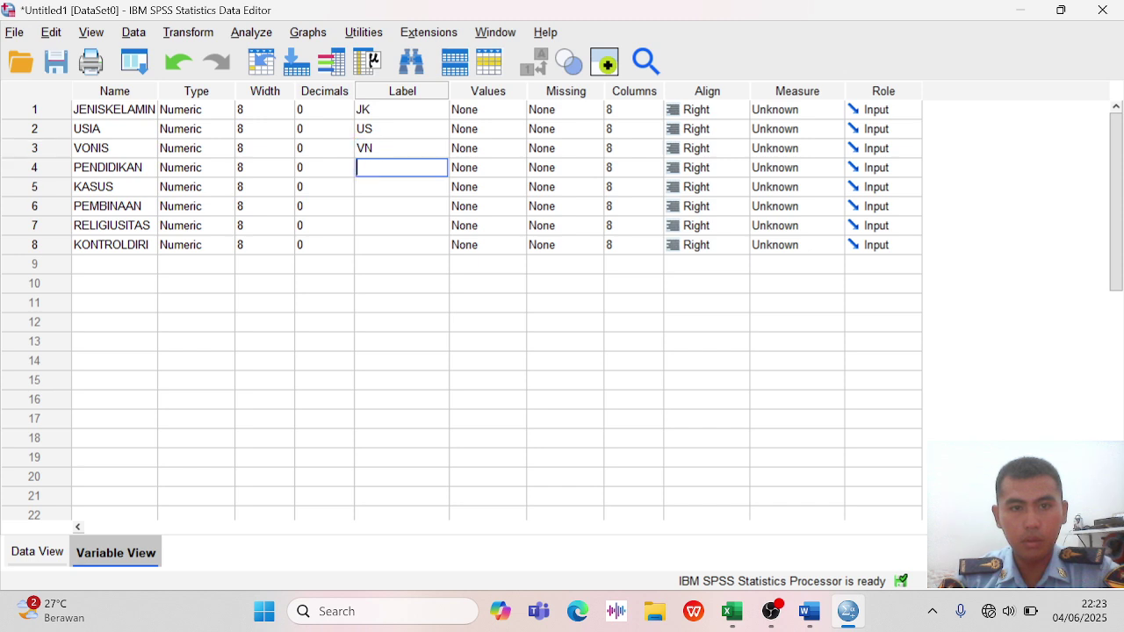
type("PND")
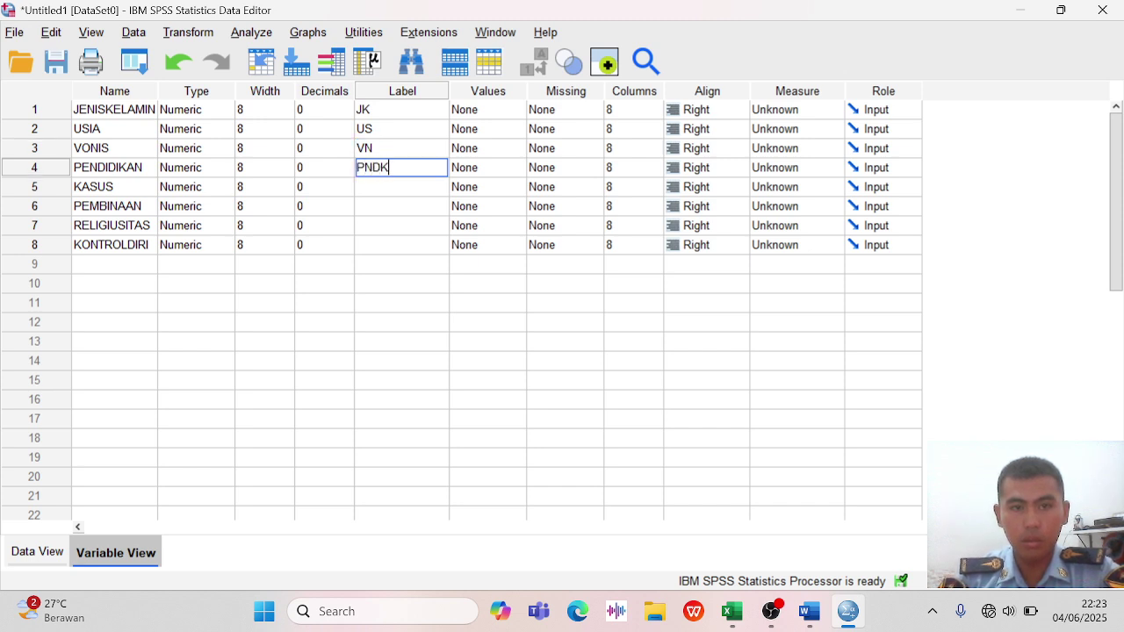
key("Return")
type("KS")
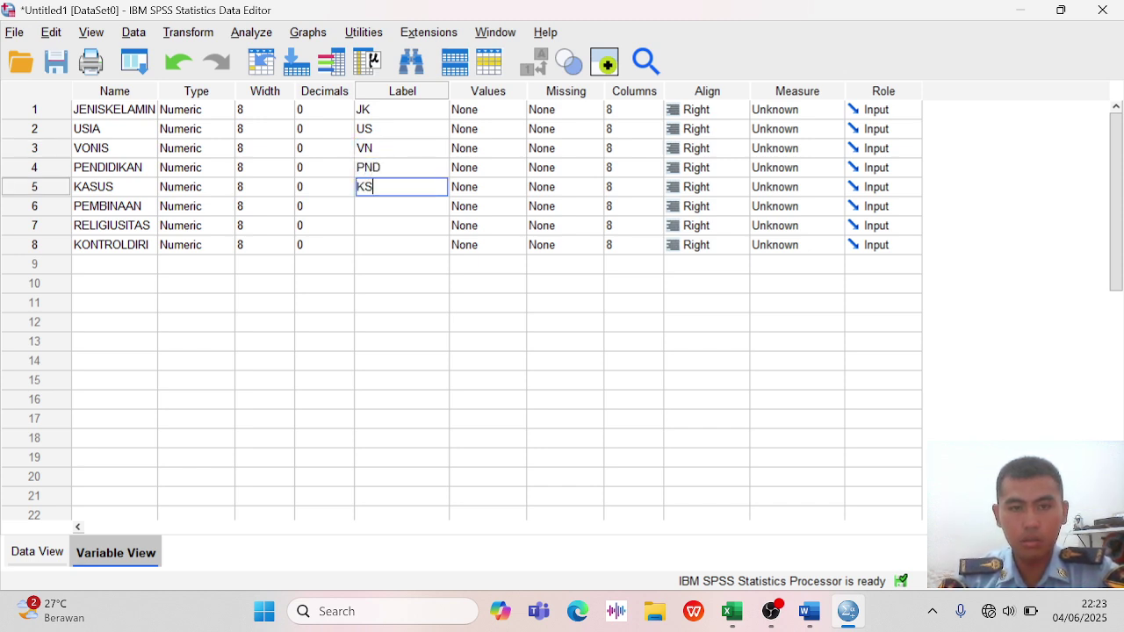
key("Return")
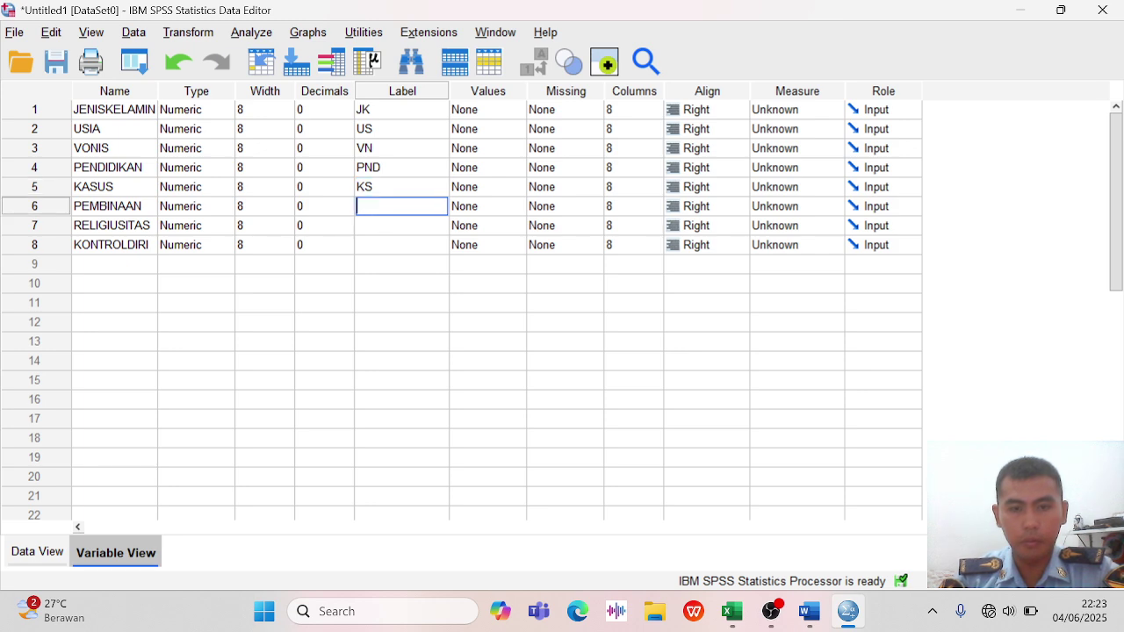
type("PMBN")
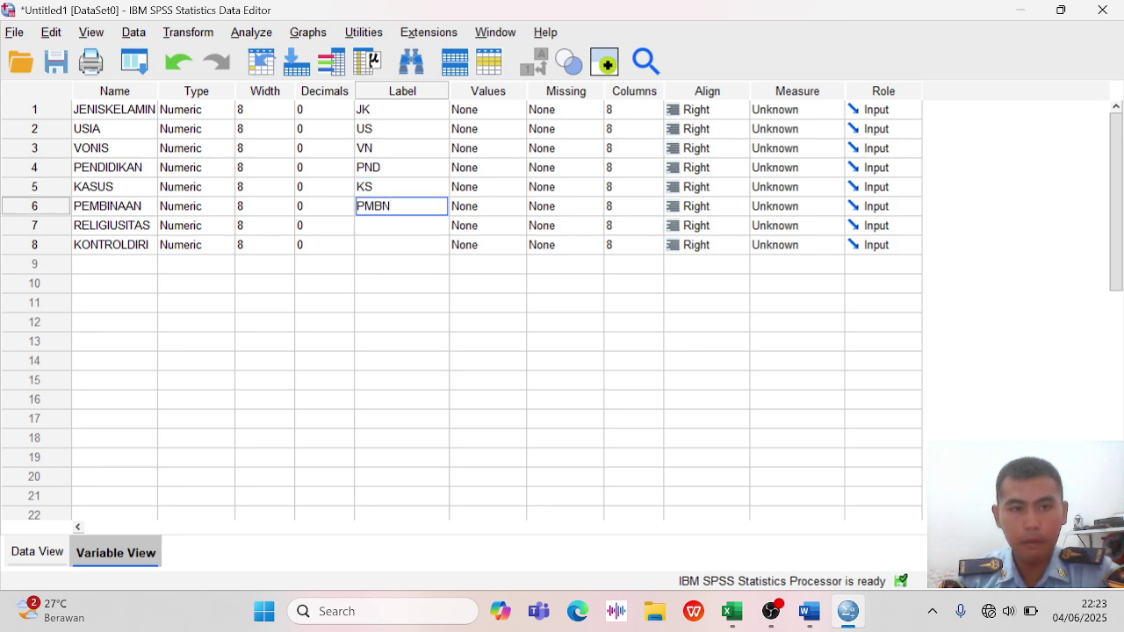
key("Return")
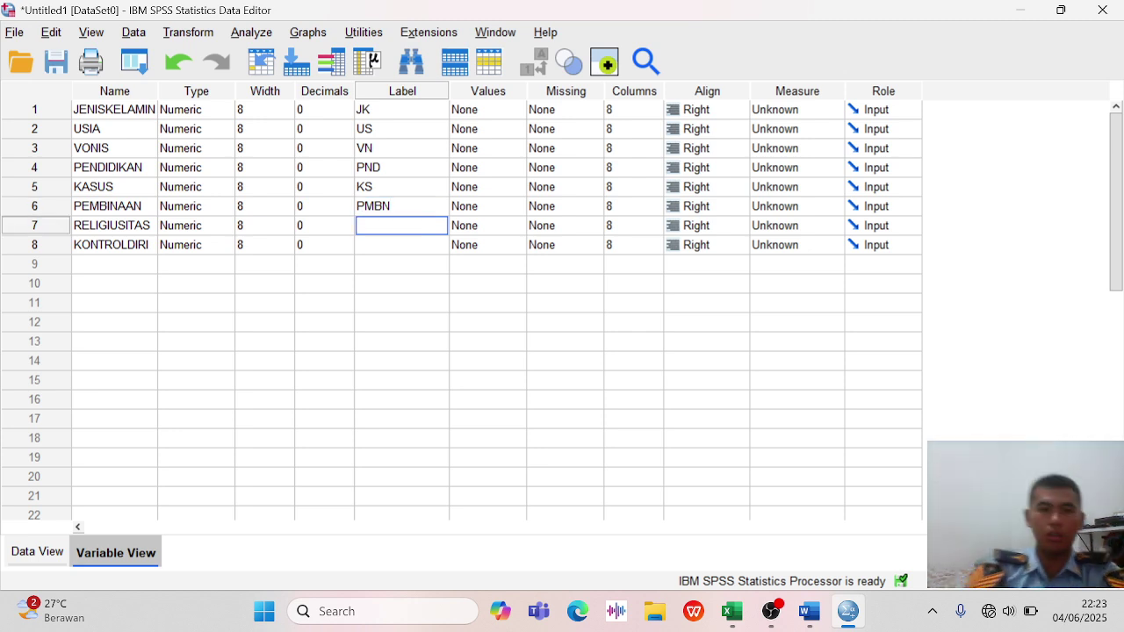
Label the variable RELIGIUSITAS as X and KONTROLDIRI as Y
type("X")
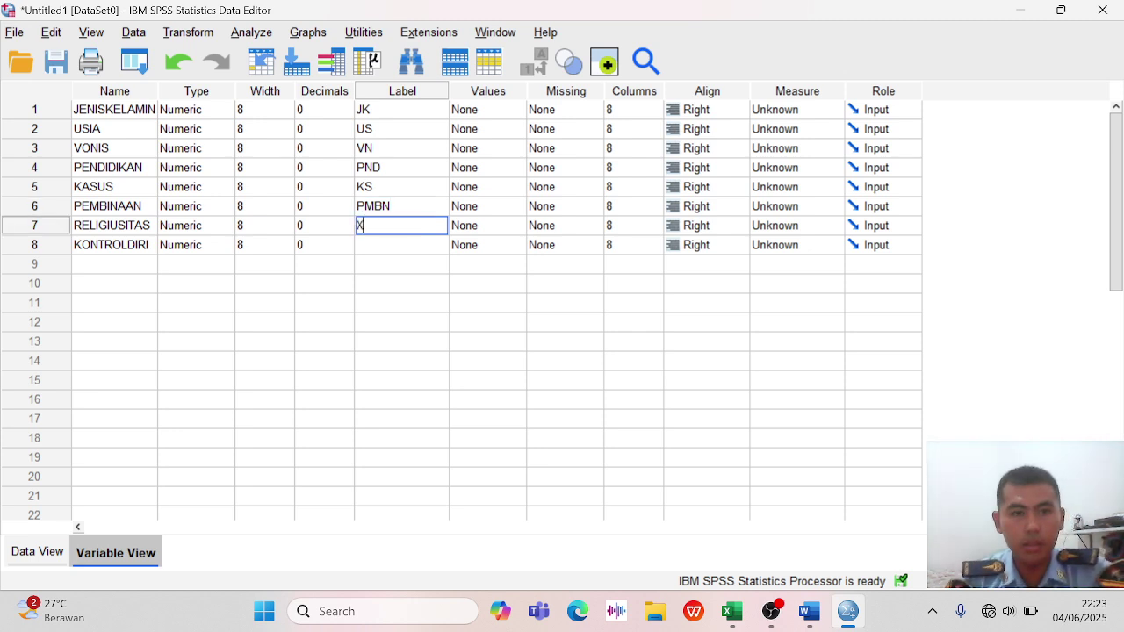
key("Return")
type("Y")
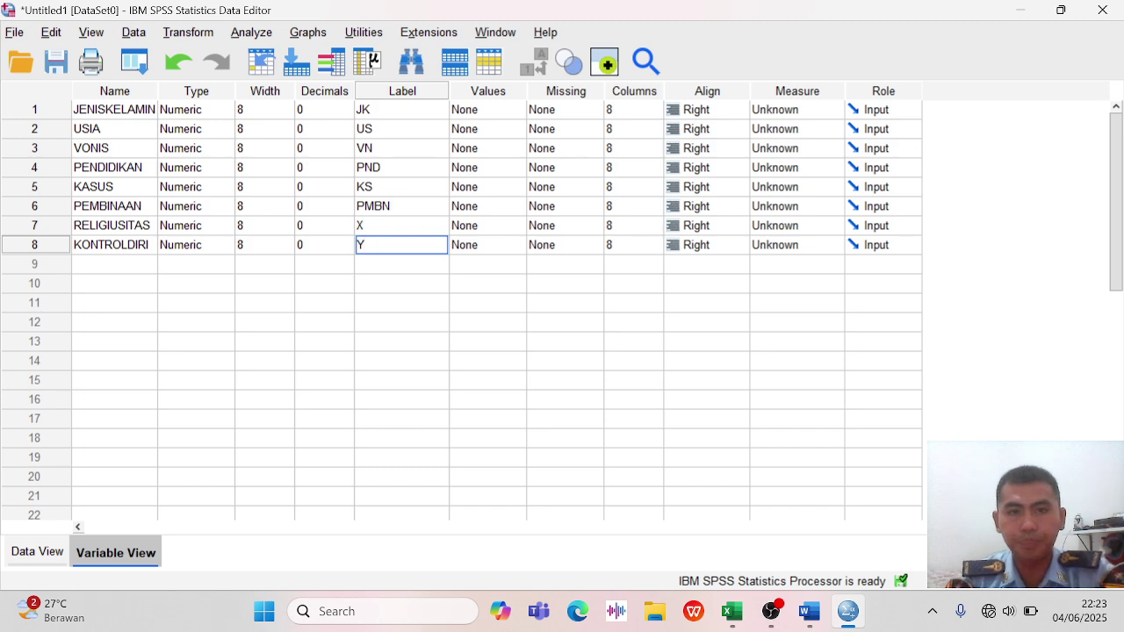
Set the measurement level of the first three variables, JENISKELAMIN, USIA and VONIS, to Nominal
left_click(795, 107)
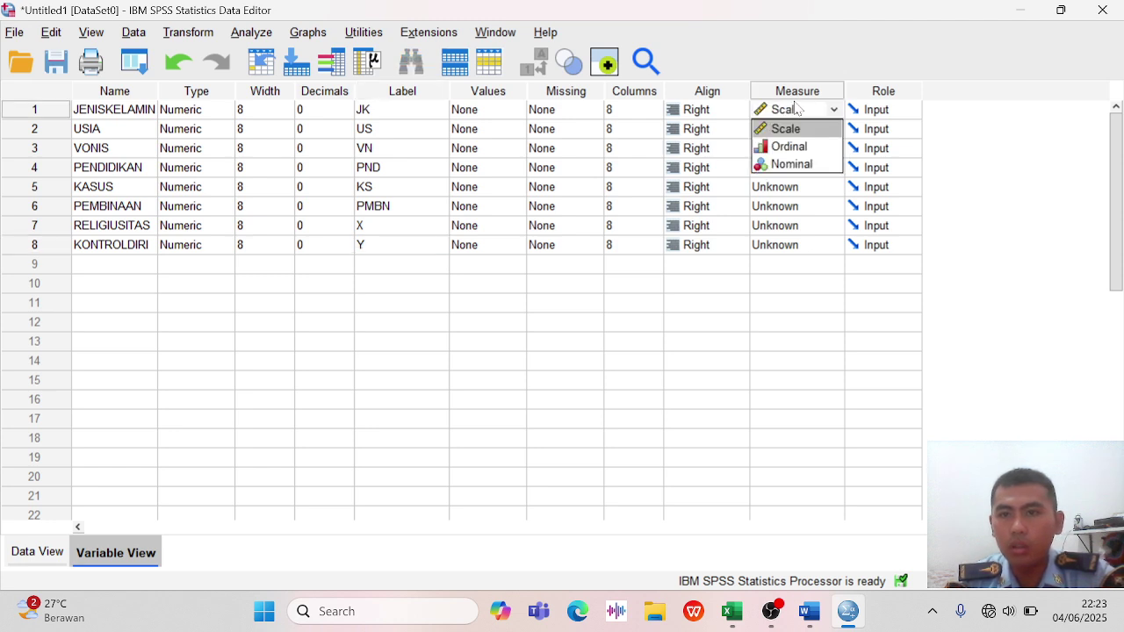
left_click(790, 164)
left_click(806, 134)
left_click(794, 183)
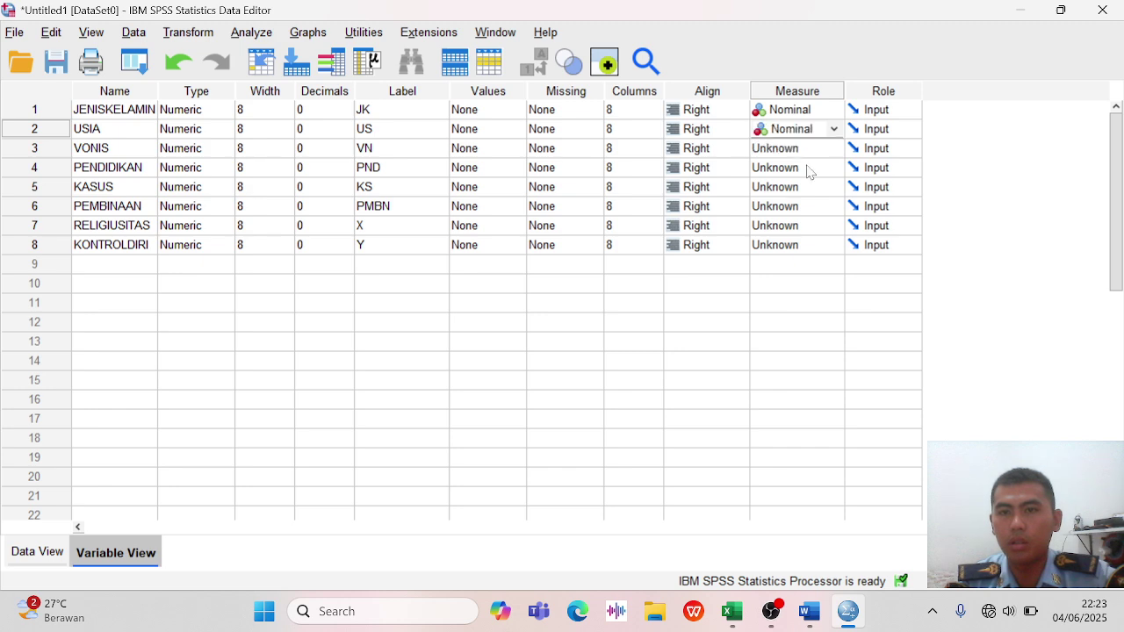
left_click(825, 150)
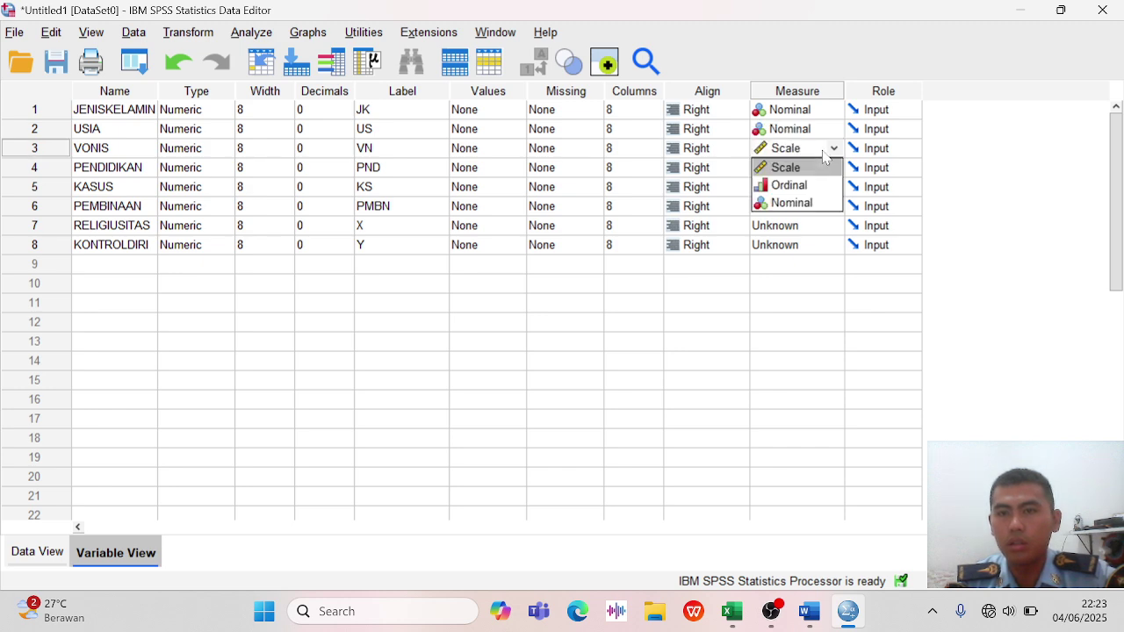
left_click(801, 203)
left_click(797, 205)
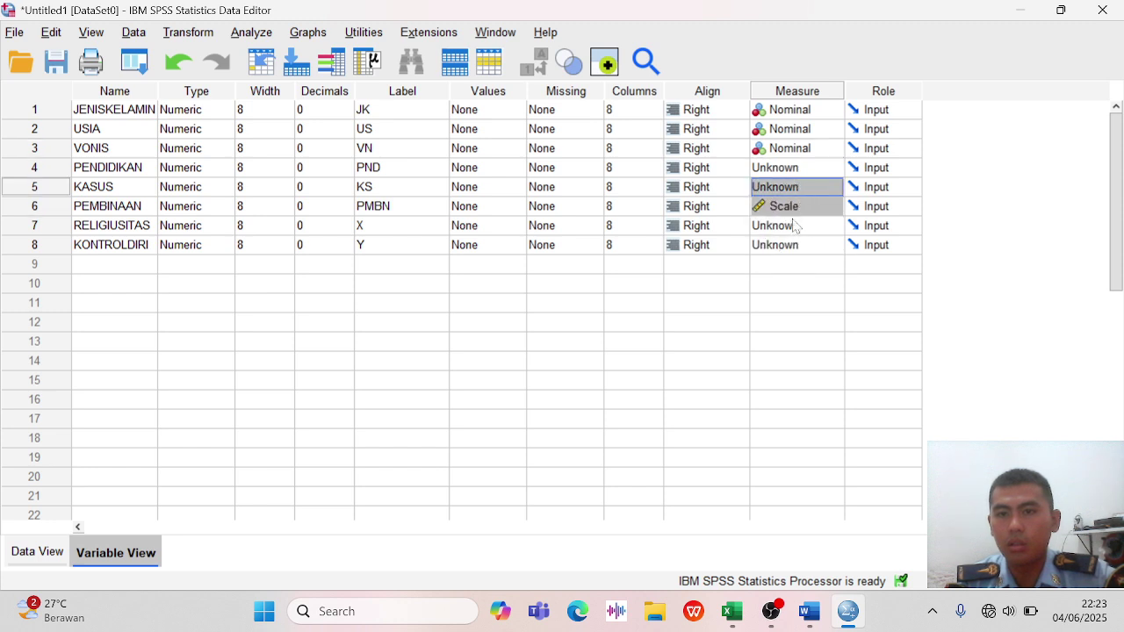
Set the measurement level of PENDIDIKAN and KASUS to Nominal
left_click(784, 165)
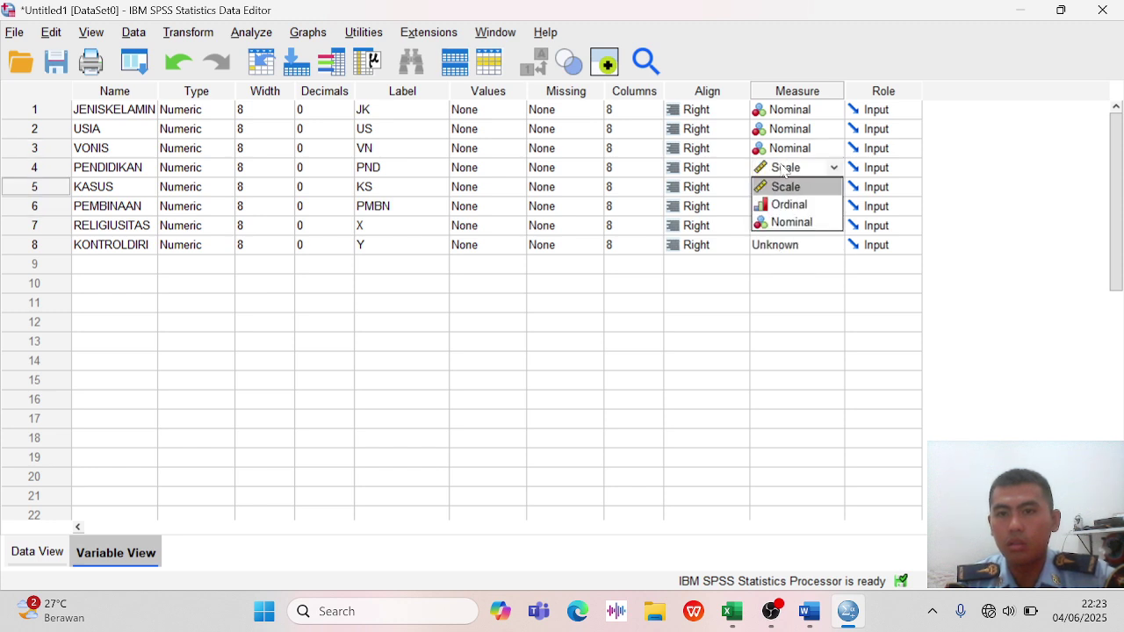
left_click(792, 220)
left_click(810, 192)
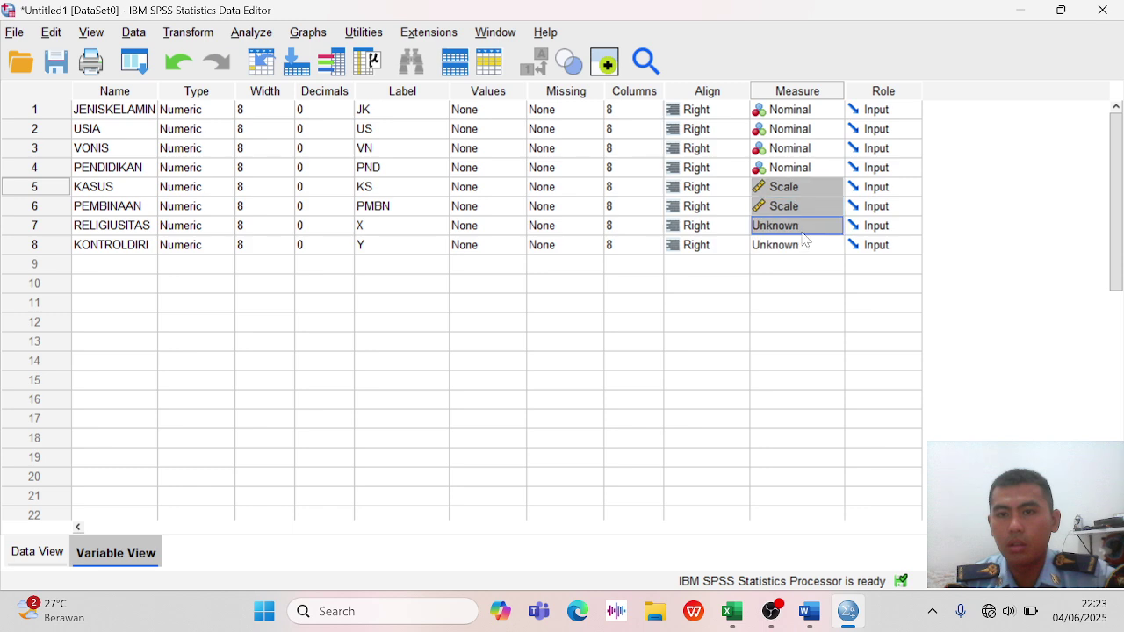
left_click(804, 200)
left_click(802, 190)
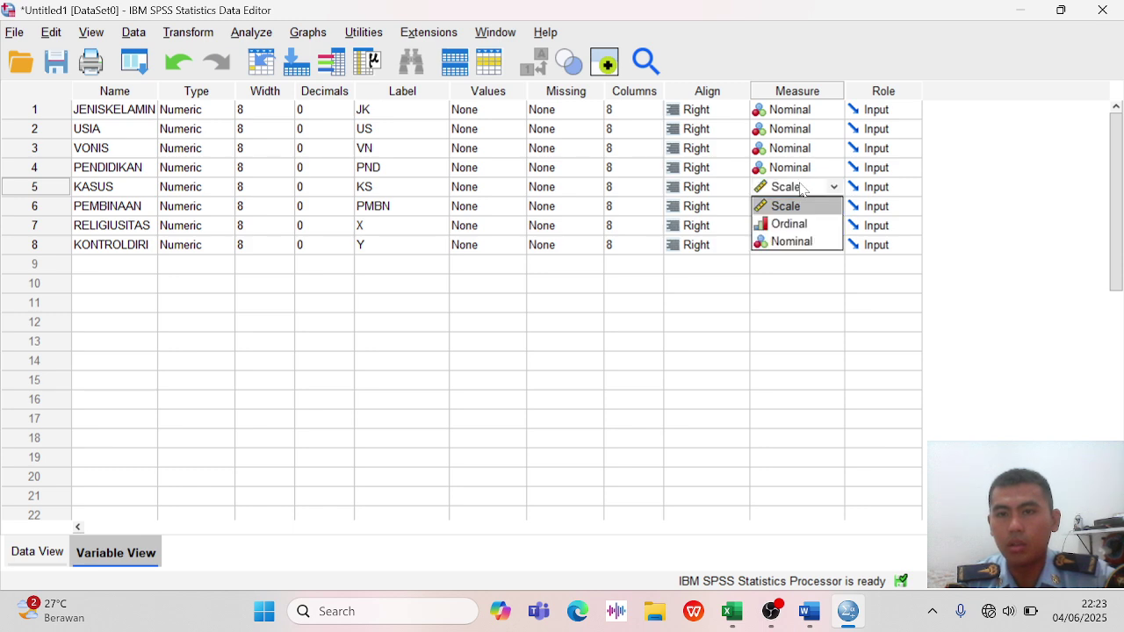
left_click(801, 245)
Set the measurement level of KONTROLDIRI and RELIGIUSITAS to Scale and of PEMBINAAN to Nominal
left_click(801, 248)
left_click(801, 295)
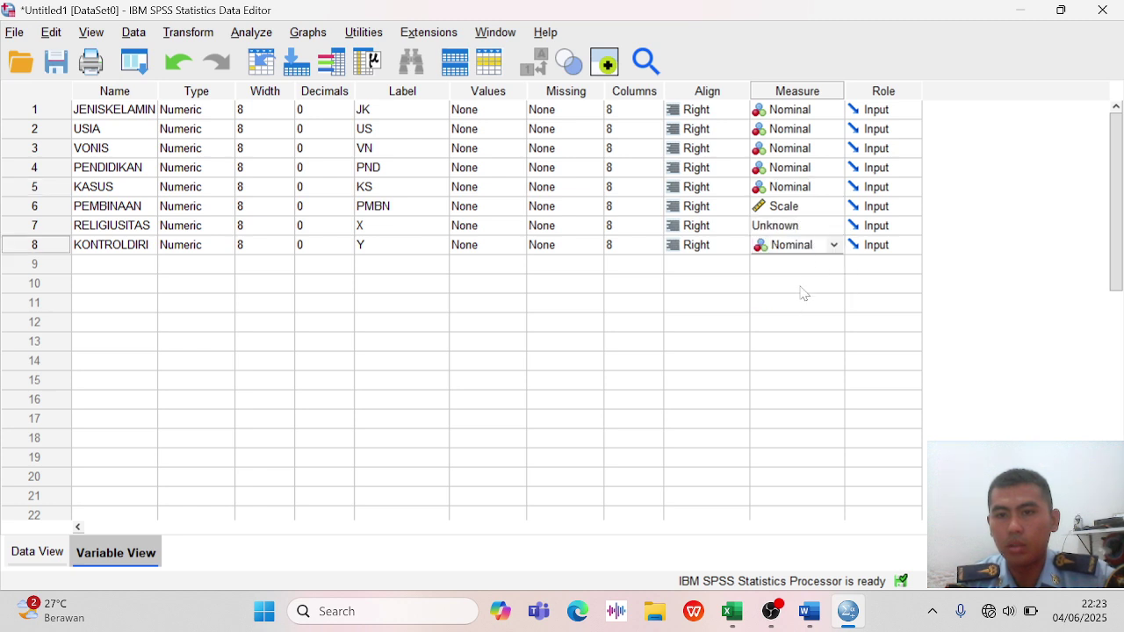
left_click(801, 246)
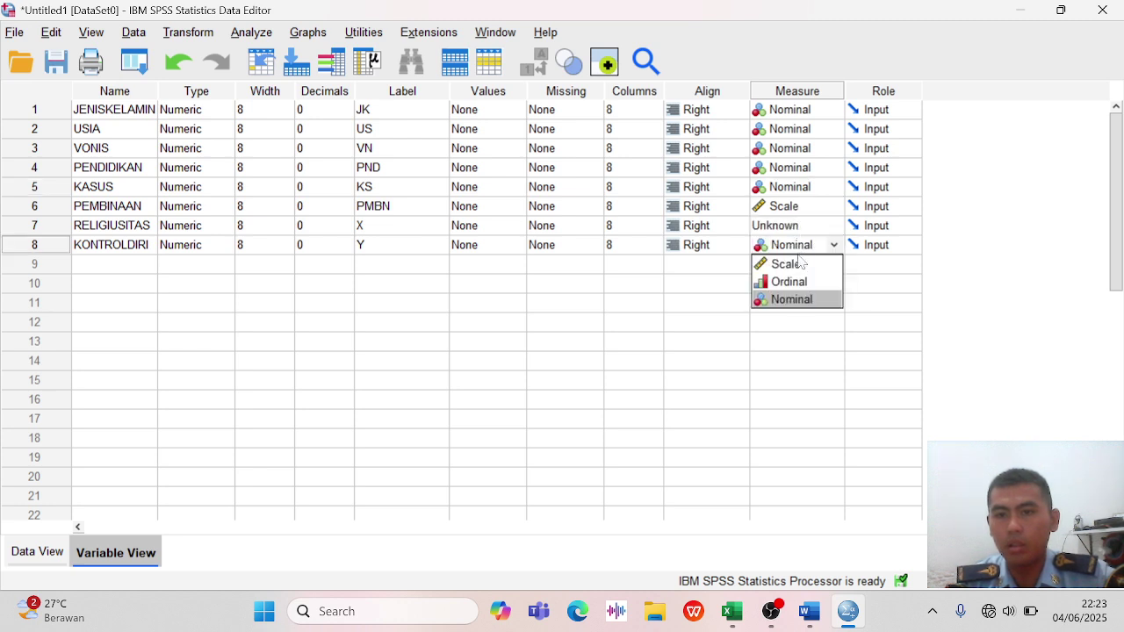
left_click(799, 262)
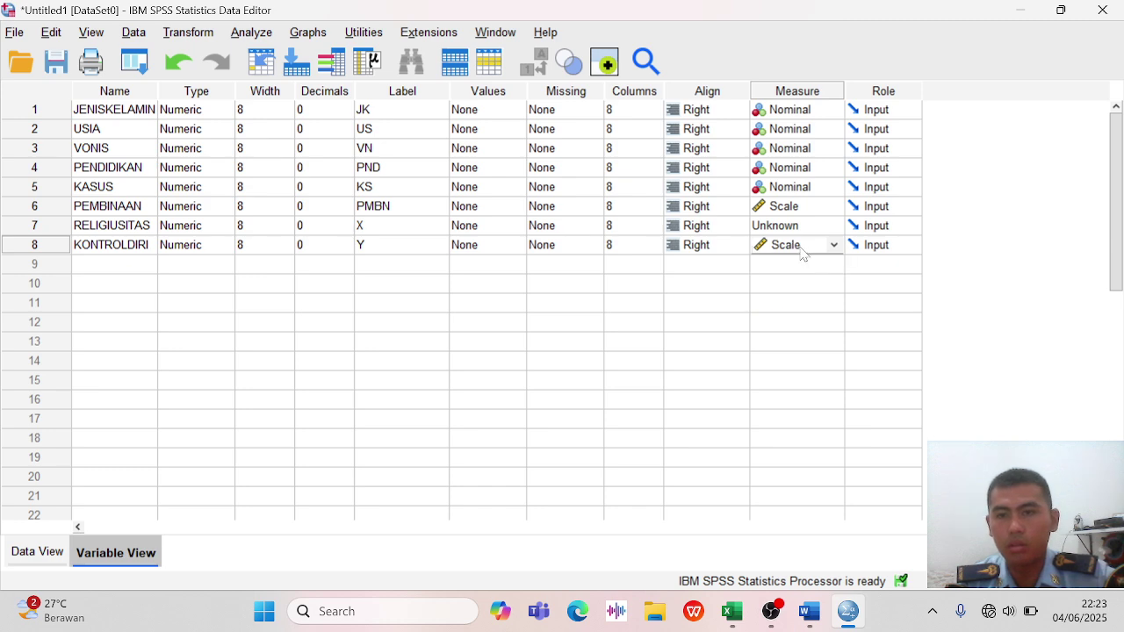
left_click(798, 225)
left_click(803, 245)
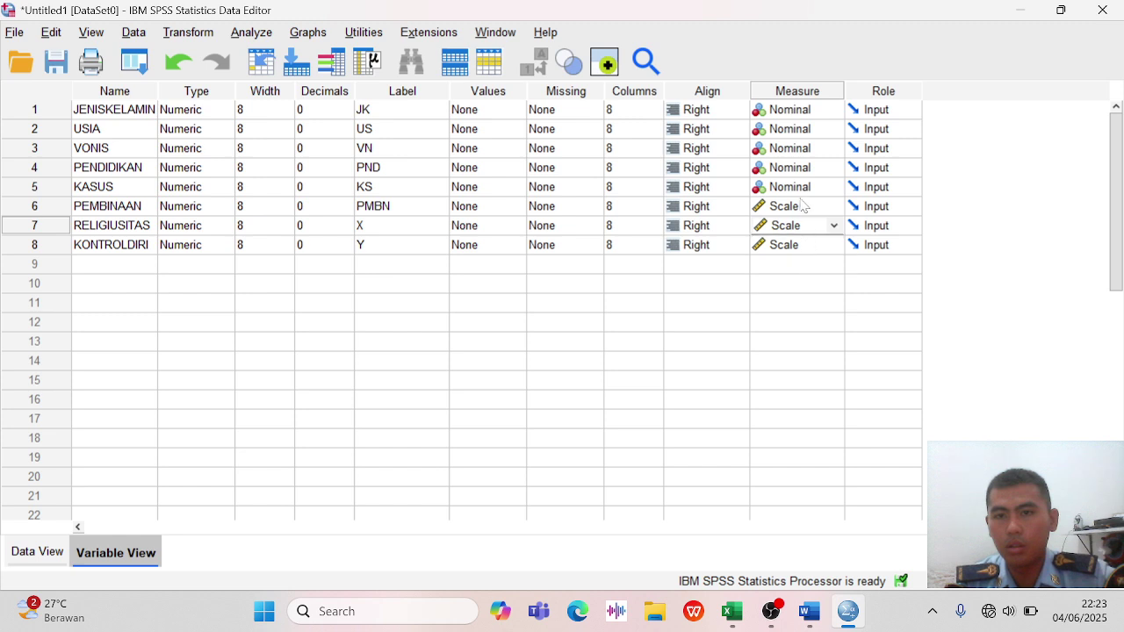
left_click(805, 206)
left_click(802, 261)
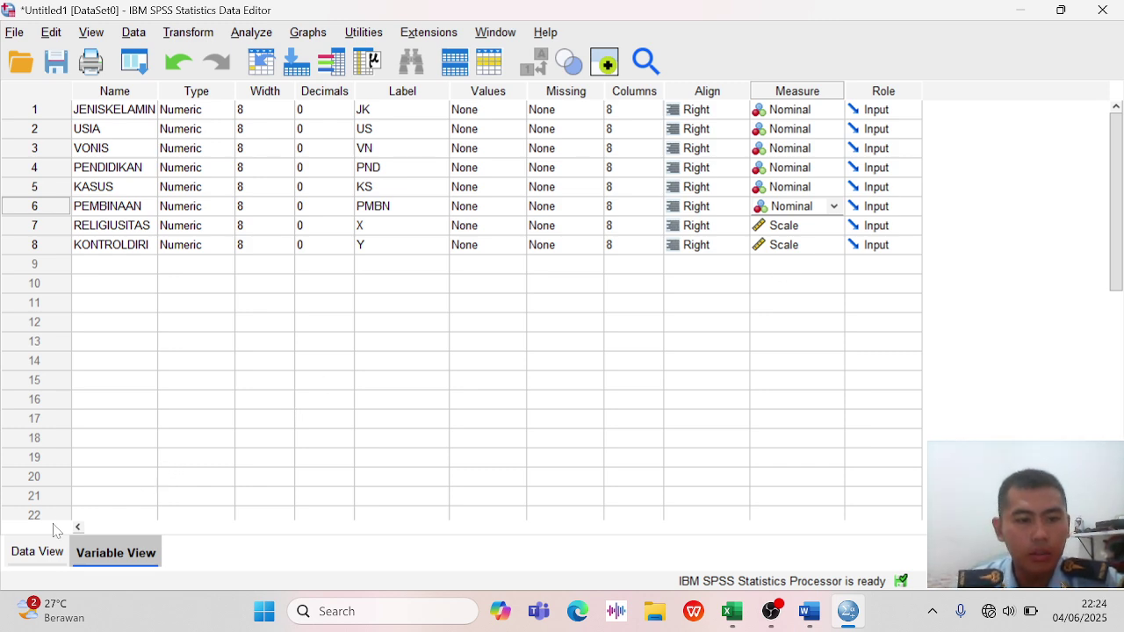
Look over the data rows, then start a Frequencies analysis and add JENISKELAMIN and USIA as its variables
left_click(40, 550)
scroll(457, 345, "down", 15)
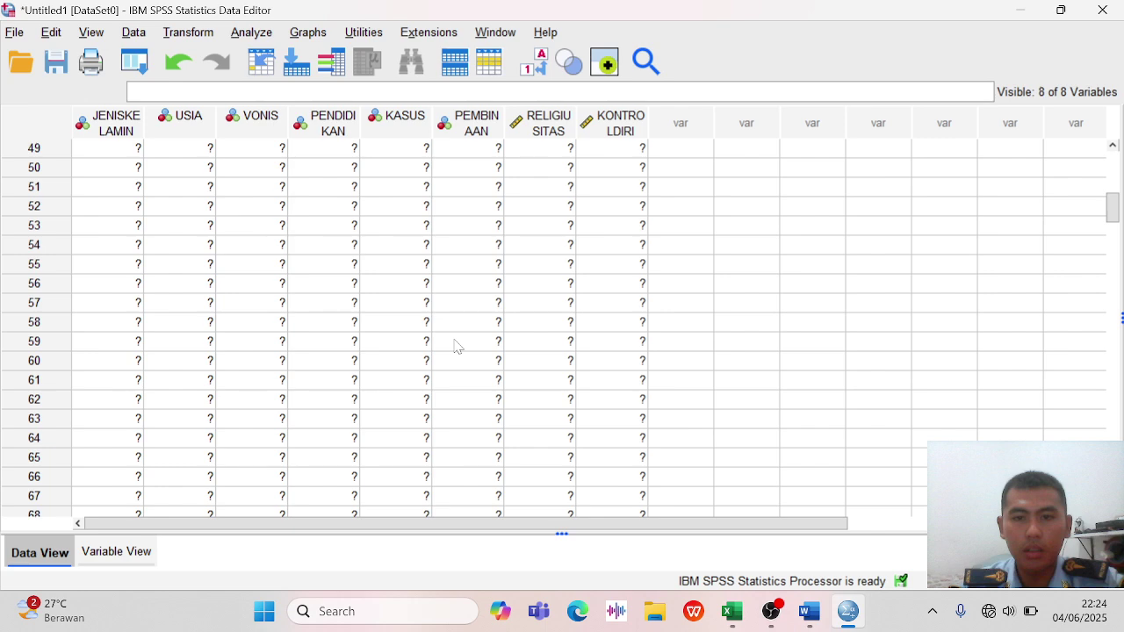
scroll(456, 345, "down", 20)
scroll(457, 345, "up", 20)
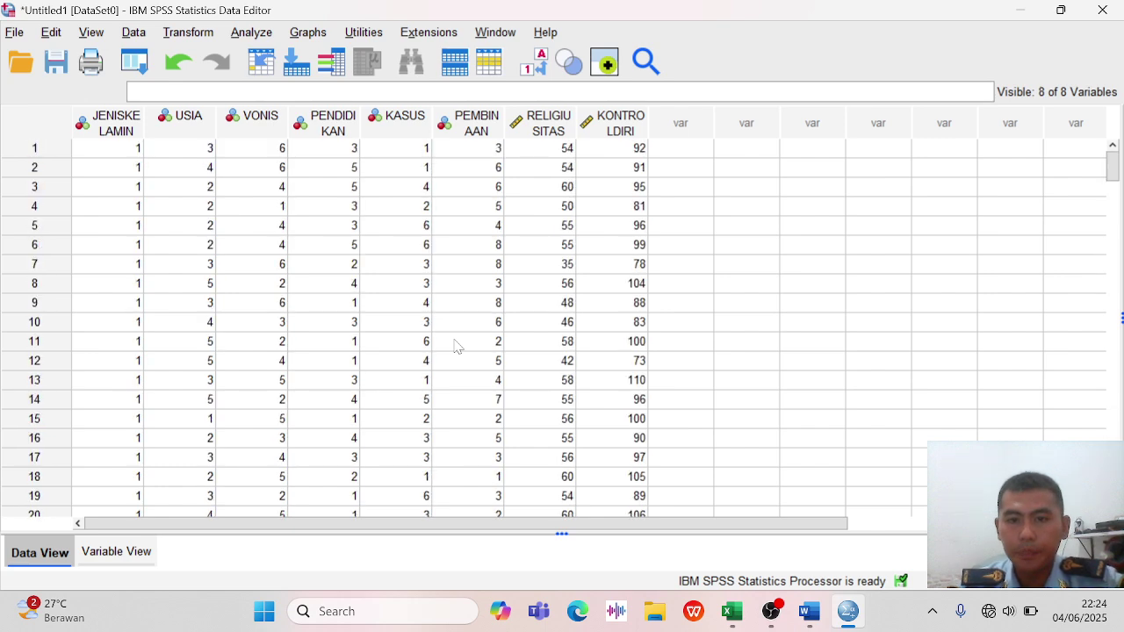
left_click(255, 32)
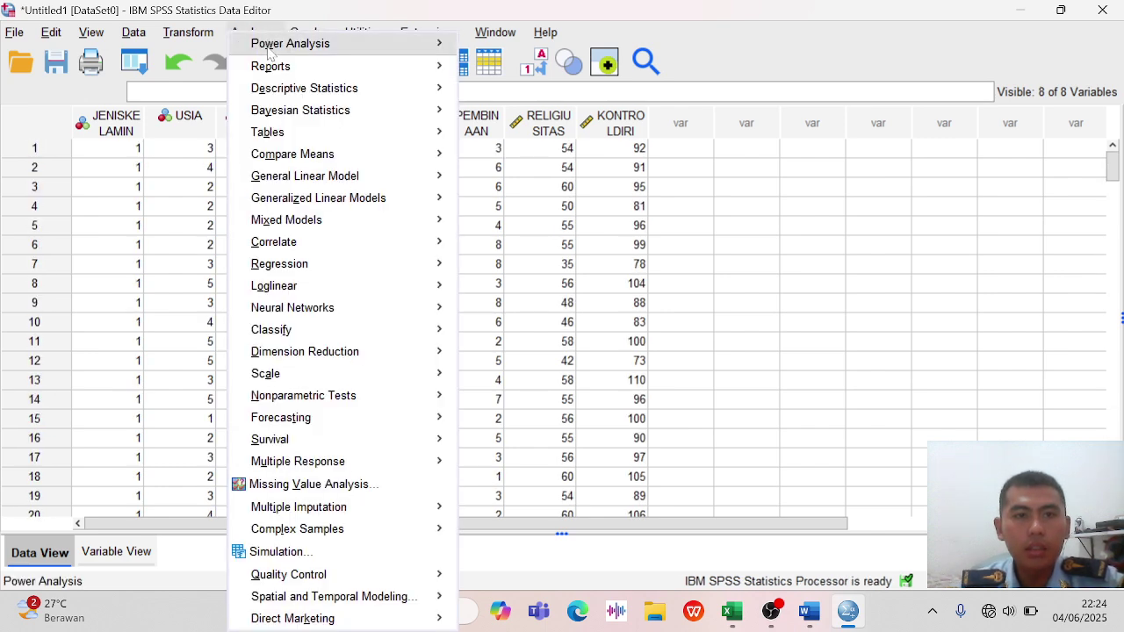
mouse_move(289, 88)
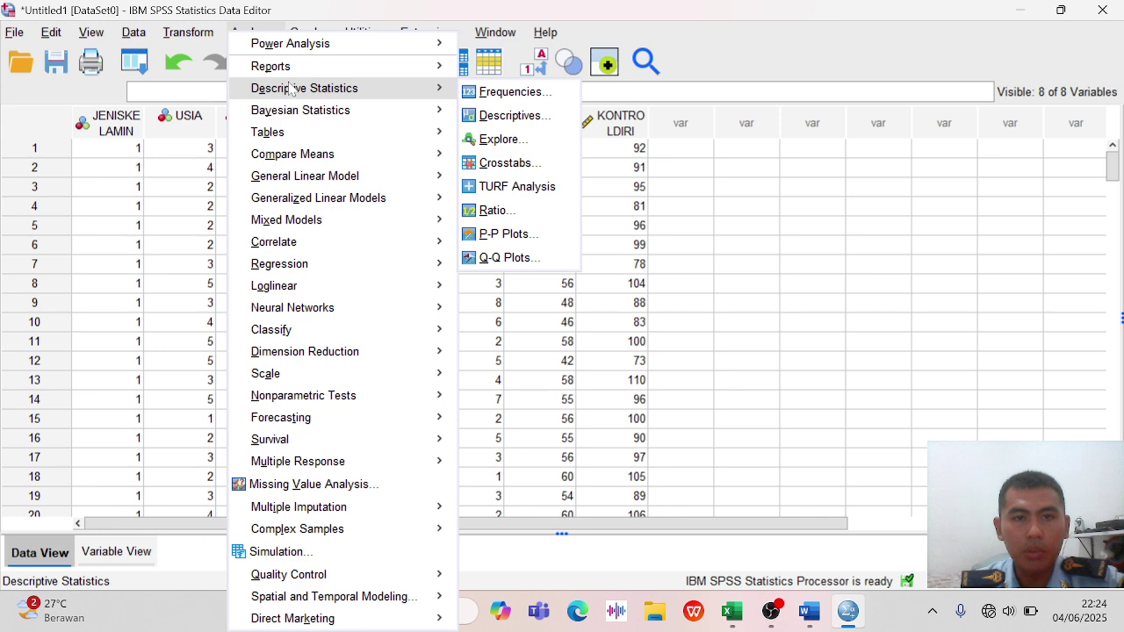
left_click(514, 92)
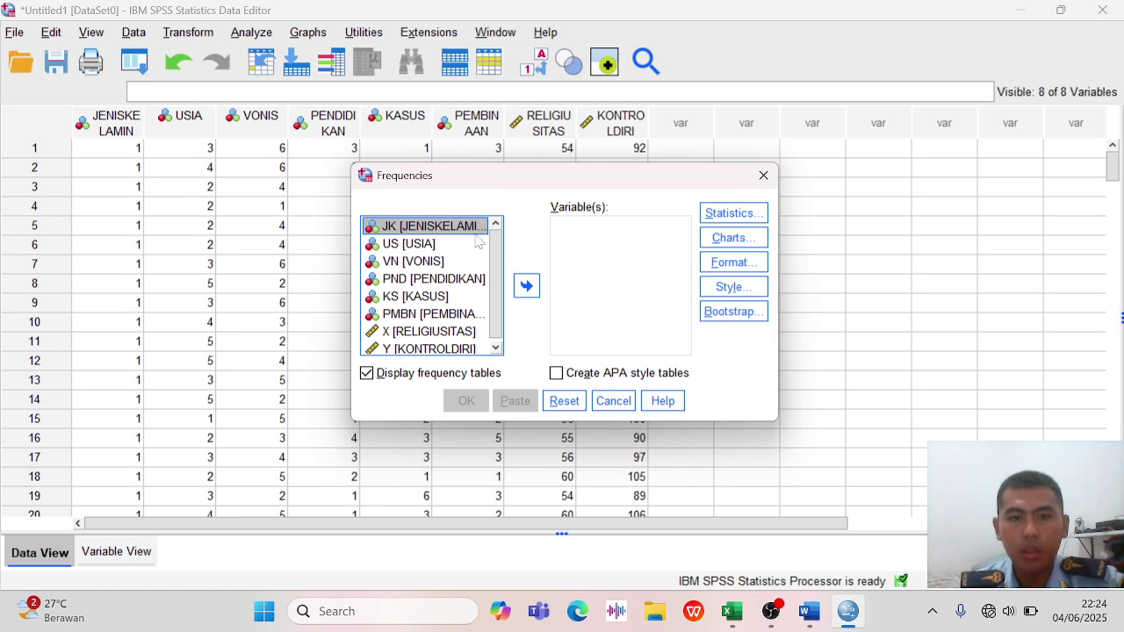
left_click(526, 285)
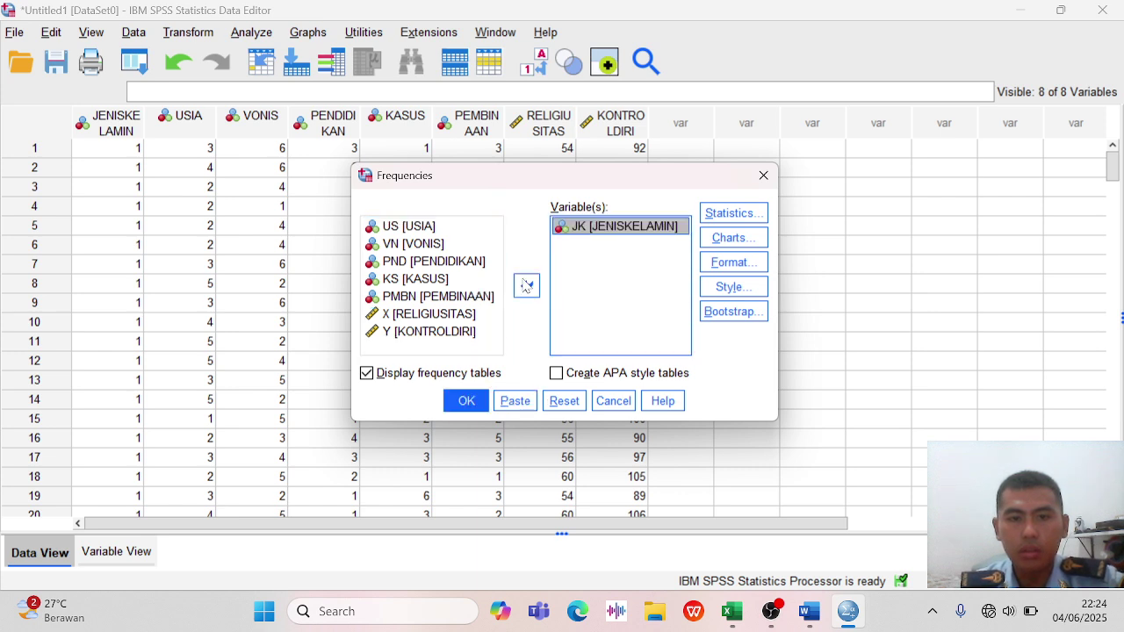
left_click(443, 228)
left_click(526, 285)
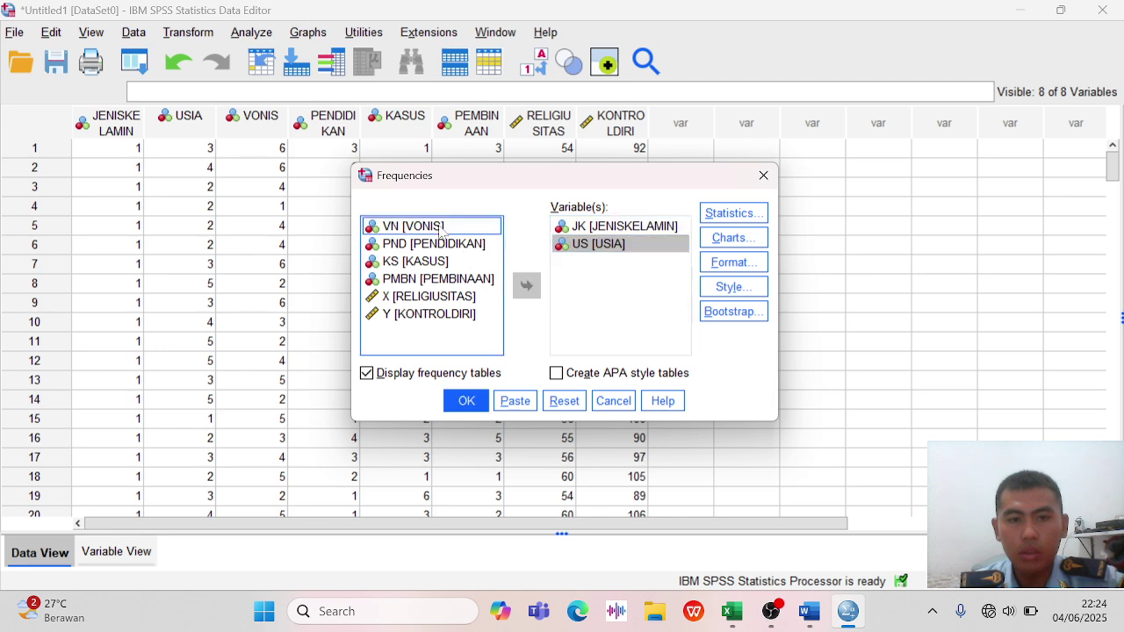
Add VONIS, PENDIDIKAN, KASUS and PEMBINAAN to the Frequencies analysis and run it
left_click_drag(444, 230, 586, 268)
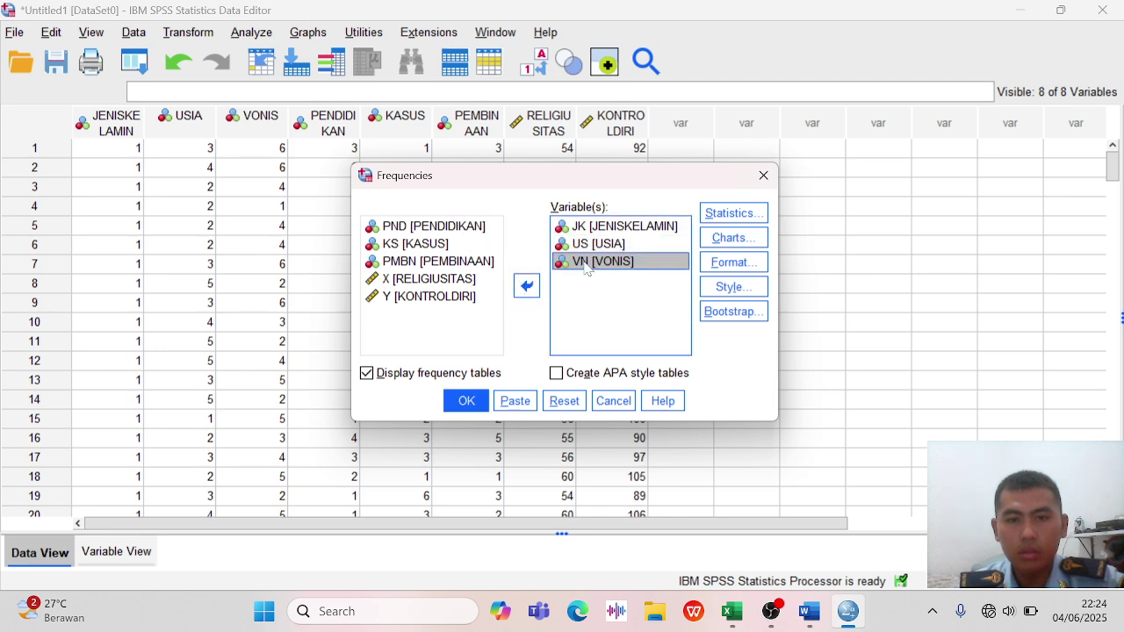
left_click_drag(445, 225, 579, 288)
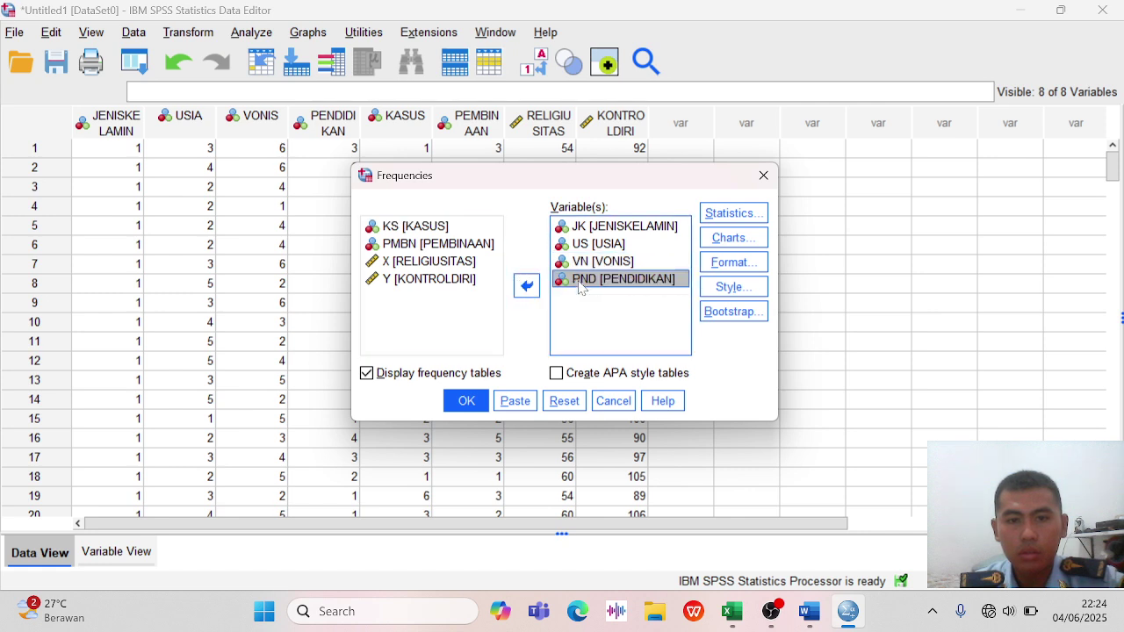
left_click(457, 230)
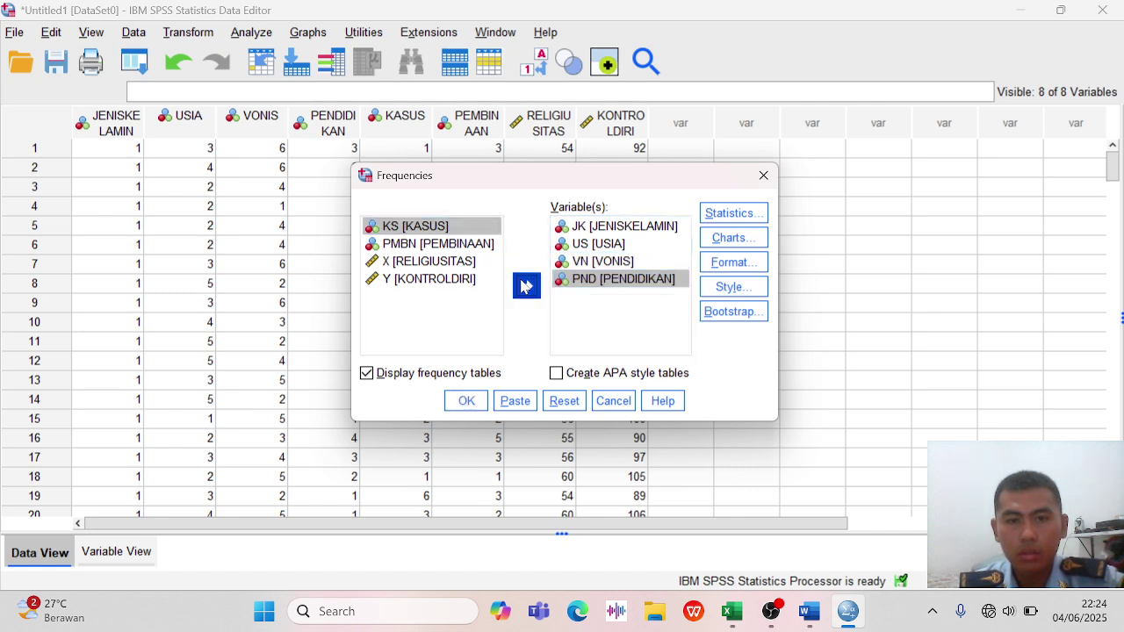
left_click_drag(439, 228, 562, 280)
left_click_drag(426, 231, 584, 308)
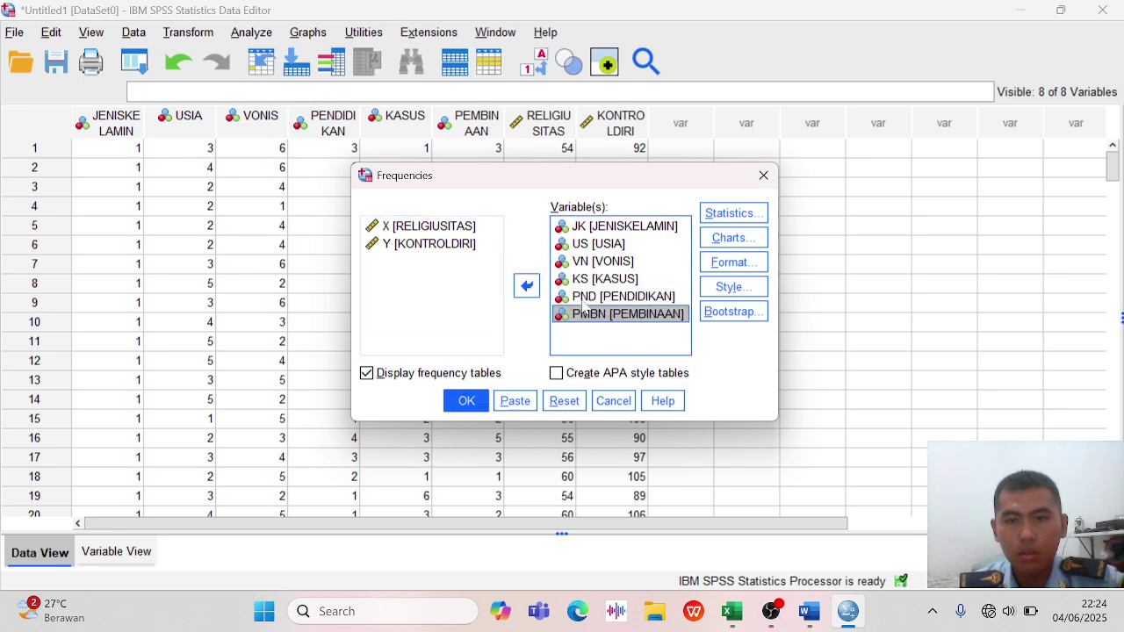
left_click(466, 401)
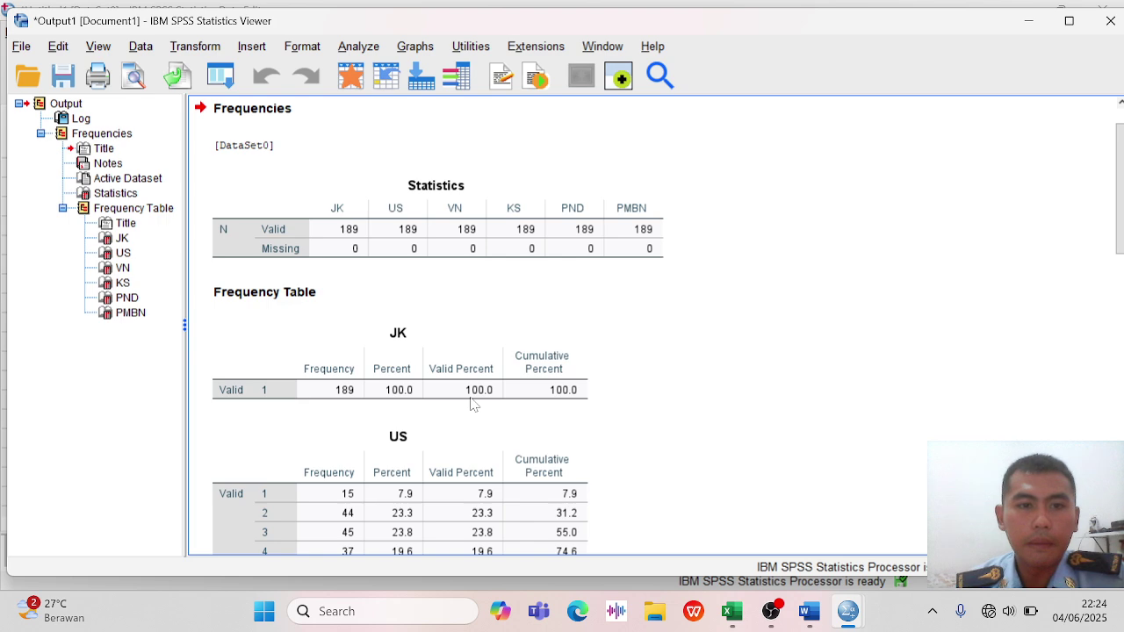
Return to the dataset and set up another Frequencies analysis, replacing the six demographic variables with RELIGIUSITAS and KONTROLDIRI
left_click(1029, 23)
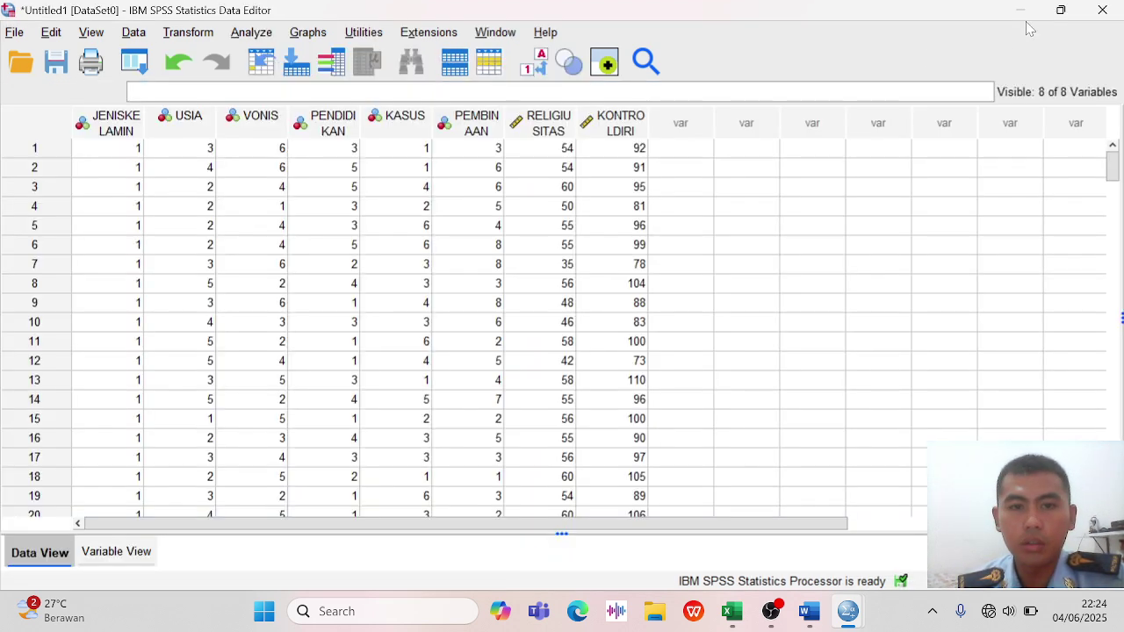
left_click(250, 32)
mouse_move(298, 94)
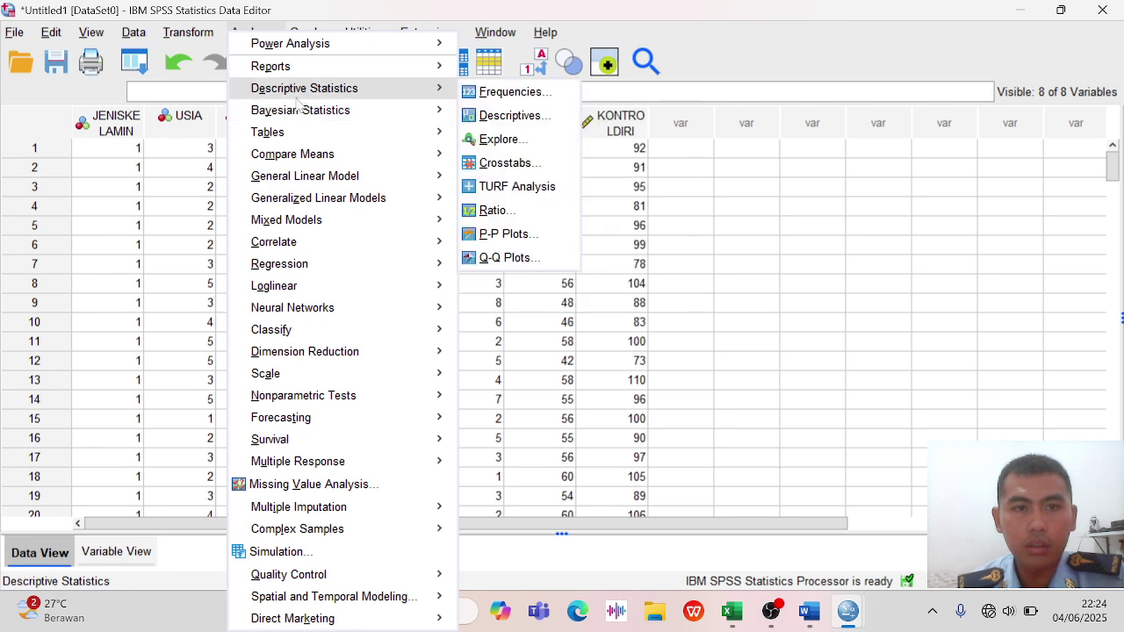
left_click(509, 93)
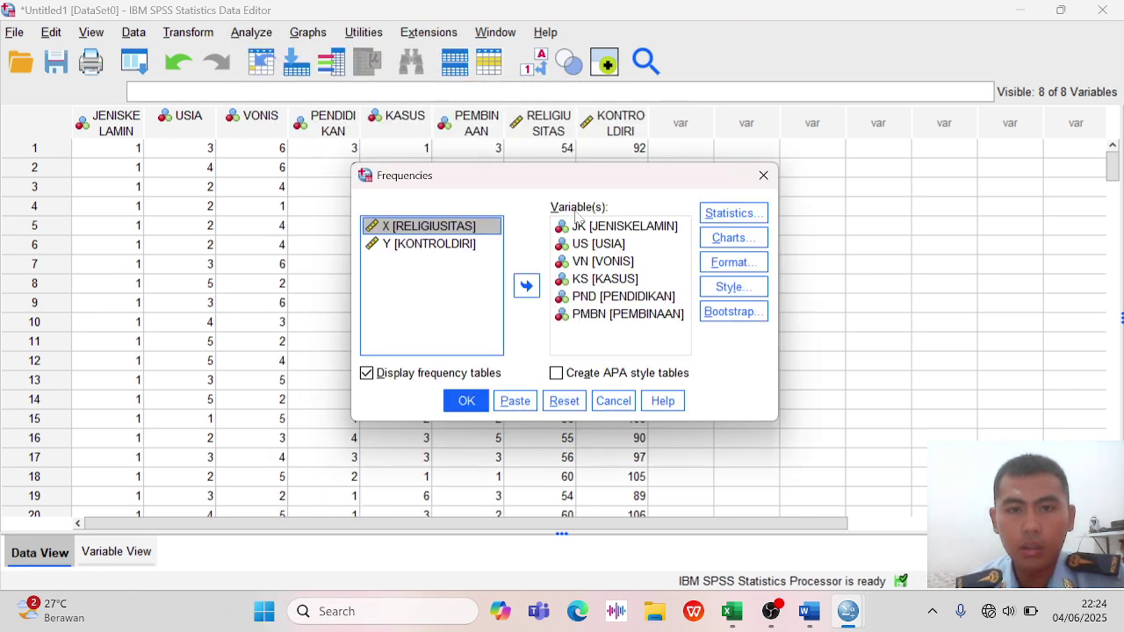
left_click_drag(580, 228, 465, 244)
left_click_drag(596, 226, 490, 242)
left_click_drag(593, 230, 468, 244)
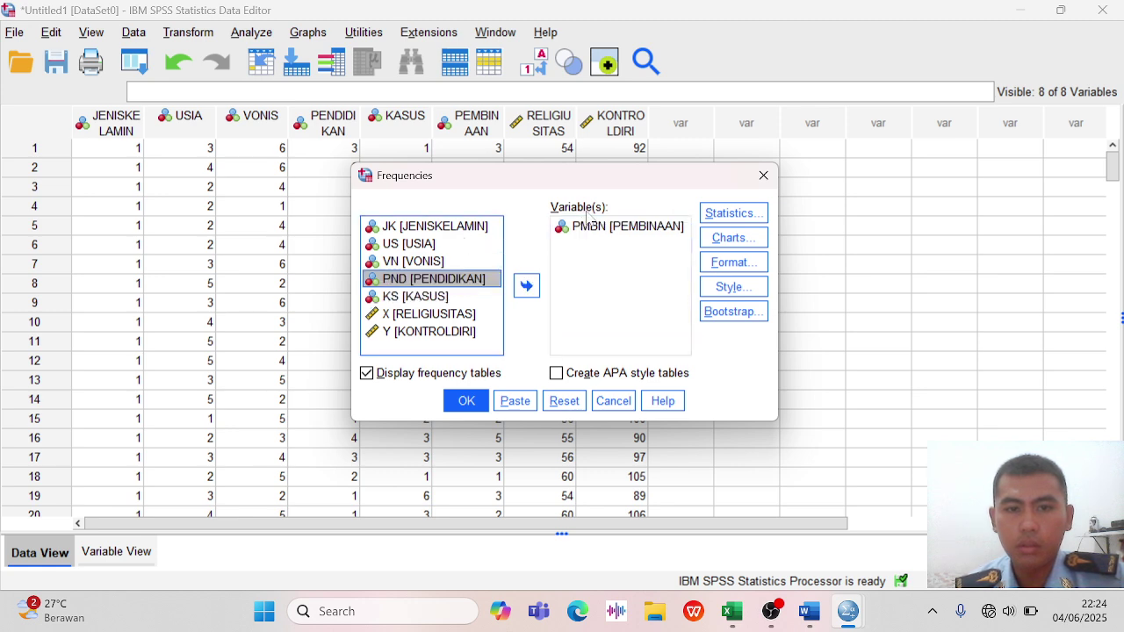
left_click_drag(575, 228, 457, 290)
left_click_drag(430, 336, 575, 272)
left_click_drag(449, 339, 614, 272)
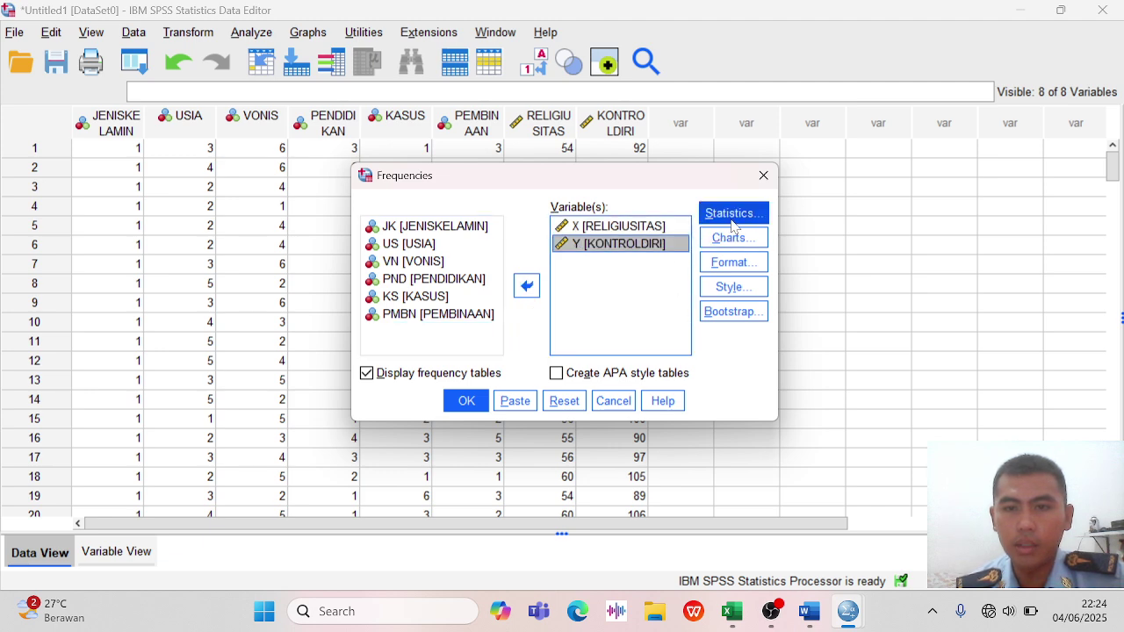
Request the mean, median, mode and sum as central tendency statistics for the Frequencies analysis
left_click(731, 223)
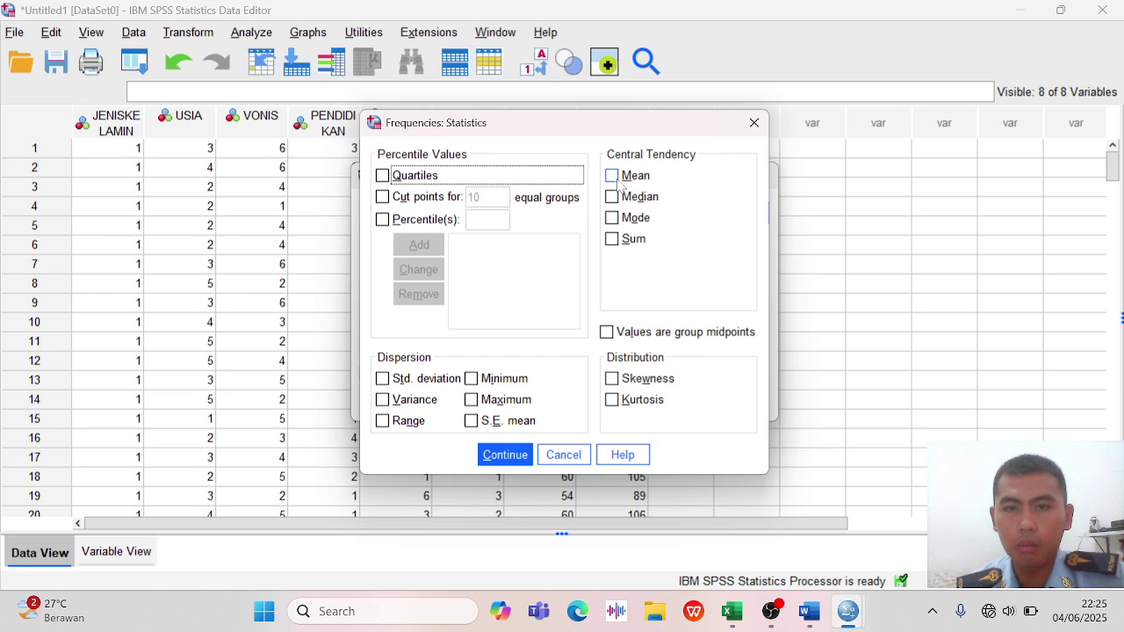
left_click(613, 177)
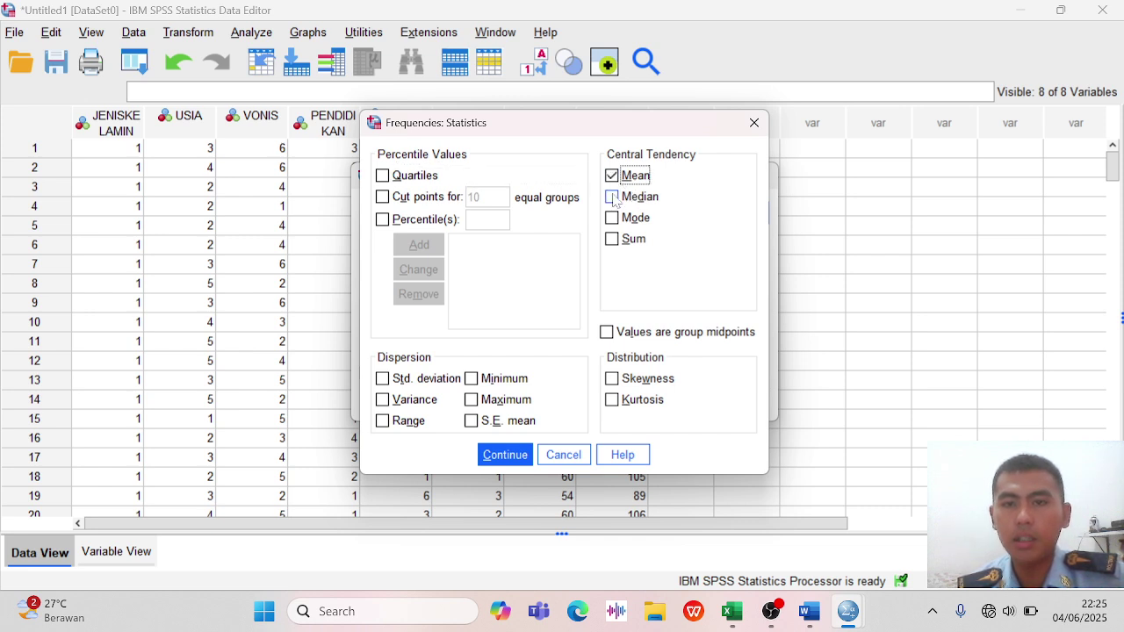
left_click(612, 197)
left_click(612, 219)
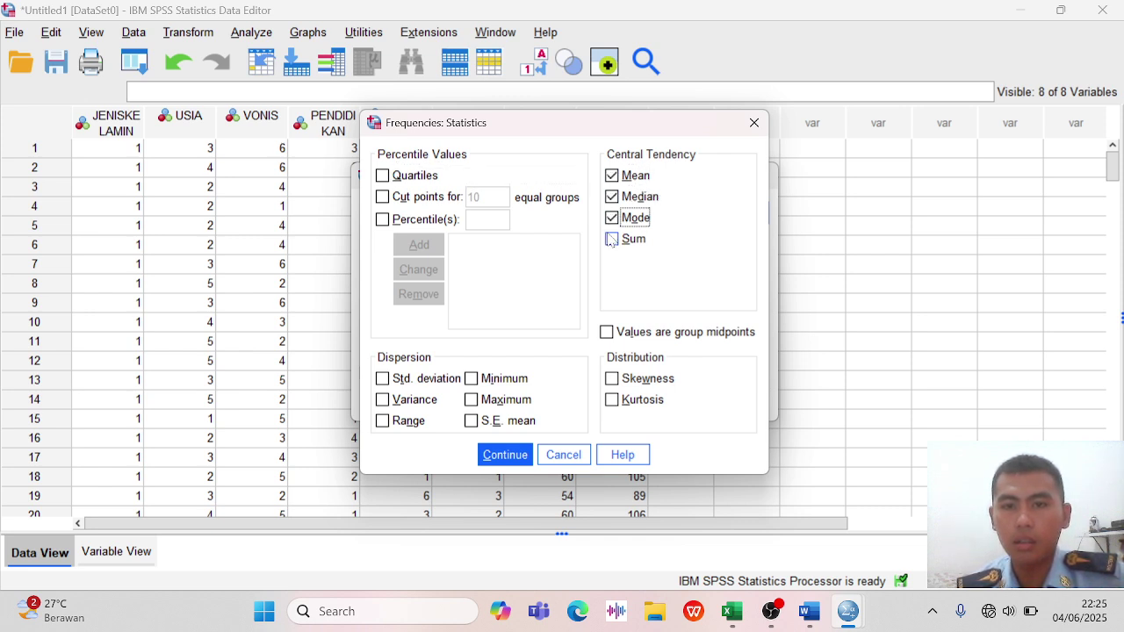
left_click(612, 239)
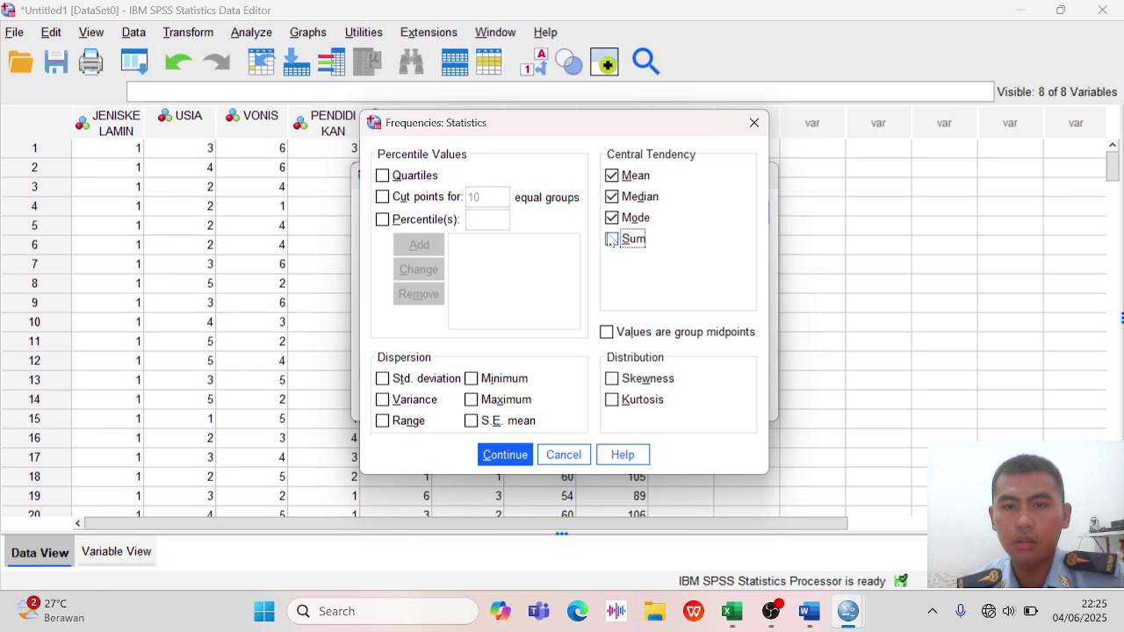
Add the standard deviation to the Frequencies statistics, turn off the frequency tables, and run the analysis
left_click(382, 379)
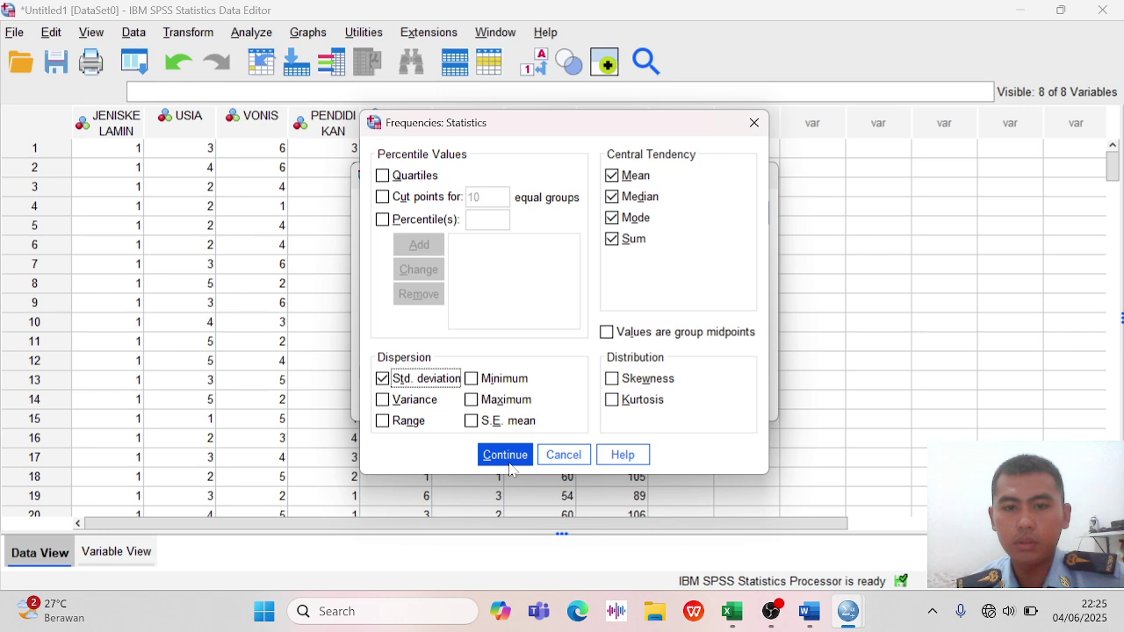
left_click(511, 469)
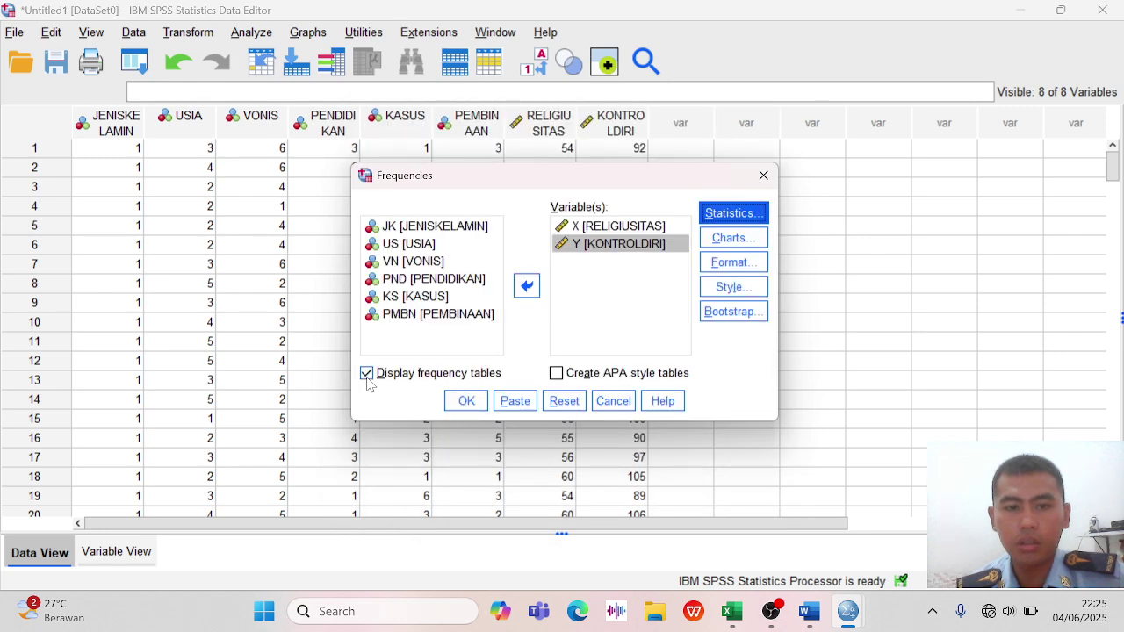
left_click(367, 374)
left_click(466, 401)
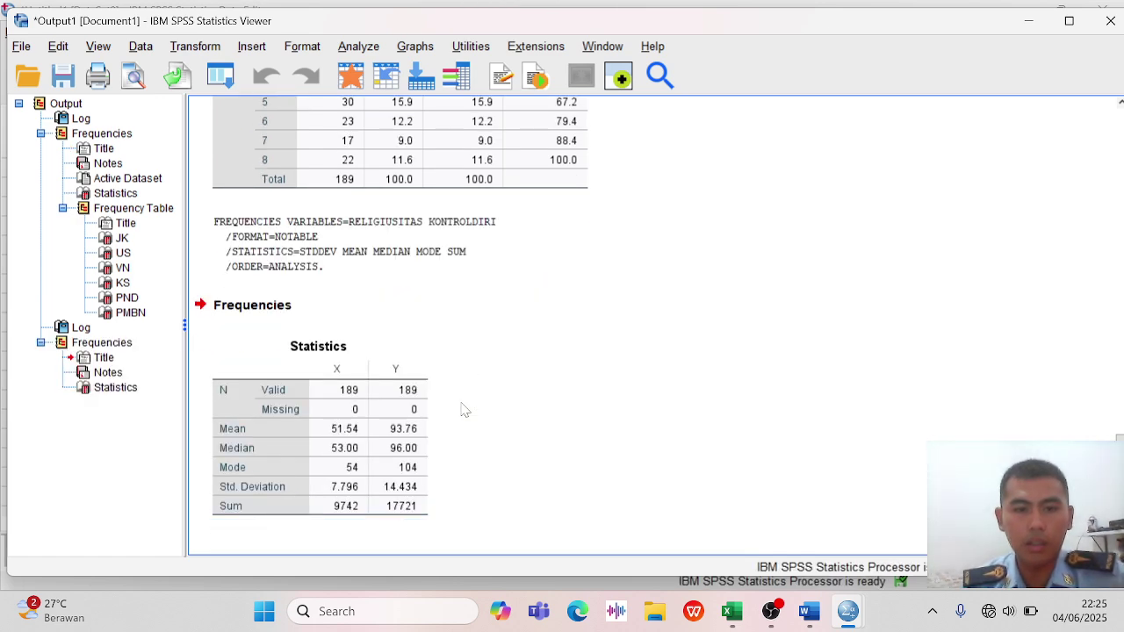
scroll(464, 409, "up", 15)
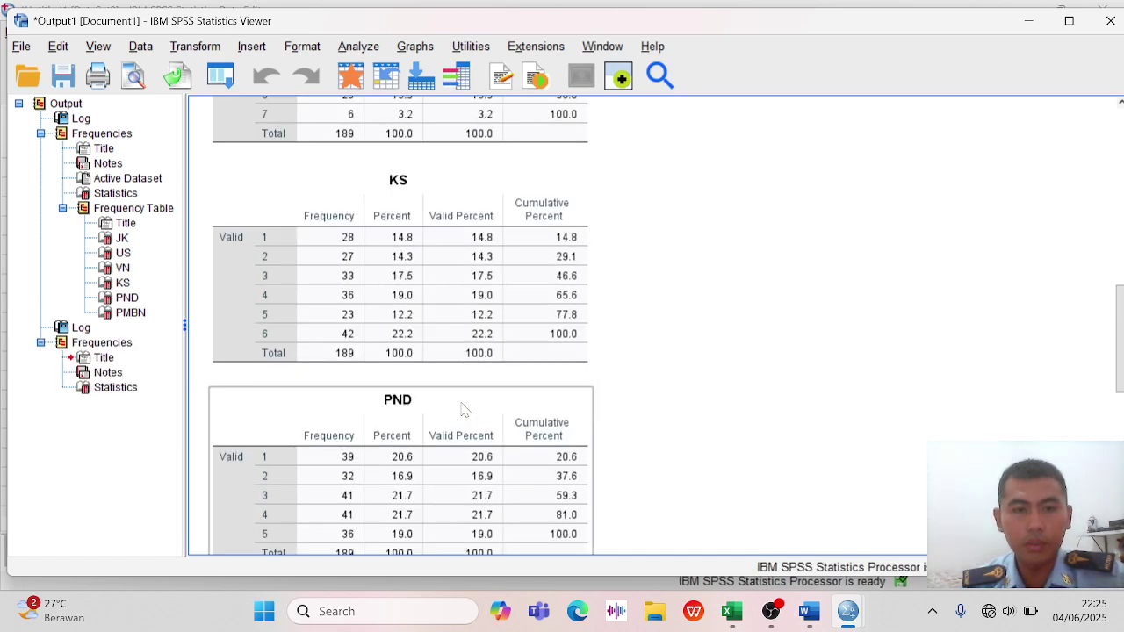
Return to the dataset and set up a Linear Regression with KONTROLDIRI as dependent and RELIGIUSITAS as independent variable
left_click(1032, 28)
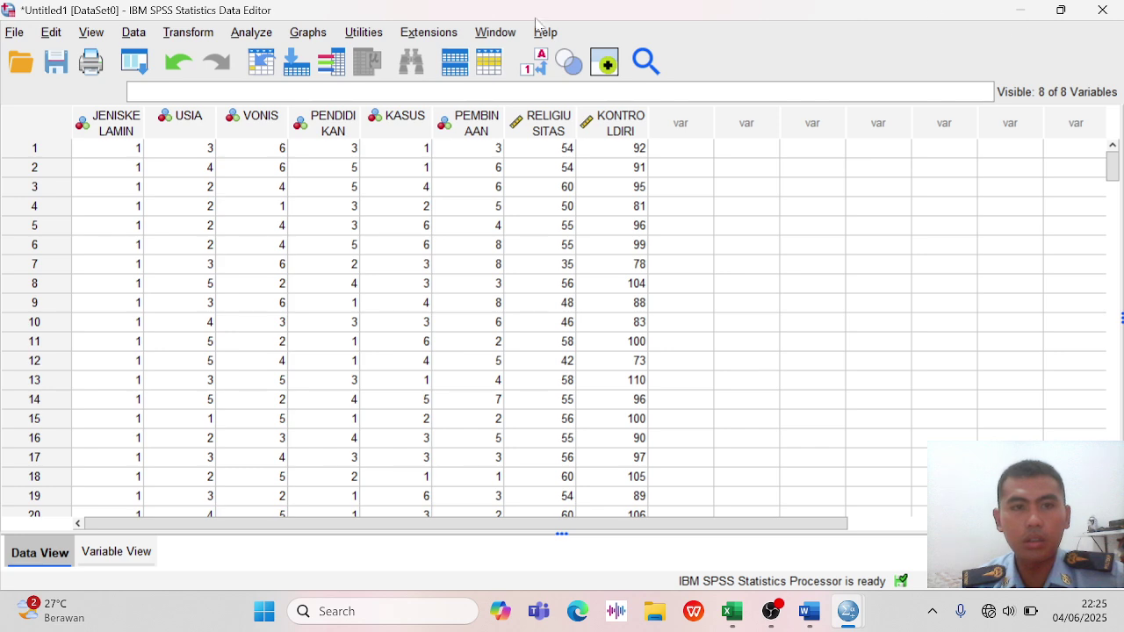
left_click(244, 33)
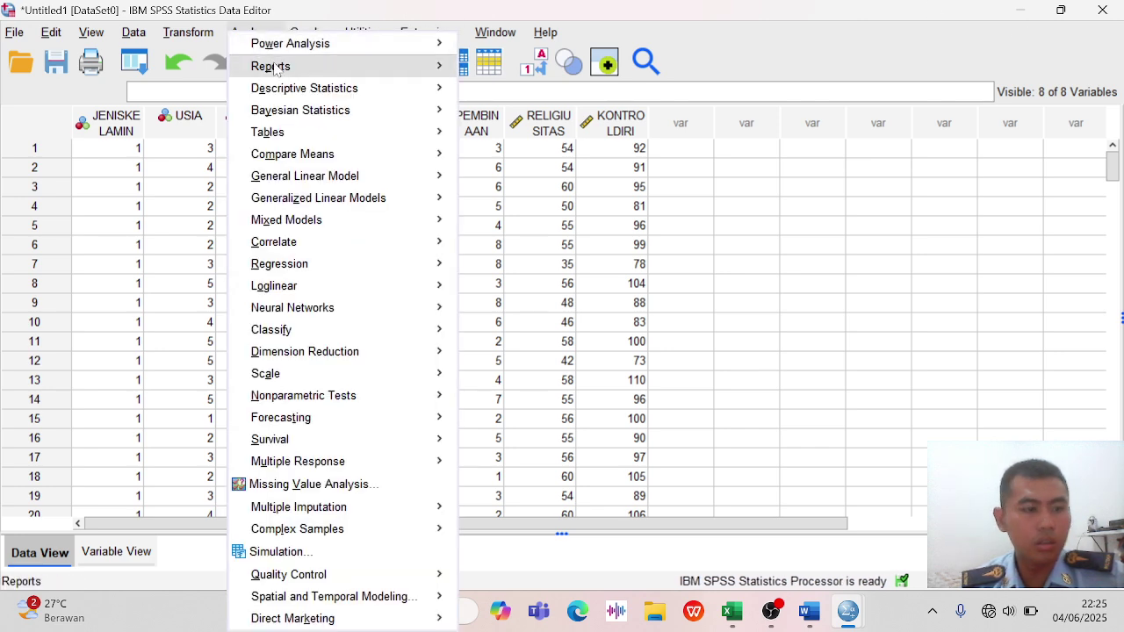
mouse_move(343, 198)
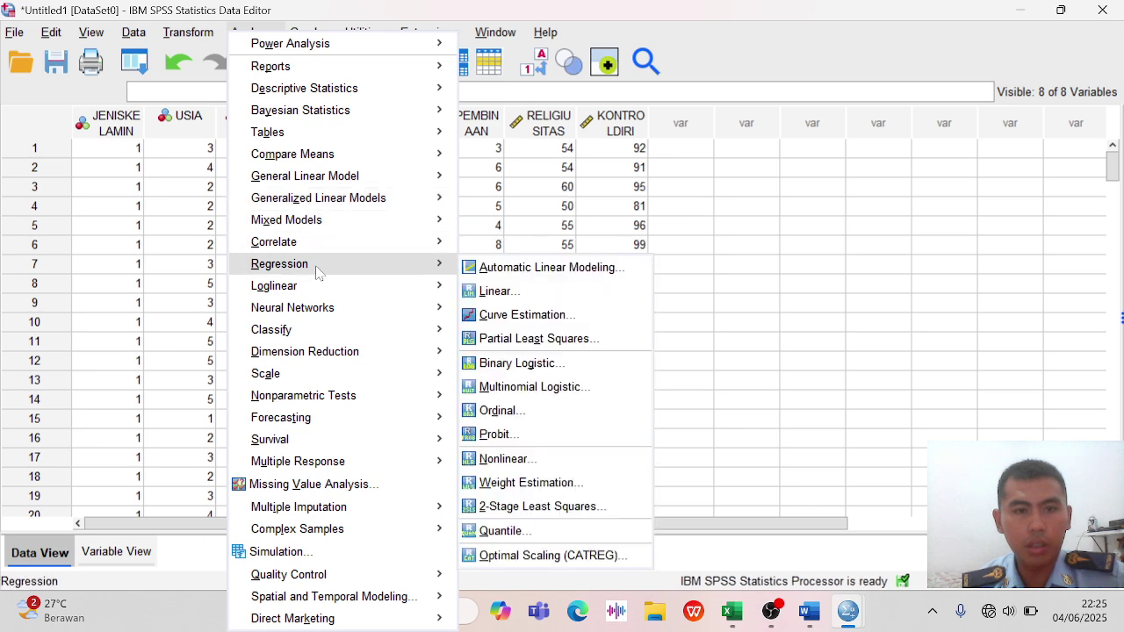
mouse_move(339, 264)
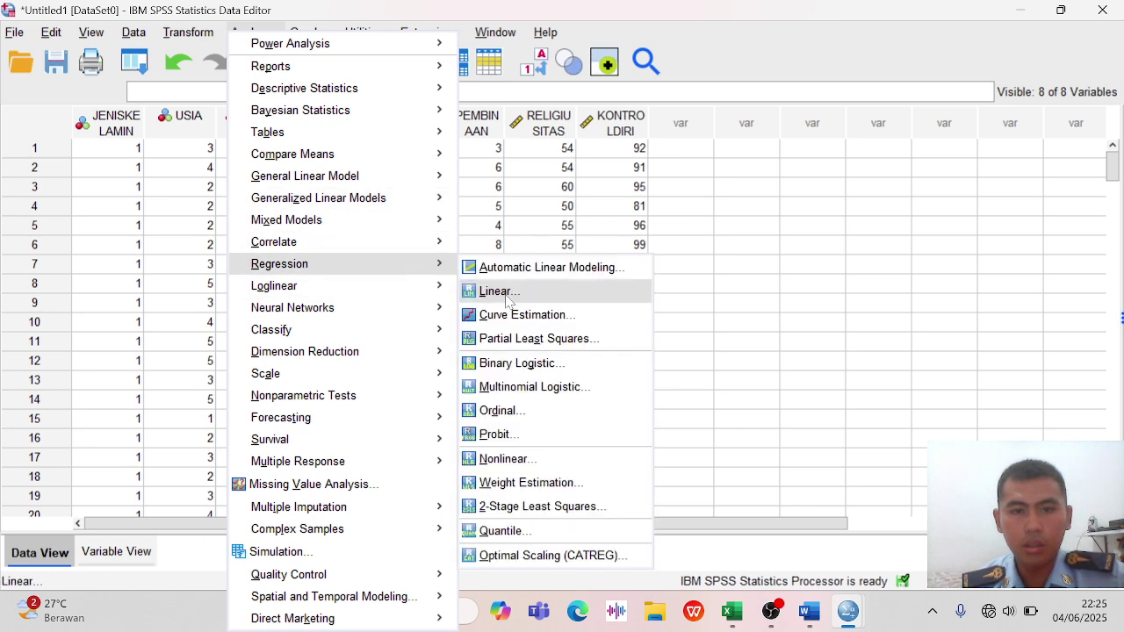
left_click(506, 295)
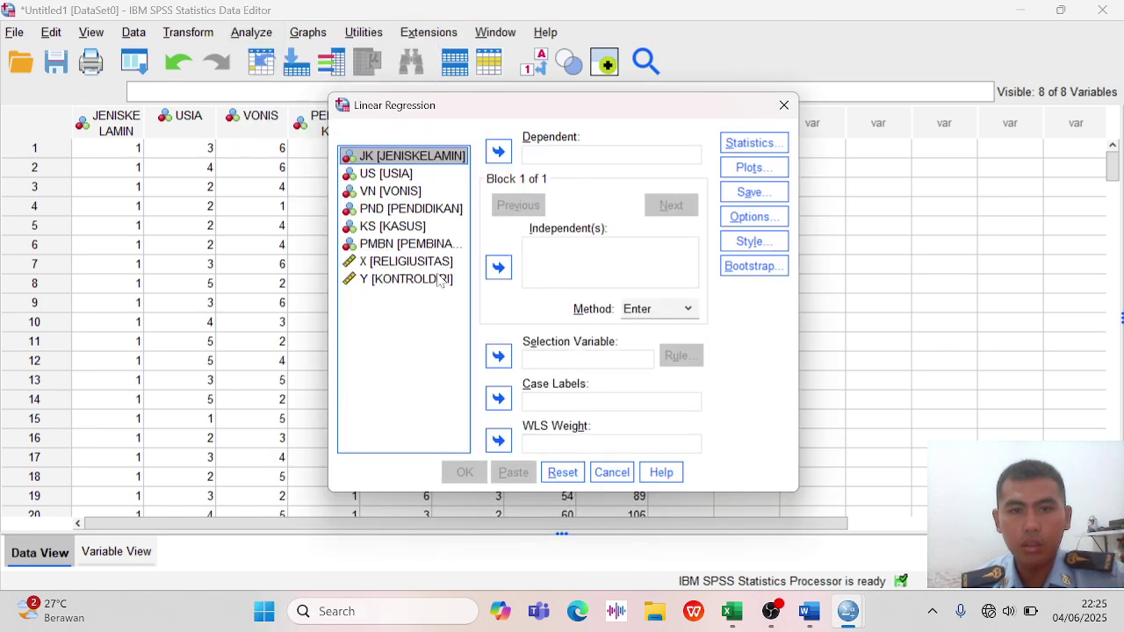
left_click_drag(437, 279, 579, 156)
left_click_drag(439, 268, 562, 256)
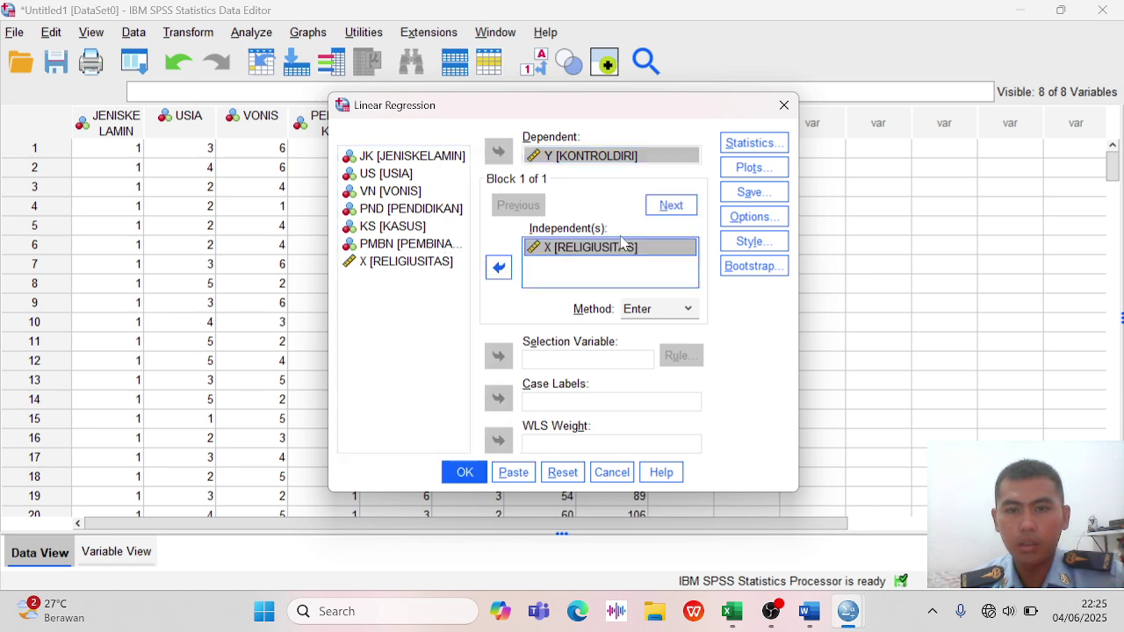
Choose to save the unstandardized residuals as a variable and run the linear regression
left_click(757, 192)
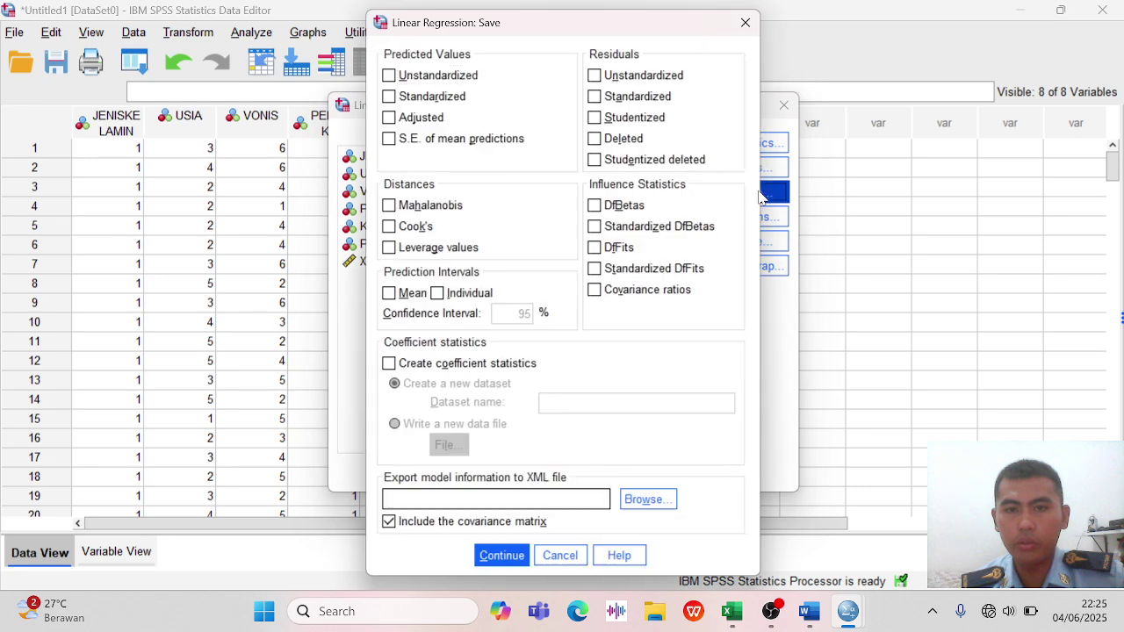
left_click(596, 76)
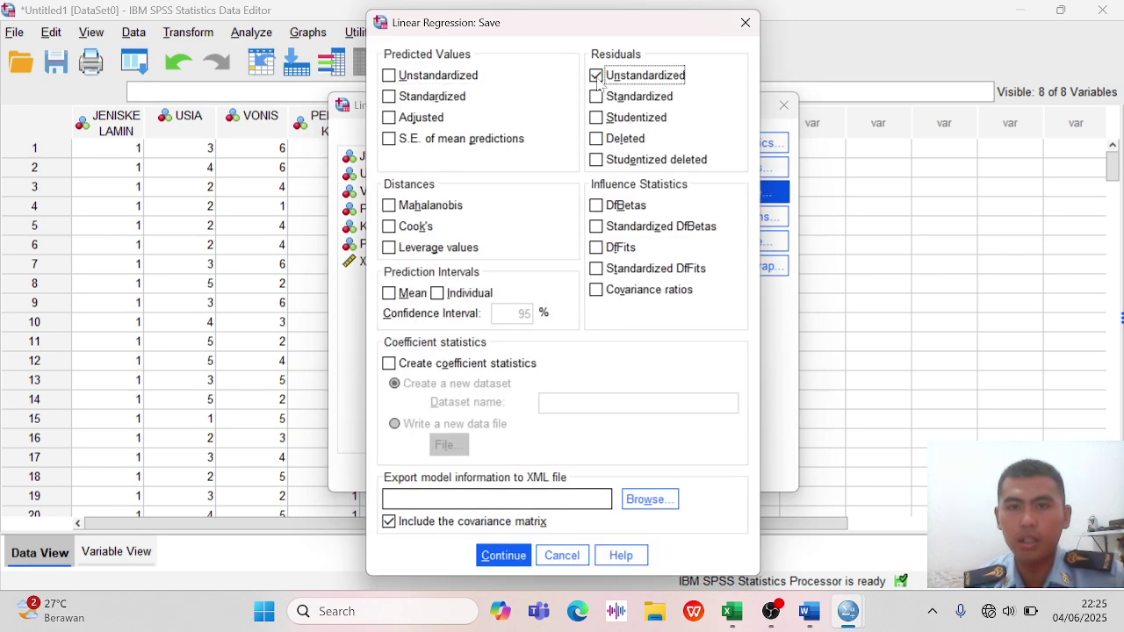
left_click(501, 555)
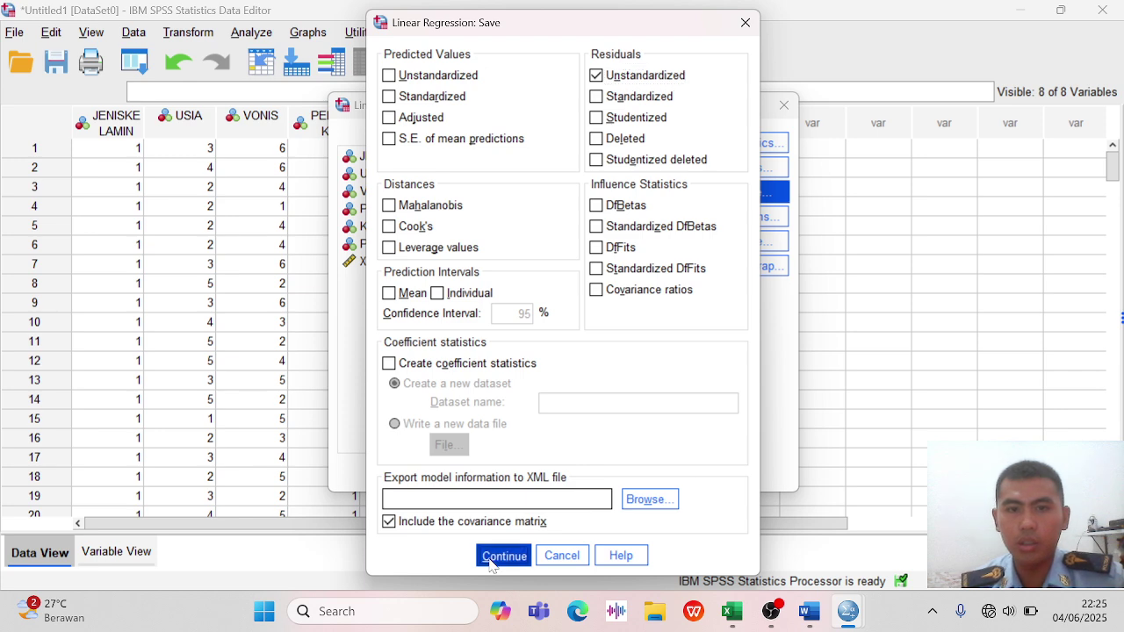
left_click(465, 471)
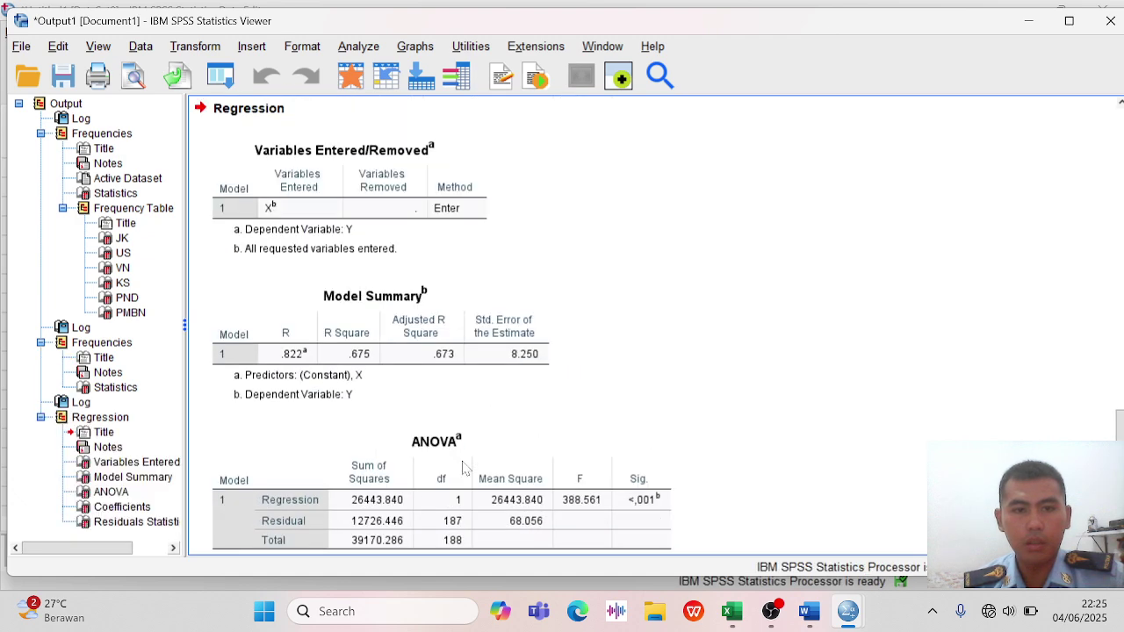
scroll(465, 469, "up", 20)
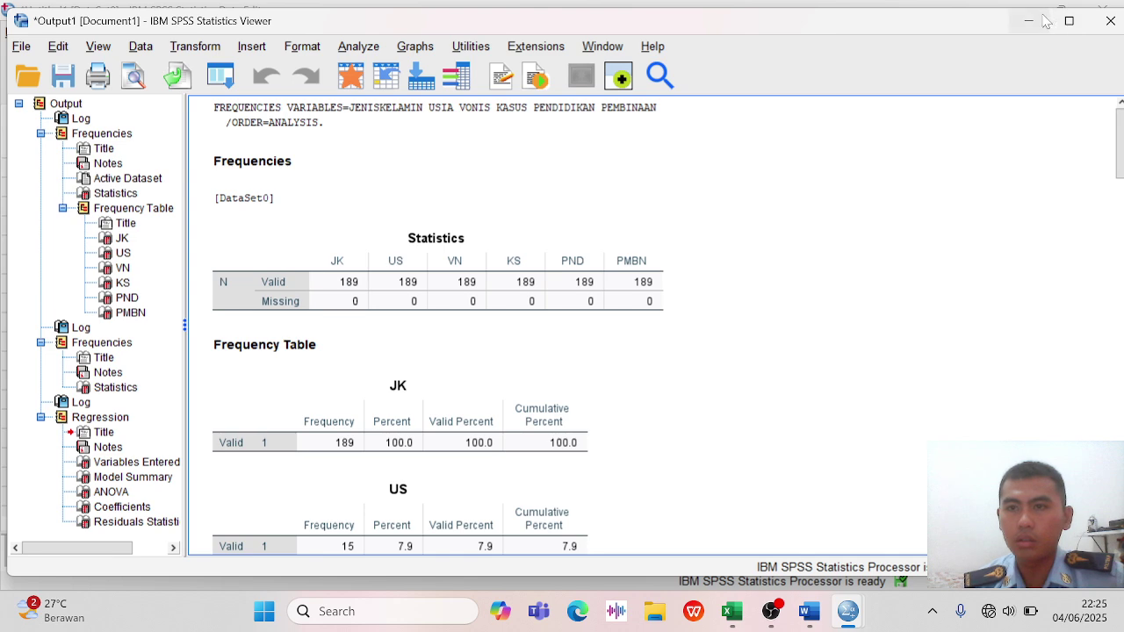
Return to the dataset and run a legacy One-Sample Kolmogorov-Smirnov normality test on the Unstandardized Residual variable
left_click(1028, 19)
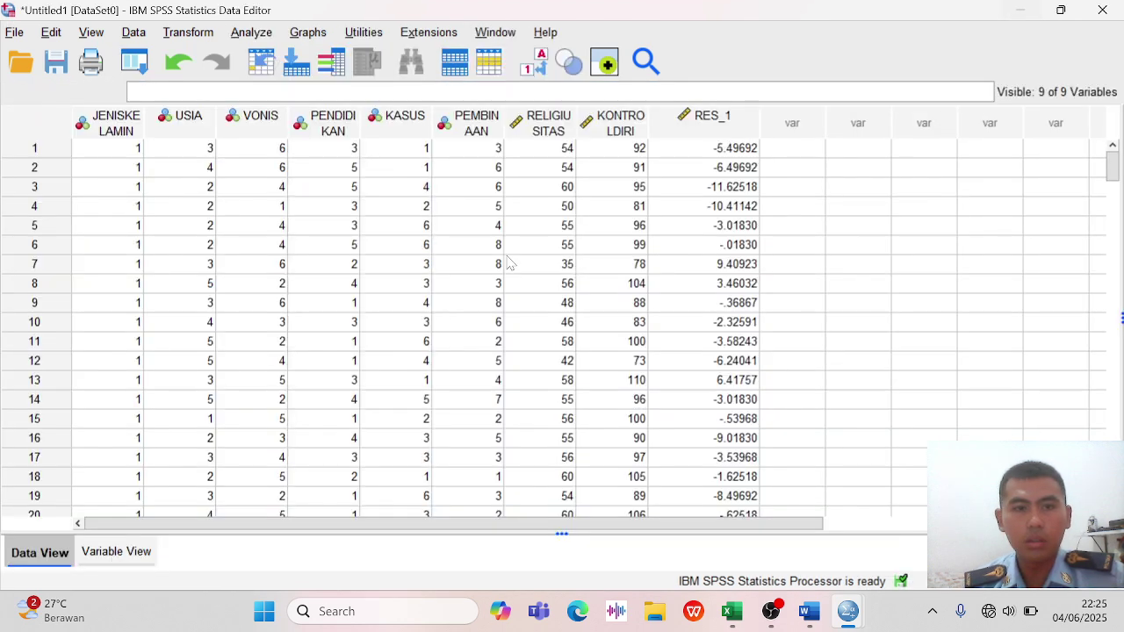
left_click(254, 33)
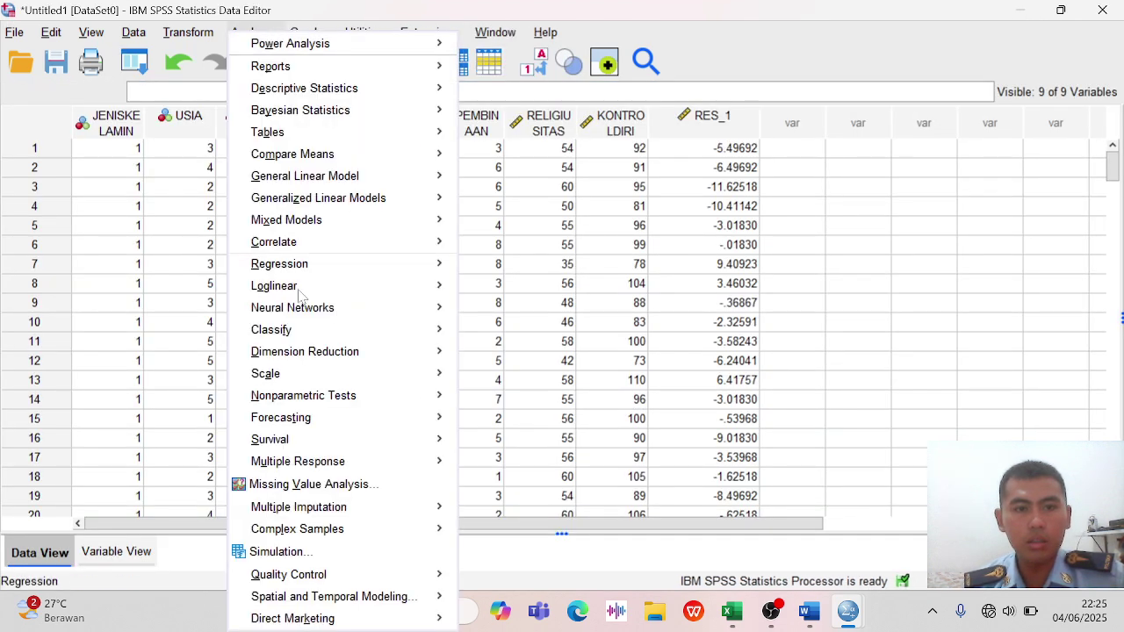
mouse_move(305, 318)
mouse_move(305, 360)
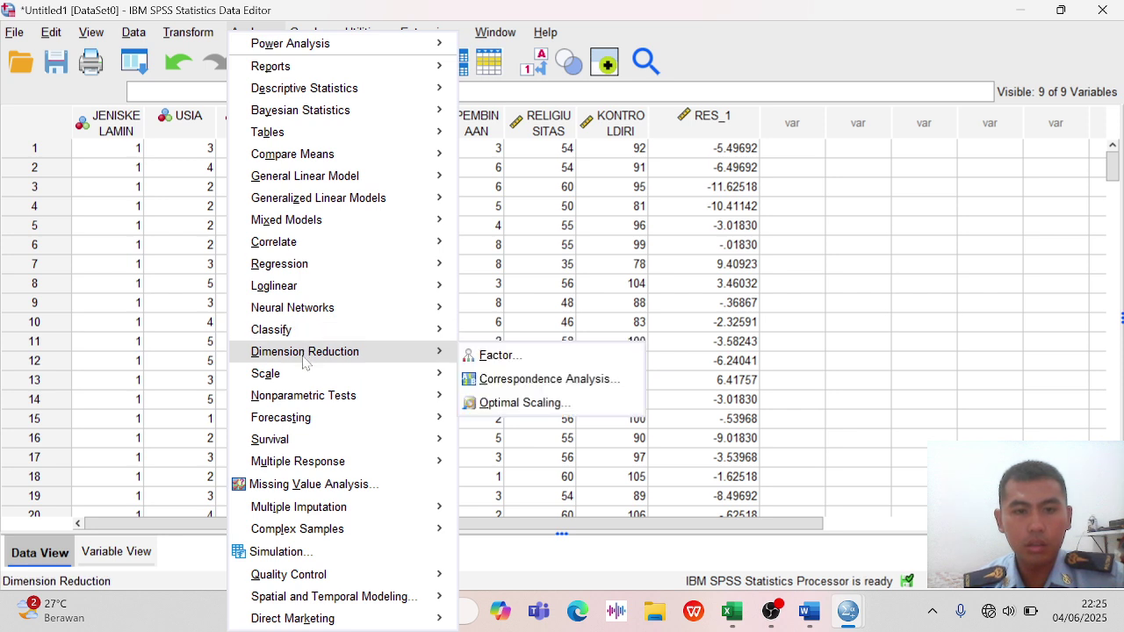
mouse_move(305, 400)
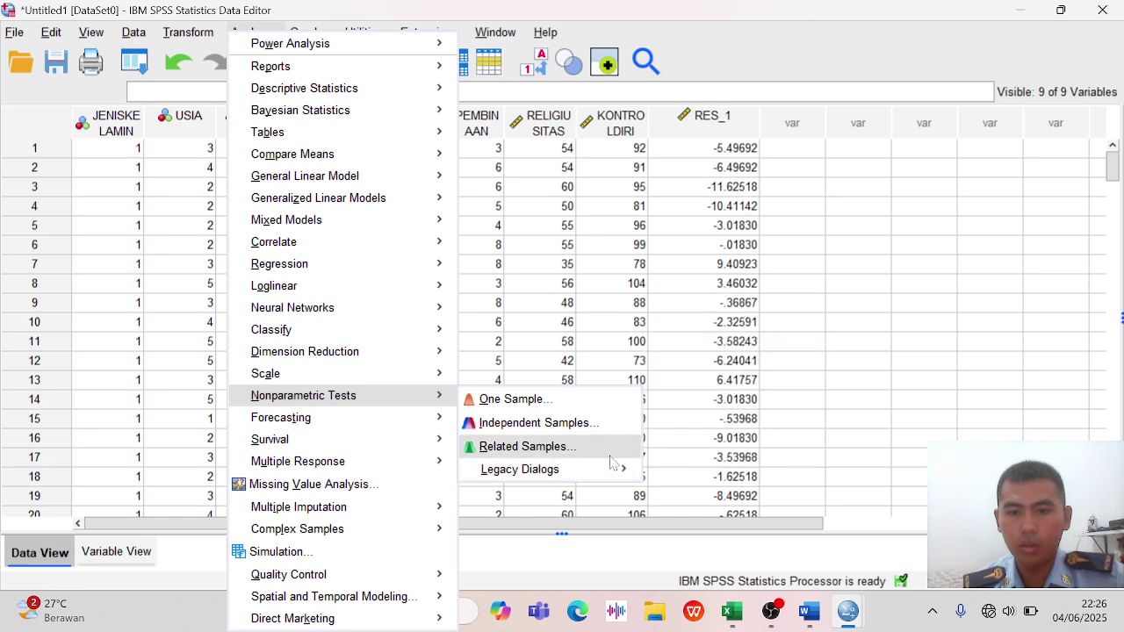
mouse_move(605, 475)
left_click(698, 371)
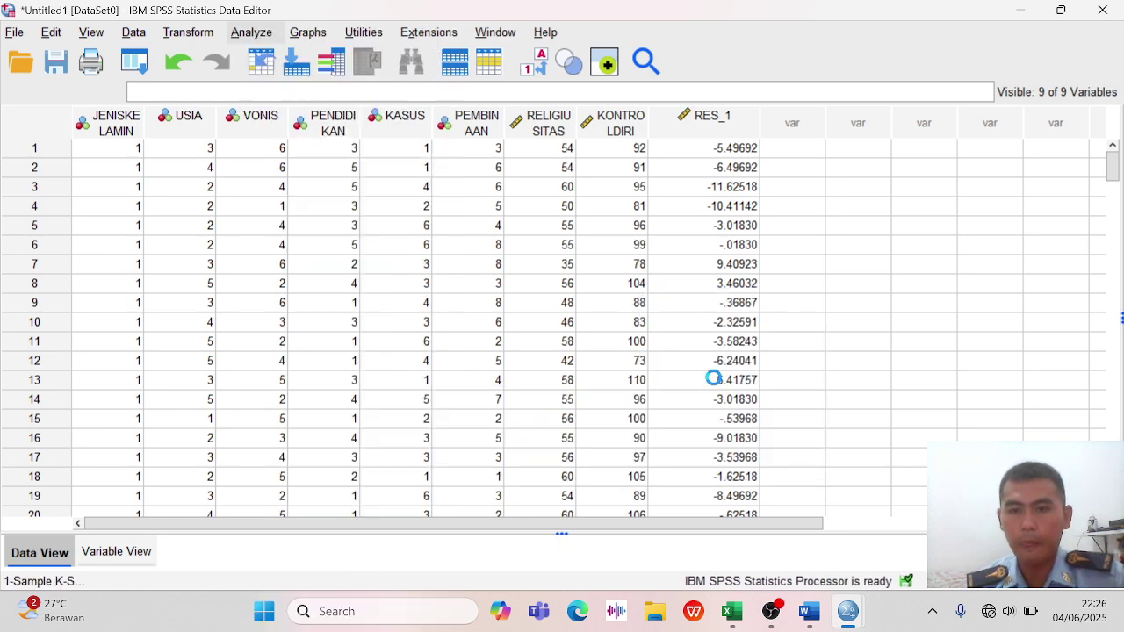
scroll(419, 195, "down", 1)
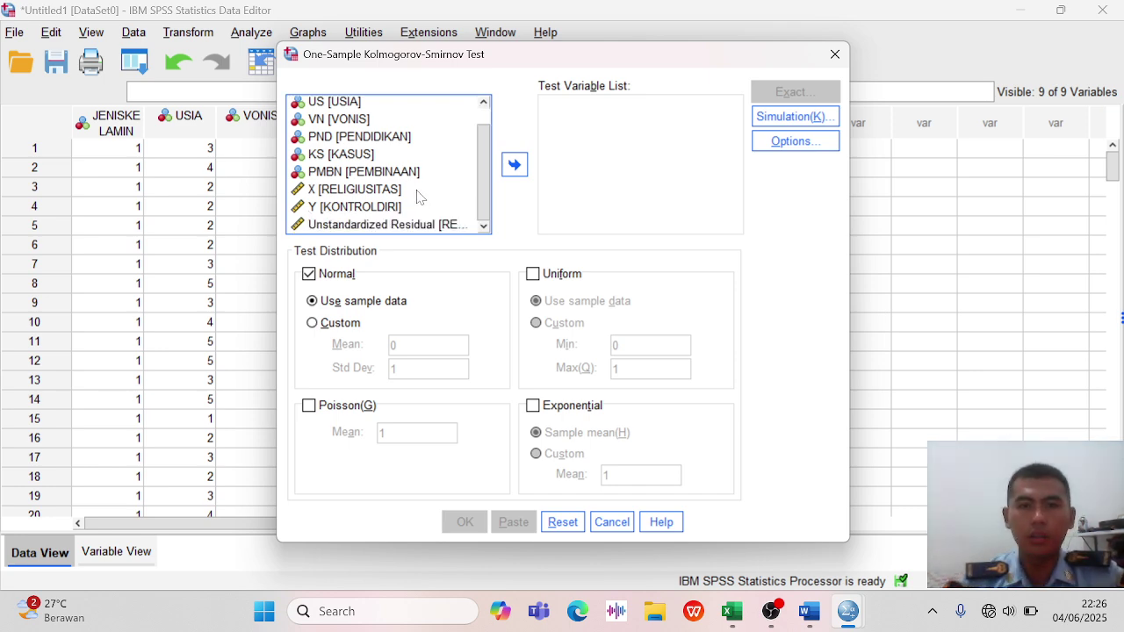
left_click_drag(385, 227, 568, 161)
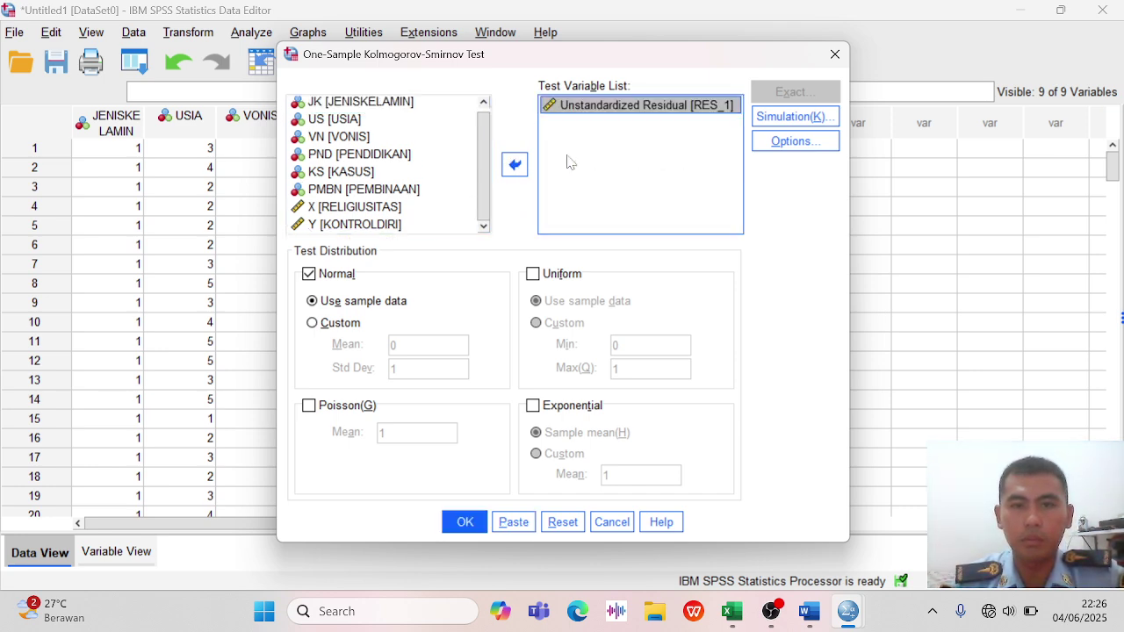
left_click(463, 522)
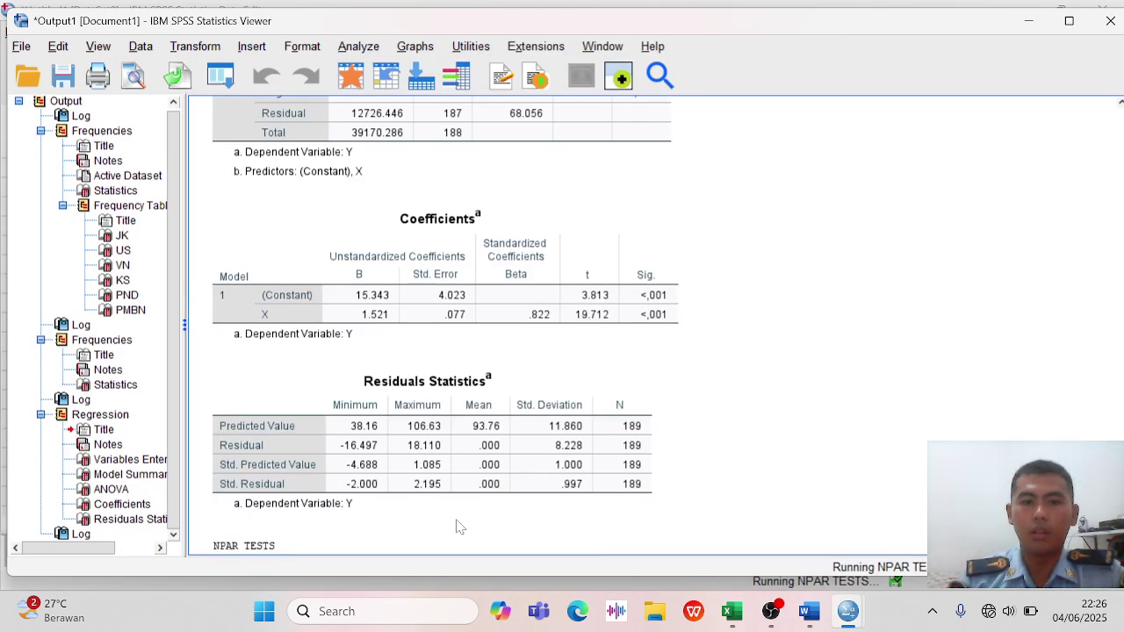
Copy the entire first Frequencies output group and paste it into the blank Word document Document3
scroll(460, 524, "up", 20)
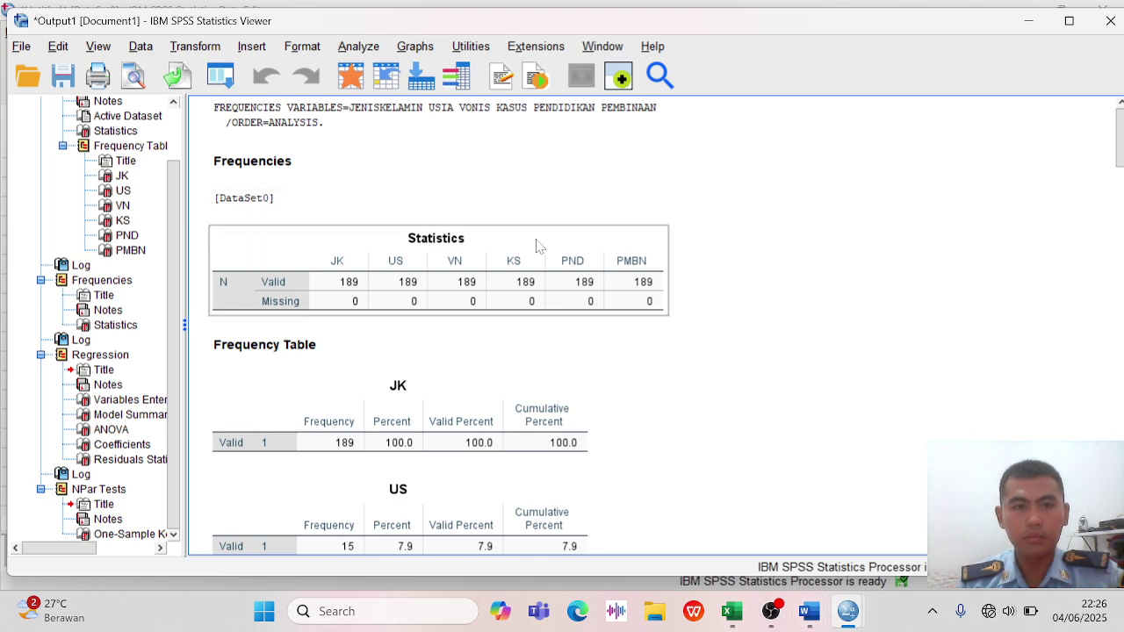
scroll(148, 249, "up", 2)
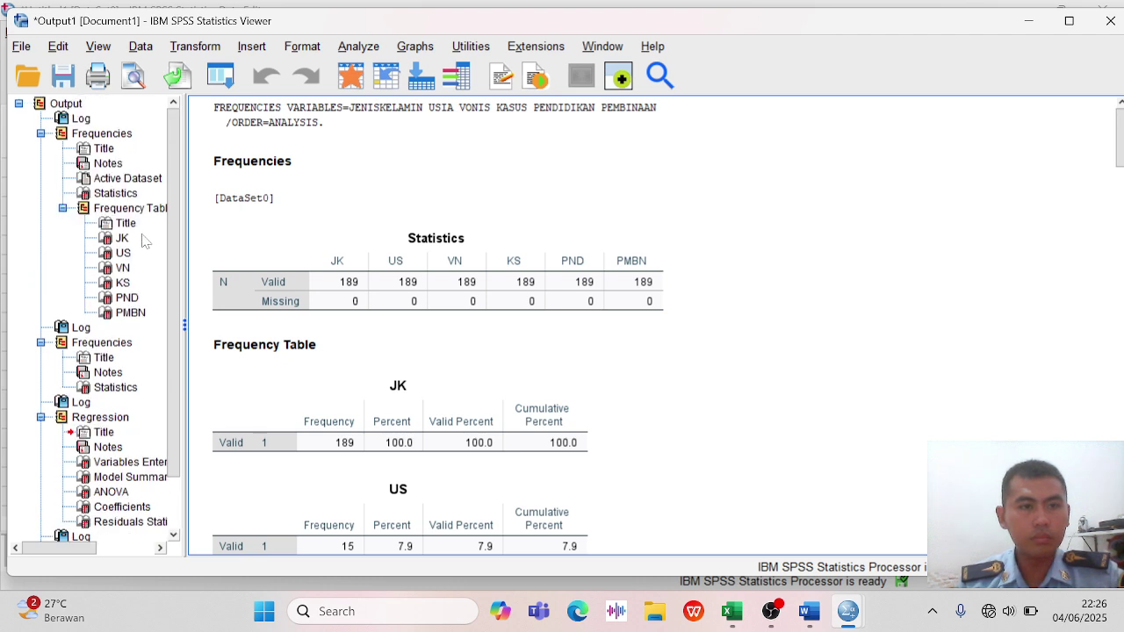
left_click(60, 138)
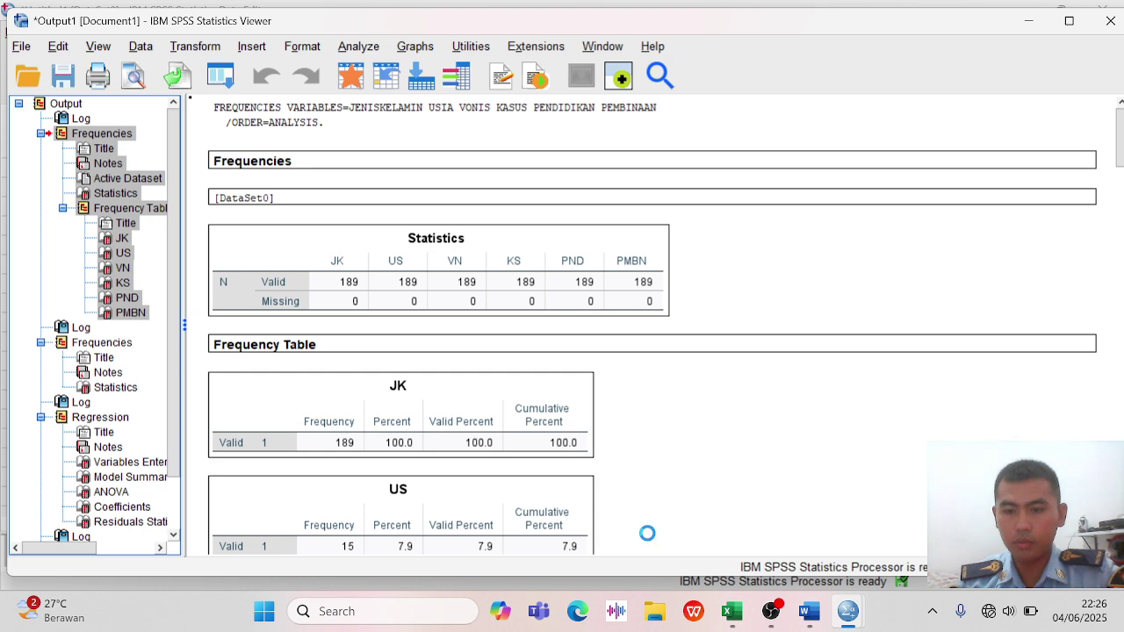
left_click(809, 613)
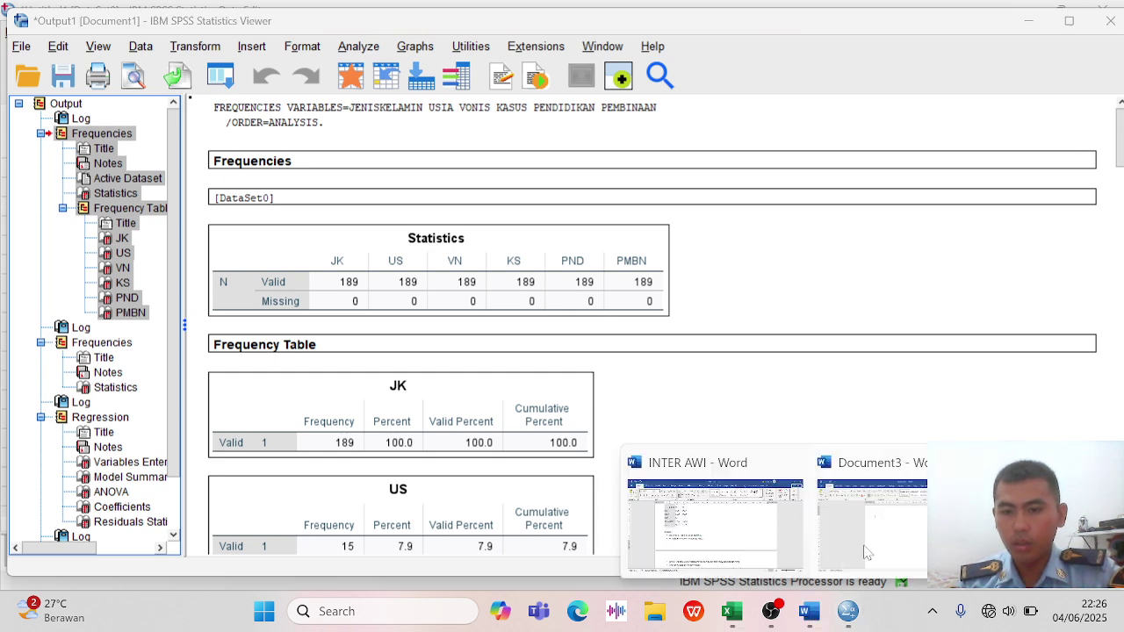
left_click(867, 551)
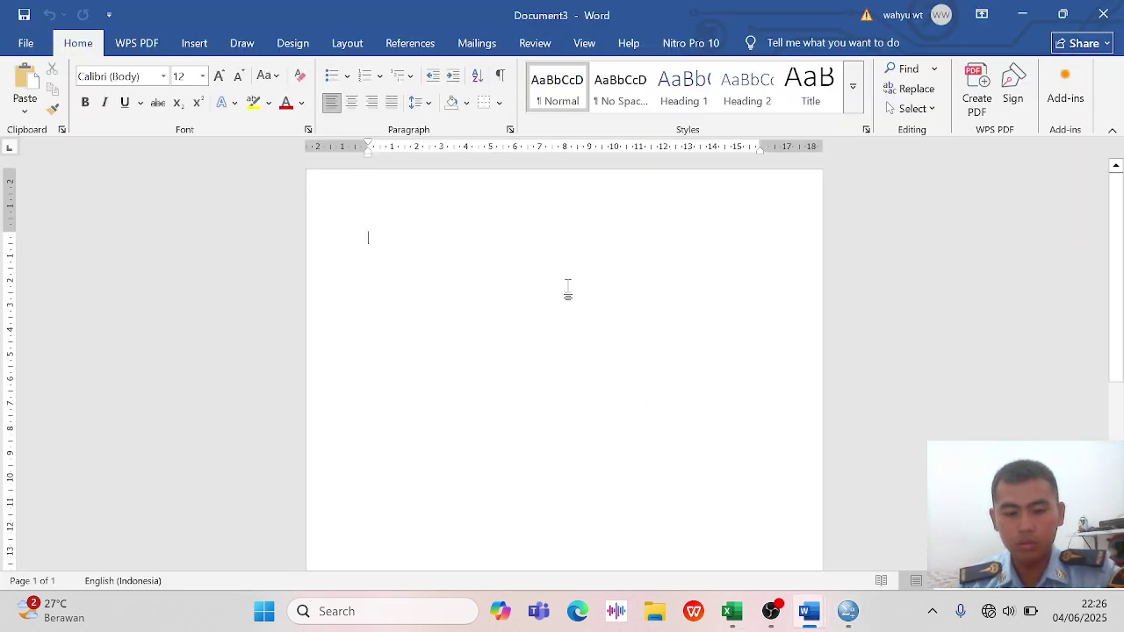
key("ctrl+v")
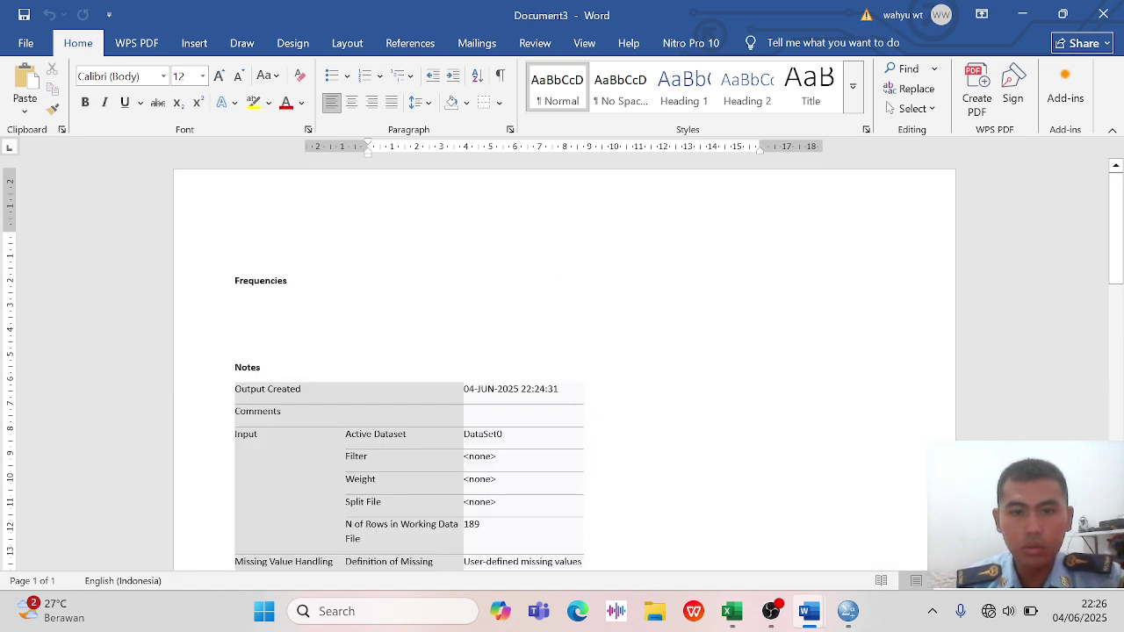
Delete the Notes table below the Frequencies heading at the start of the pasted output
scroll(562, 360, "up", 20)
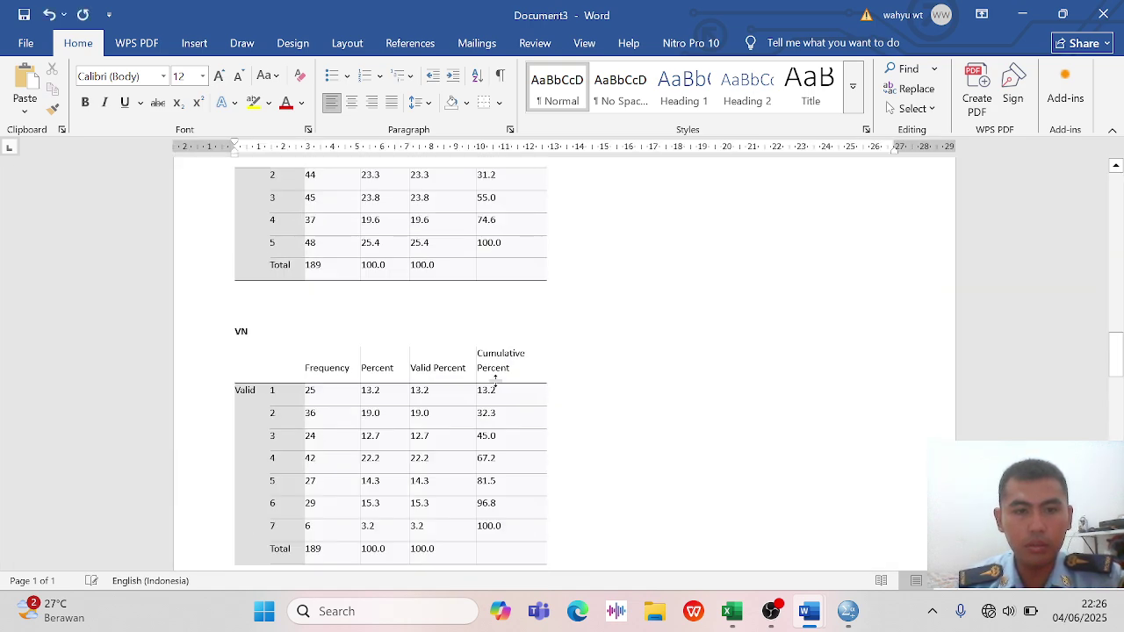
scroll(562, 360, "up", 1)
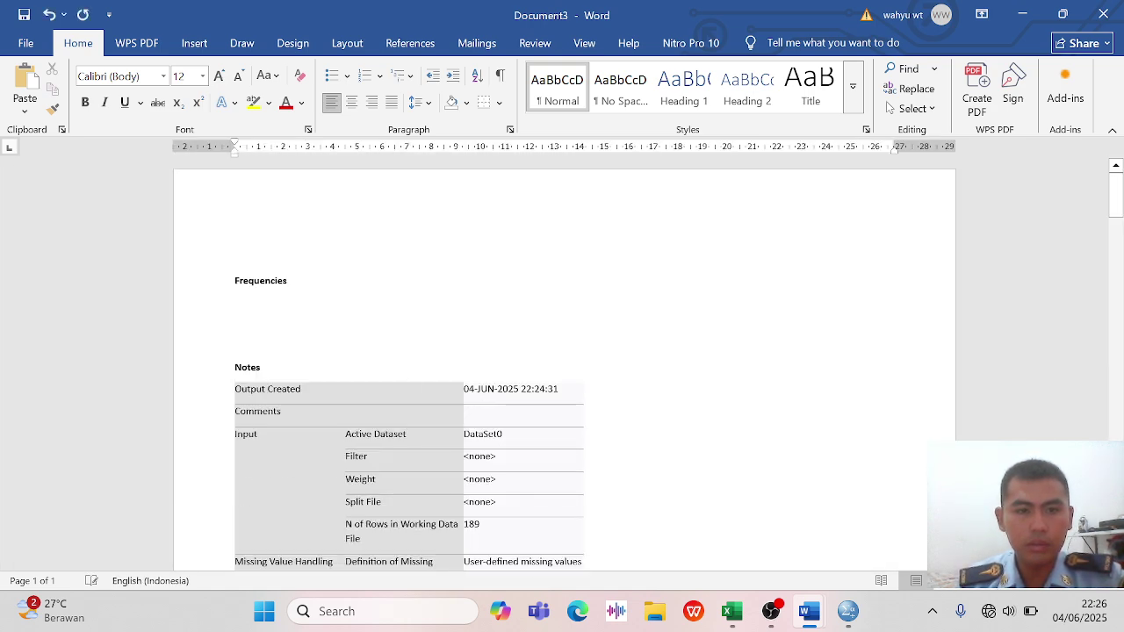
left_click(235, 323)
key("Down")
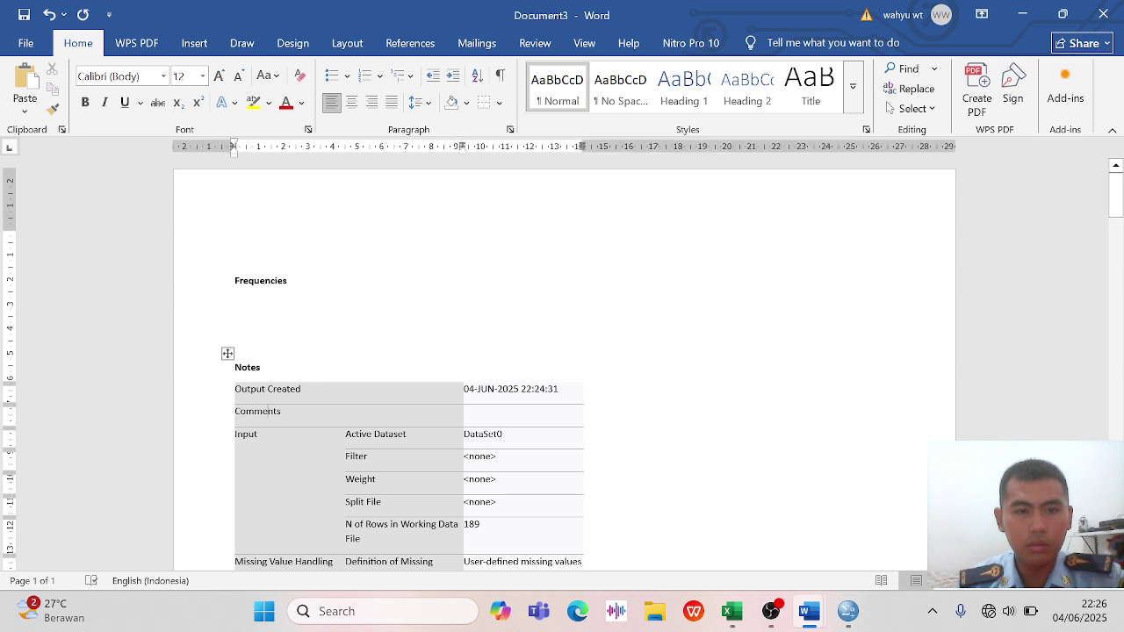
left_click(226, 353)
key("BackSpace")
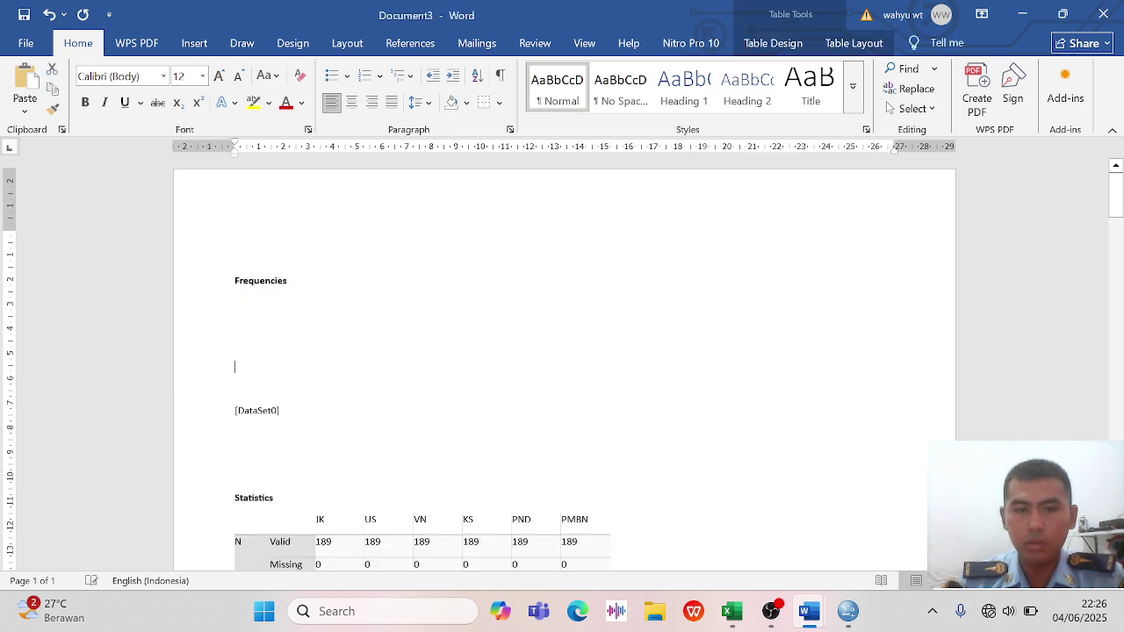
Remove the Frequencies heading and the surplus blank lines above the [DataSet0] line
key("BackSpace")
key("BackSpace")
key("BackSpace")
key("BackSpace")
key("BackSpace")
key("BackSpace")
key("BackSpace")
key("BackSpace")
key("BackSpace")
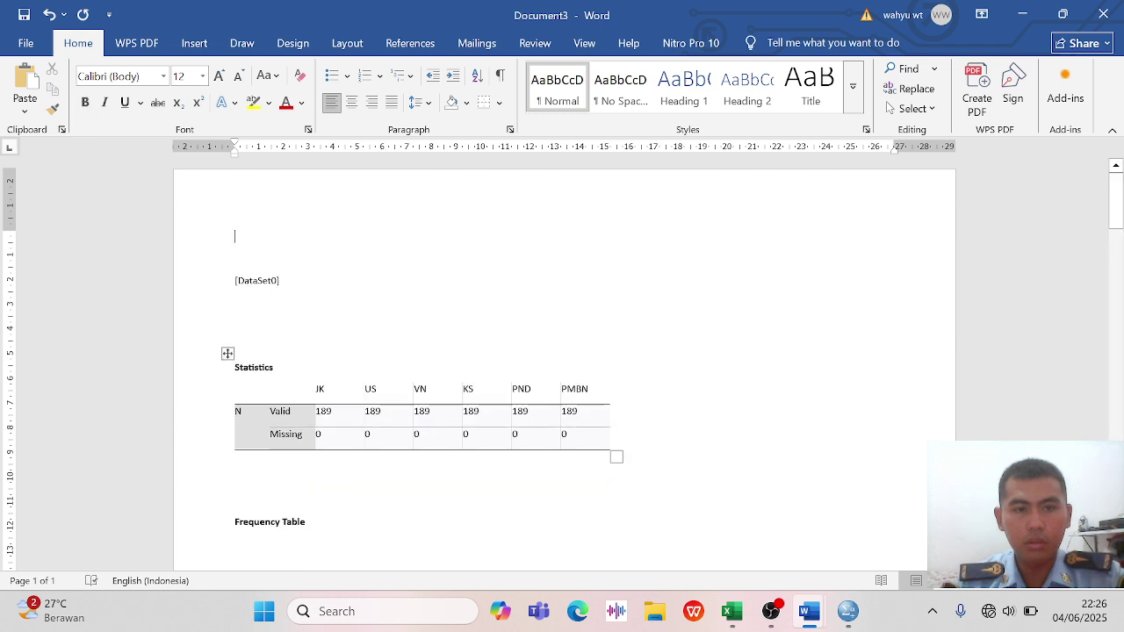
Delete the JK–PMBN Statistics table, the [DataSet0] line and the surplus blank lines above the Frequency Table heading
left_click(228, 352)
key("BackSpace")
key("BackSpace")
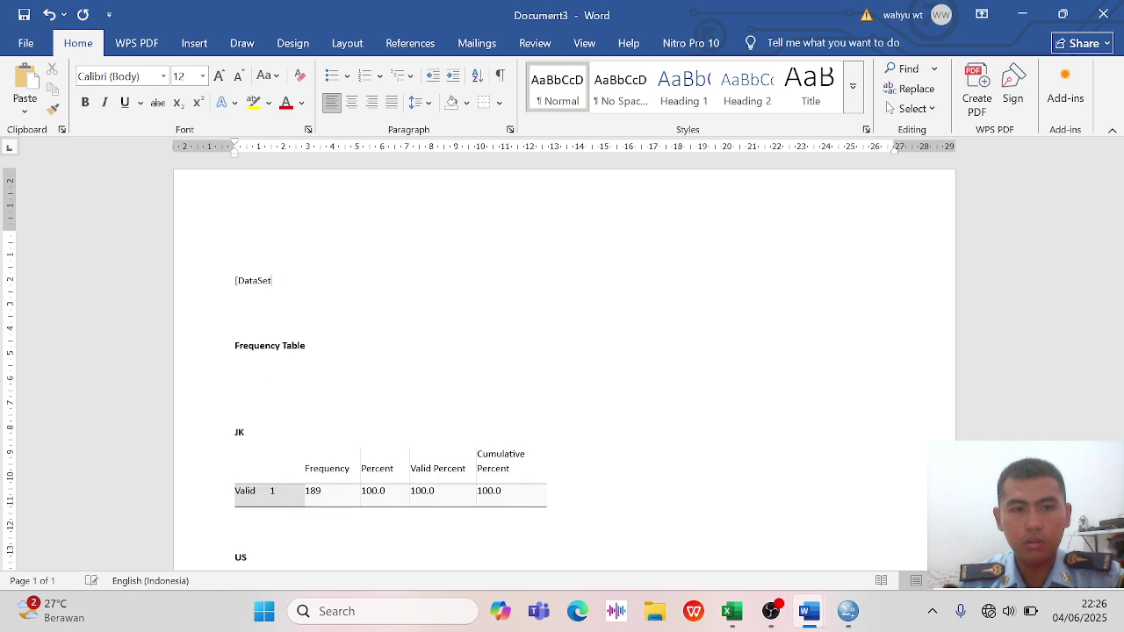
key("BackSpace")
key("BackSpace")
key("BackSpace")
key("BackSpace")
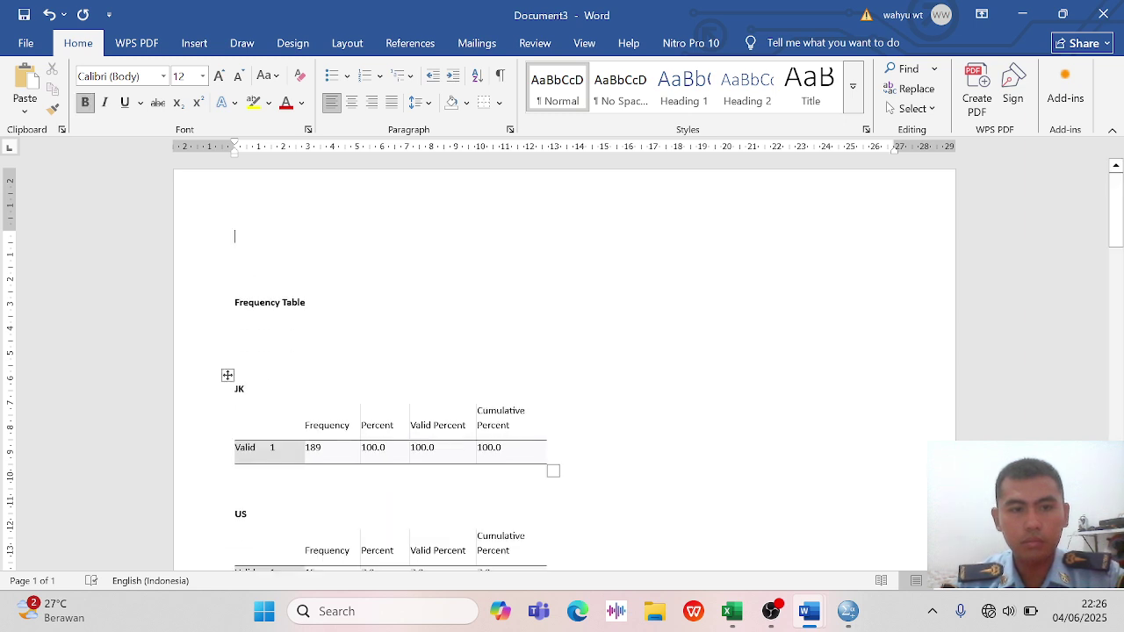
key("BackSpace")
key("Delete")
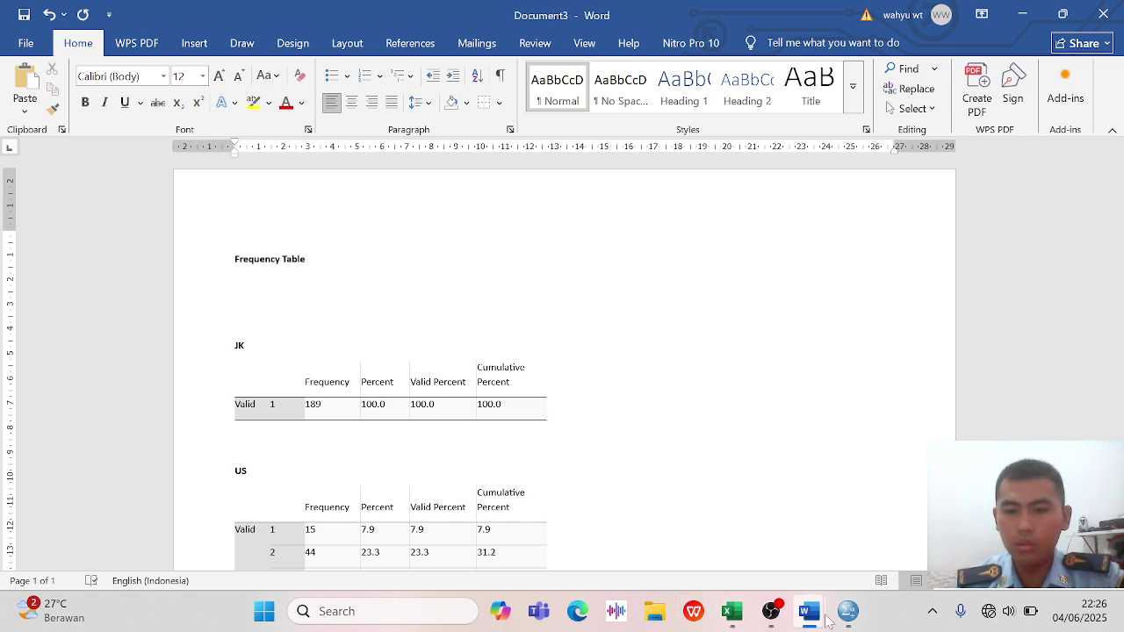
Switch to the SPSS output and copy the X and Y Statistics table from the second Frequencies group
mouse_move(866, 613)
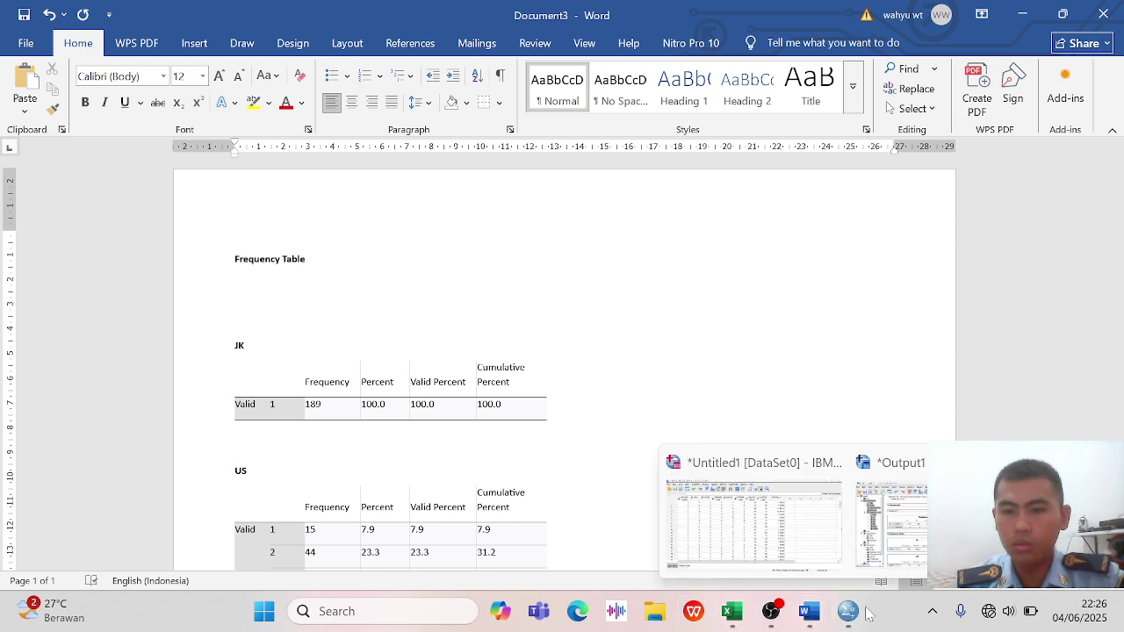
left_click(924, 555)
scroll(753, 443, "down", 5)
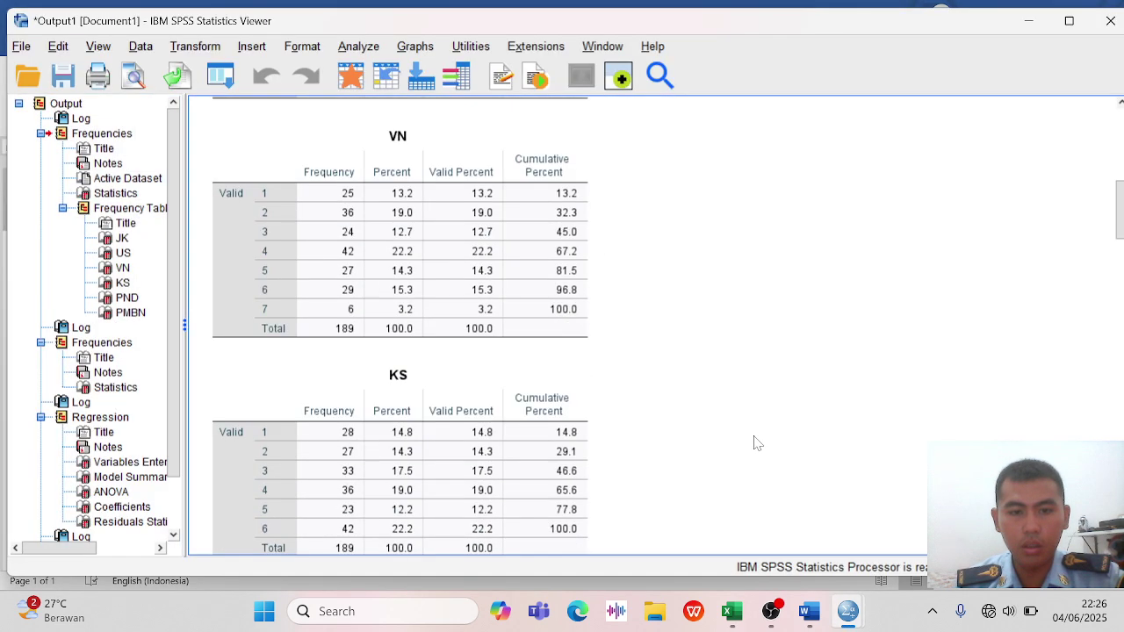
scroll(754, 443, "down", 10)
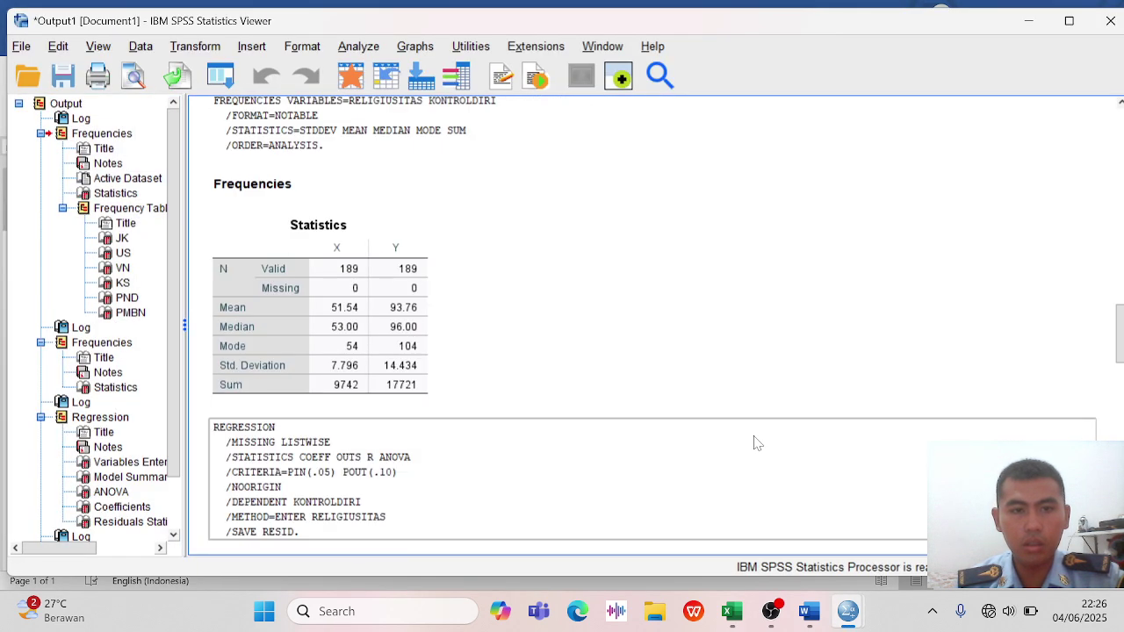
left_click(411, 350)
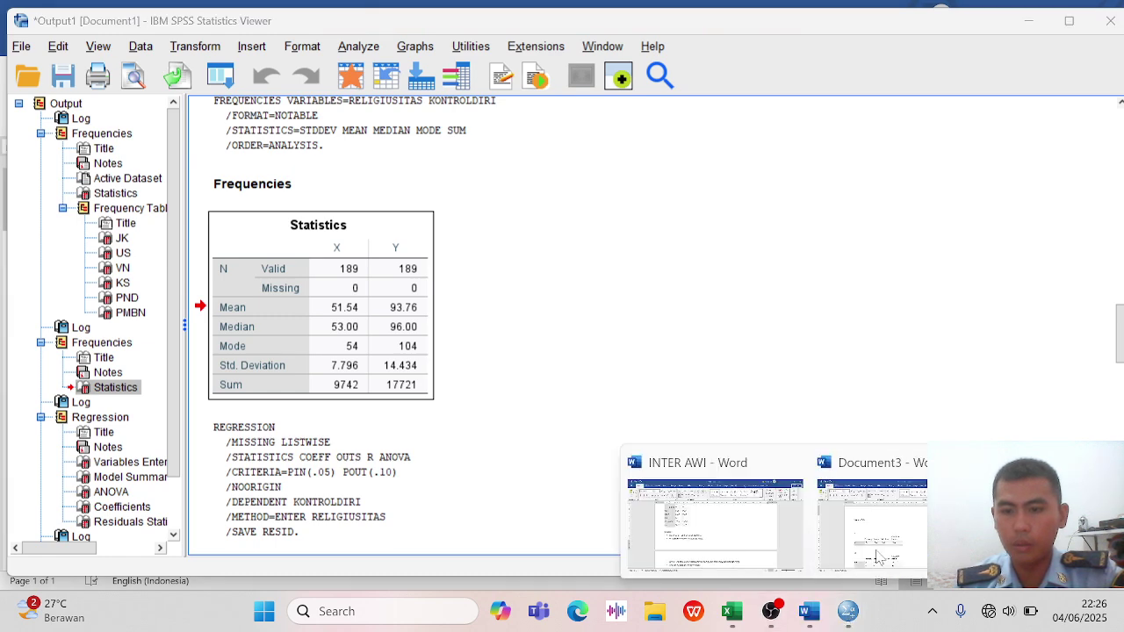
Switch to Document3 in Word and paste the X and Y Statistics table below the last frequency table
left_click(878, 558)
scroll(647, 396, "down", 10)
scroll(633, 393, "down", 8)
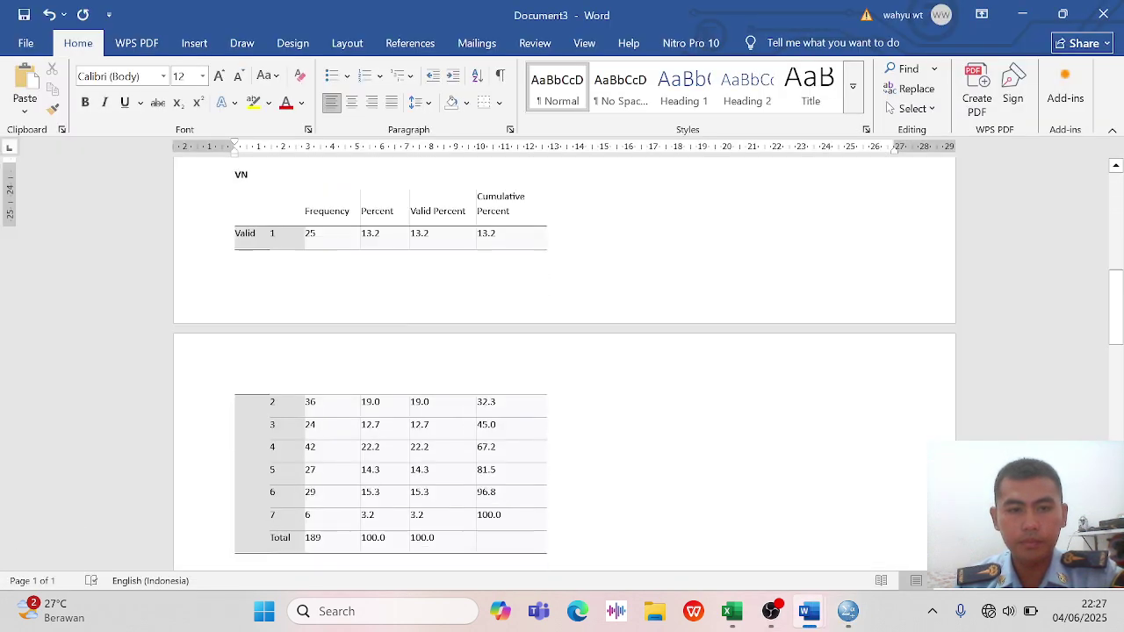
left_click(637, 393)
key("Return")
key("Return")
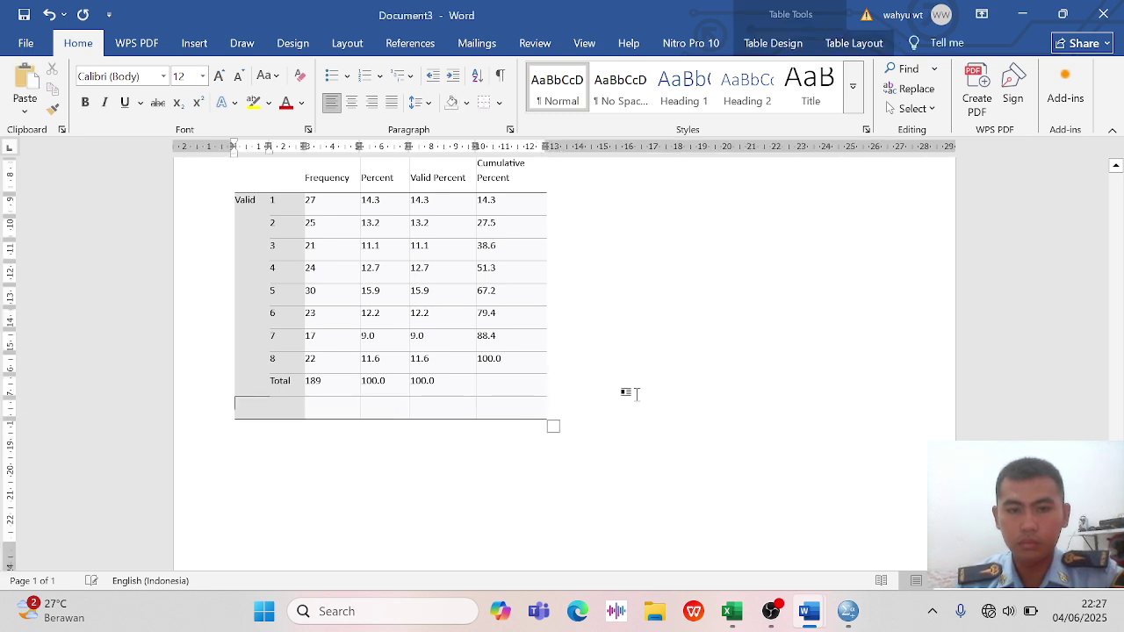
key("BackSpace")
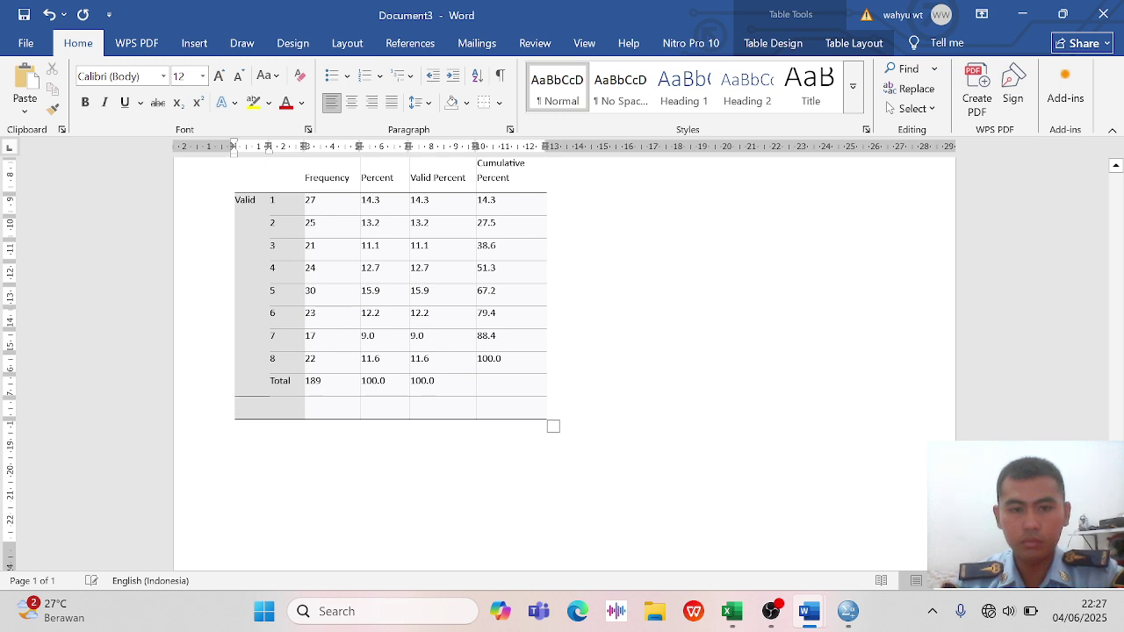
left_click(235, 444)
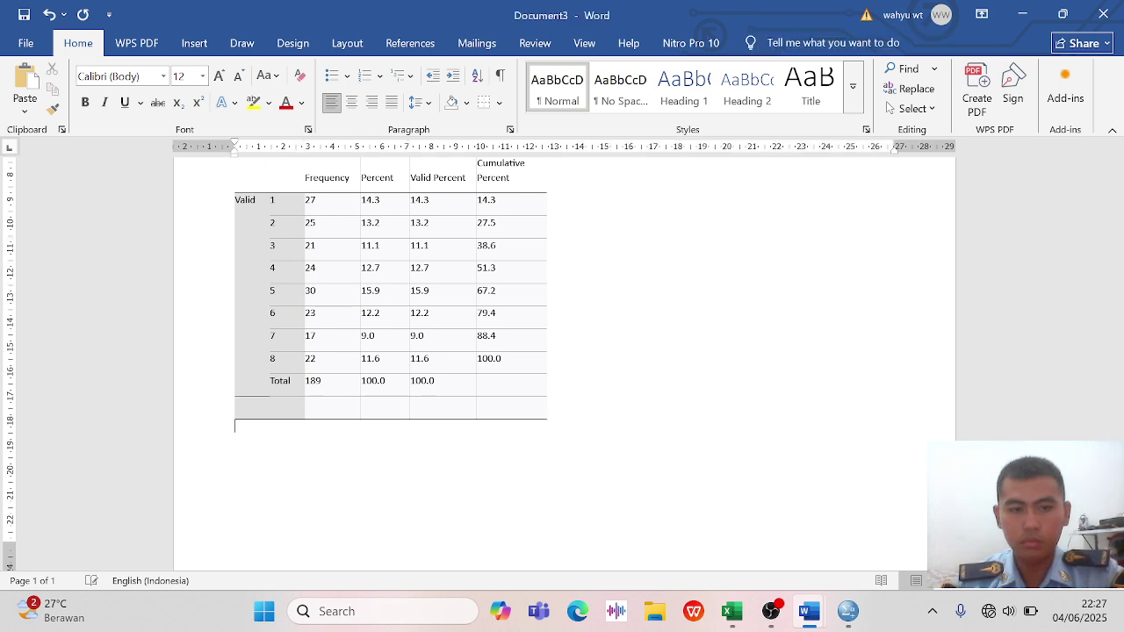
key("ctrl+v")
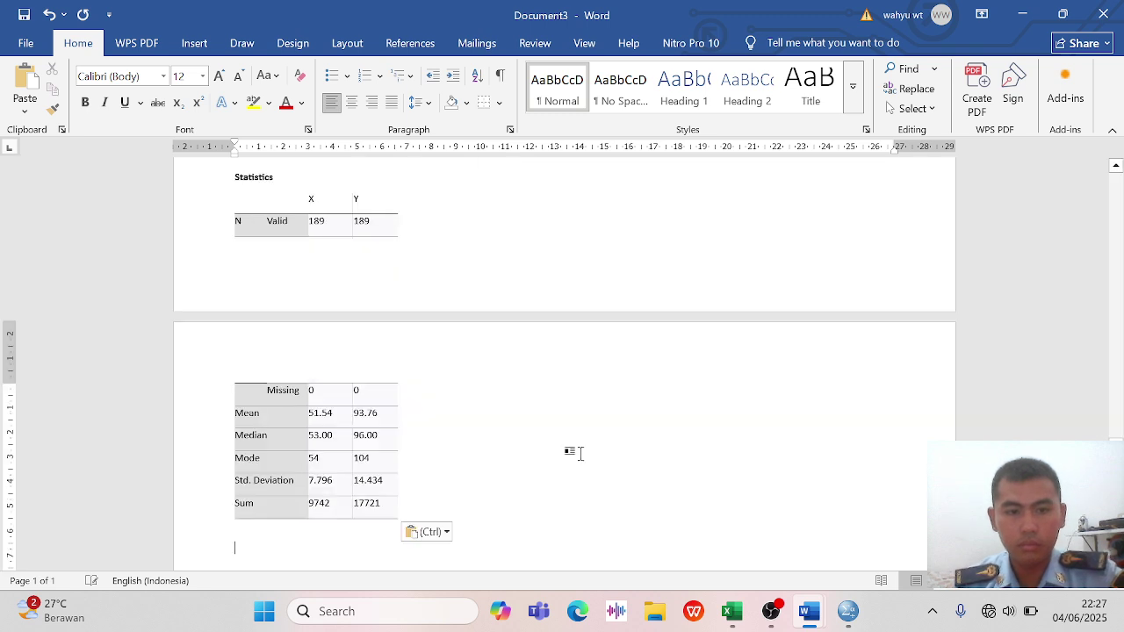
Insert blank lines above the pasted X and Y Statistics table to push it onto the next page
scroll(577, 452, "up", 2)
key("Return")
key("Return")
key("Return")
key("Return")
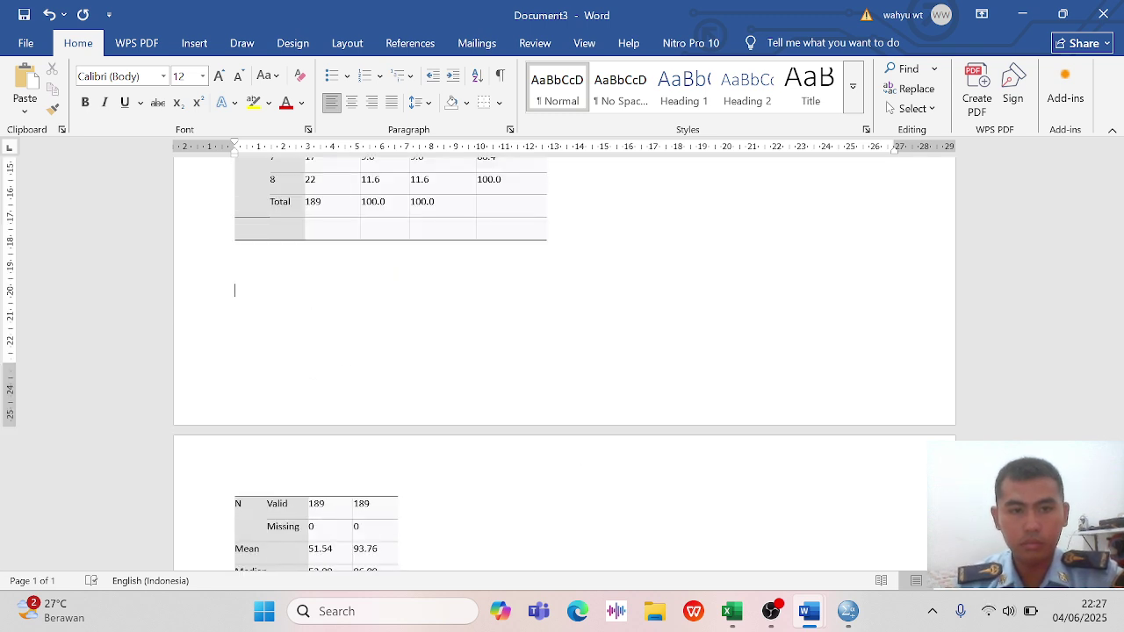
scroll(427, 336, "down", 8)
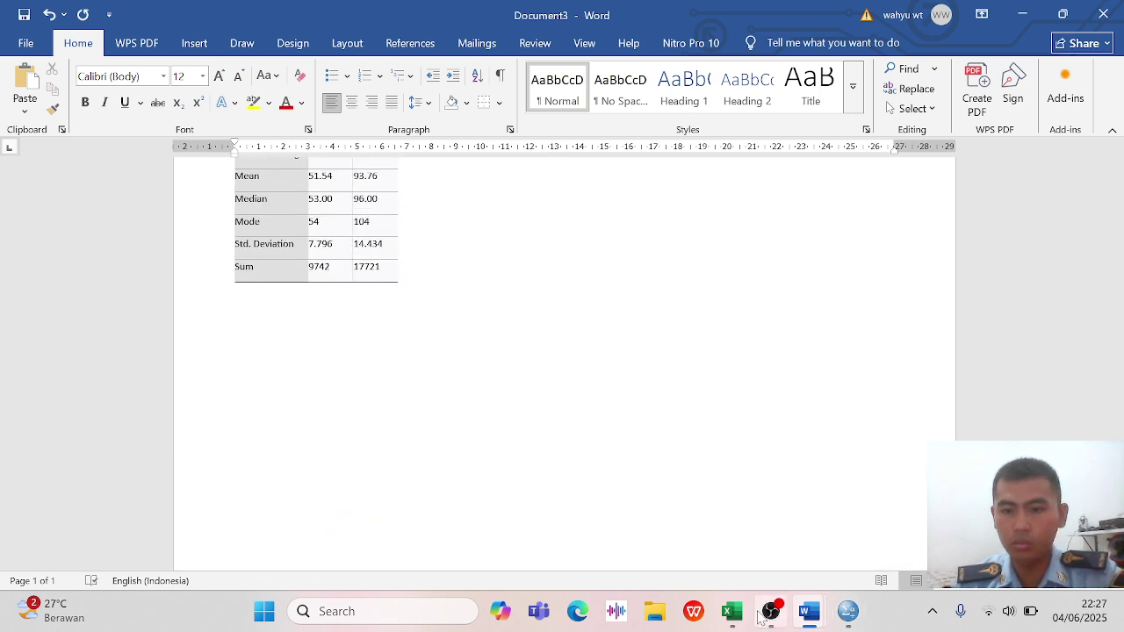
Capture the Model Summary table from the SPSS Regression output as a screen snip and paste it below the Statistics table in Document3
left_click(861, 622)
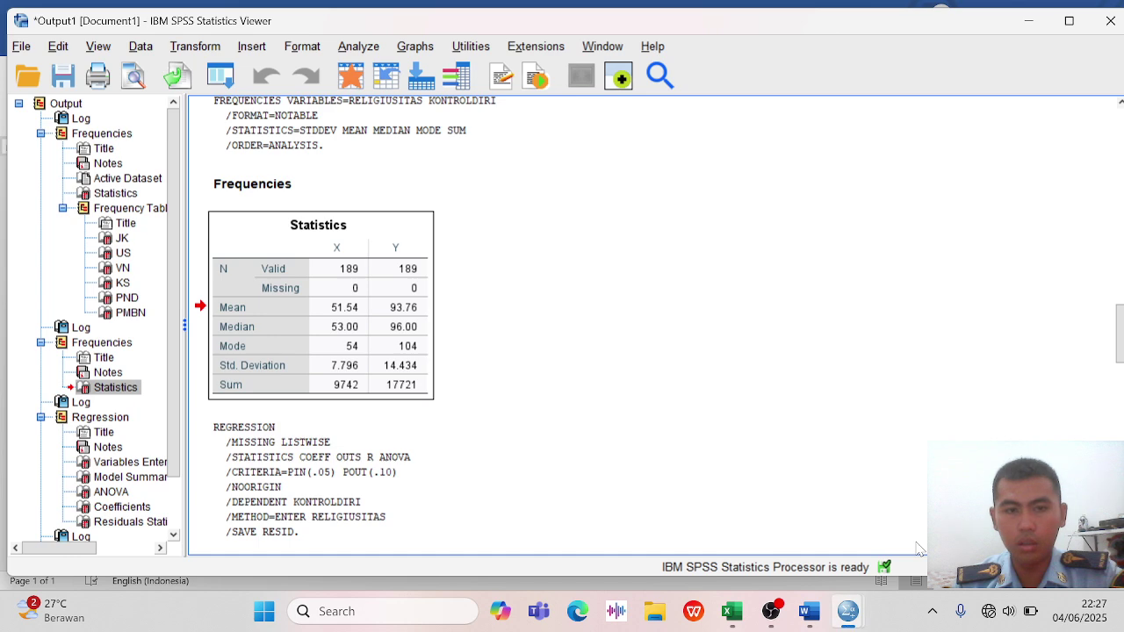
scroll(643, 472, "down", 10)
scroll(643, 474, "up", 5)
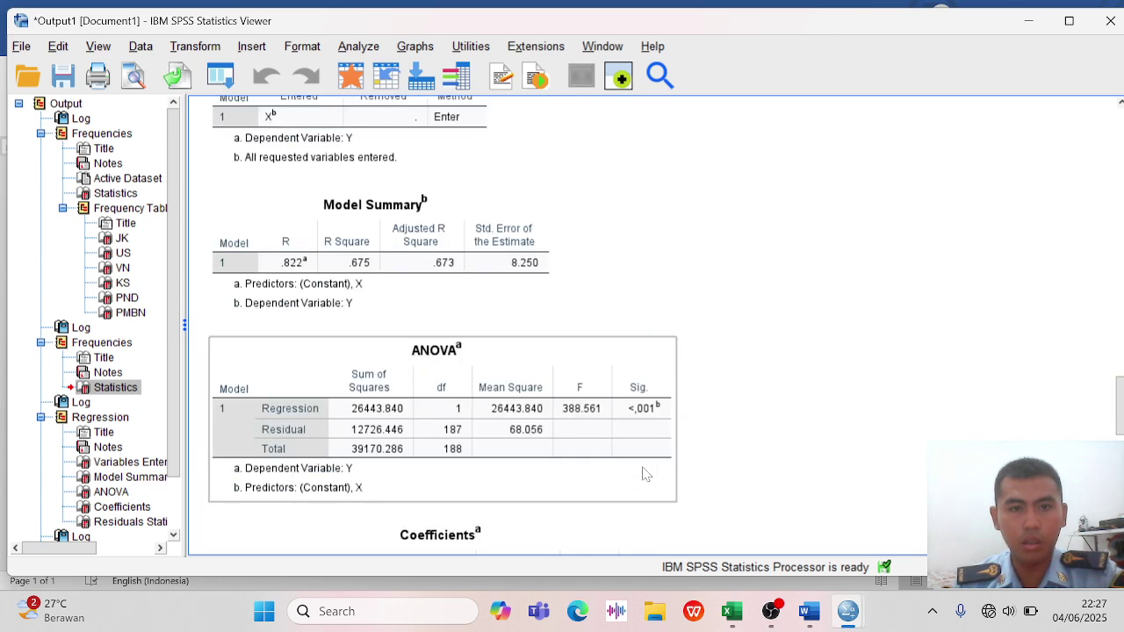
scroll(645, 474, "down", 2)
scroll(644, 474, "up", 4)
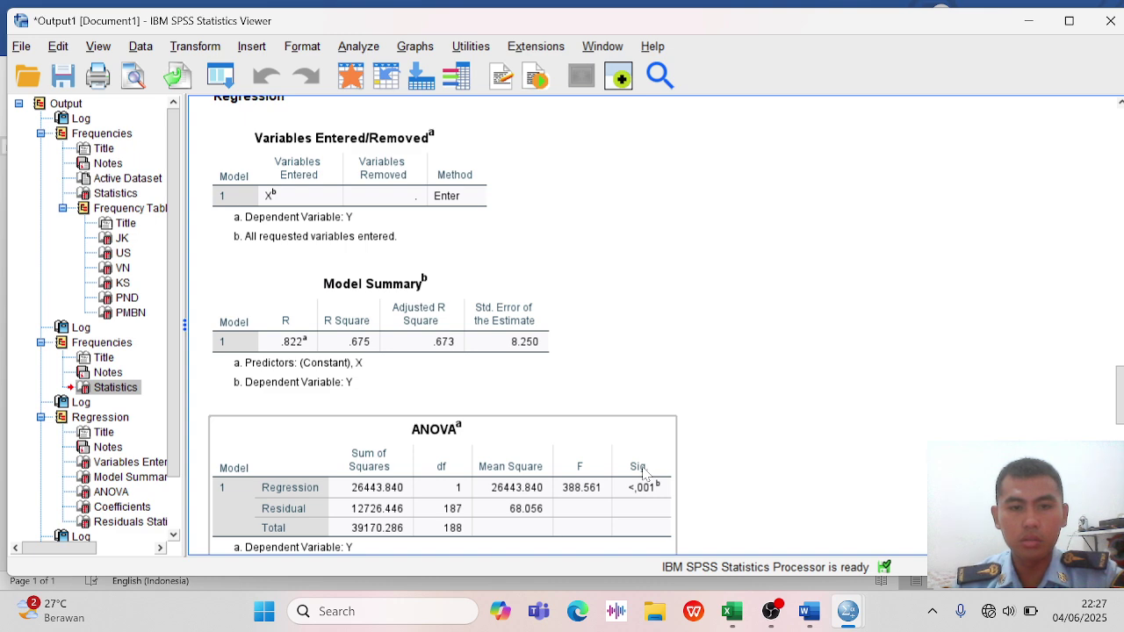
scroll(644, 471, "down", 2)
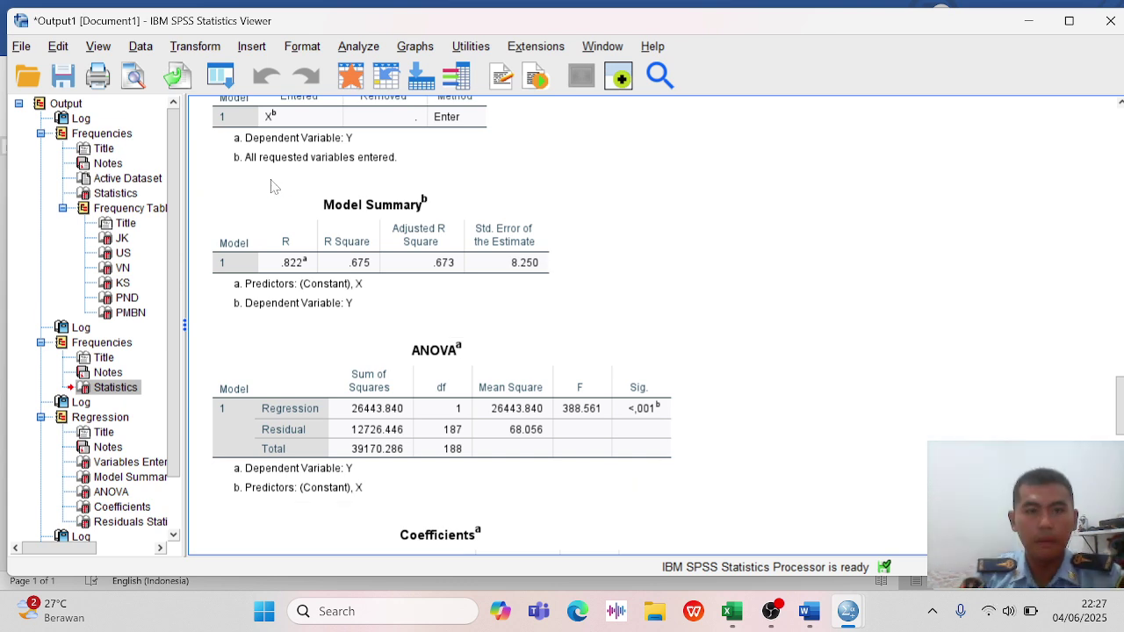
key("super+shift+s")
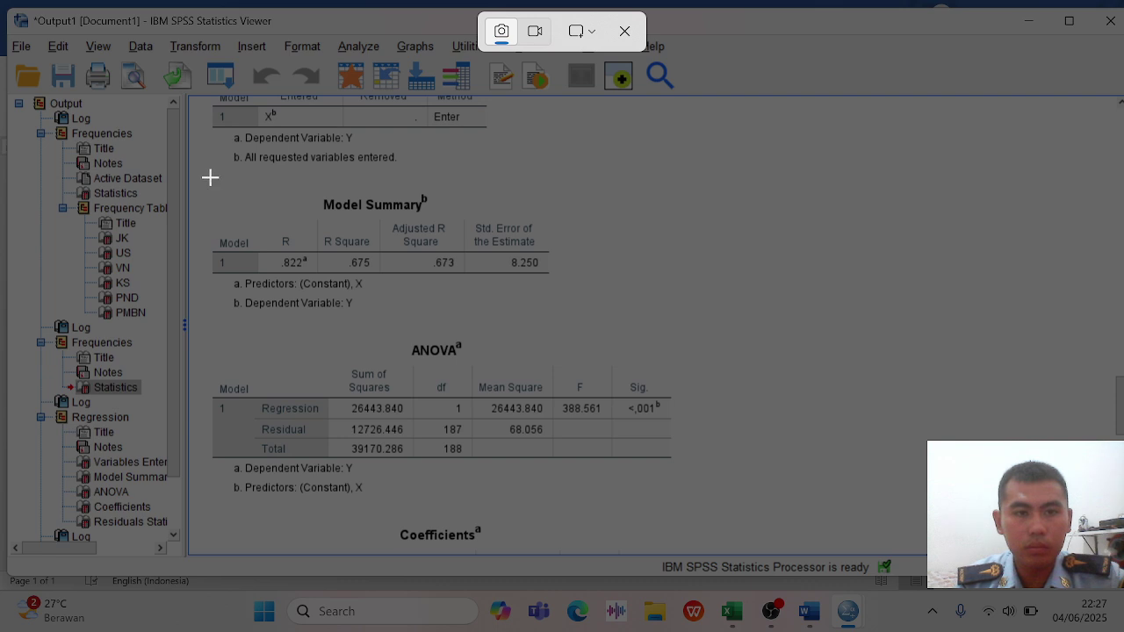
left_click_drag(210, 177, 577, 337)
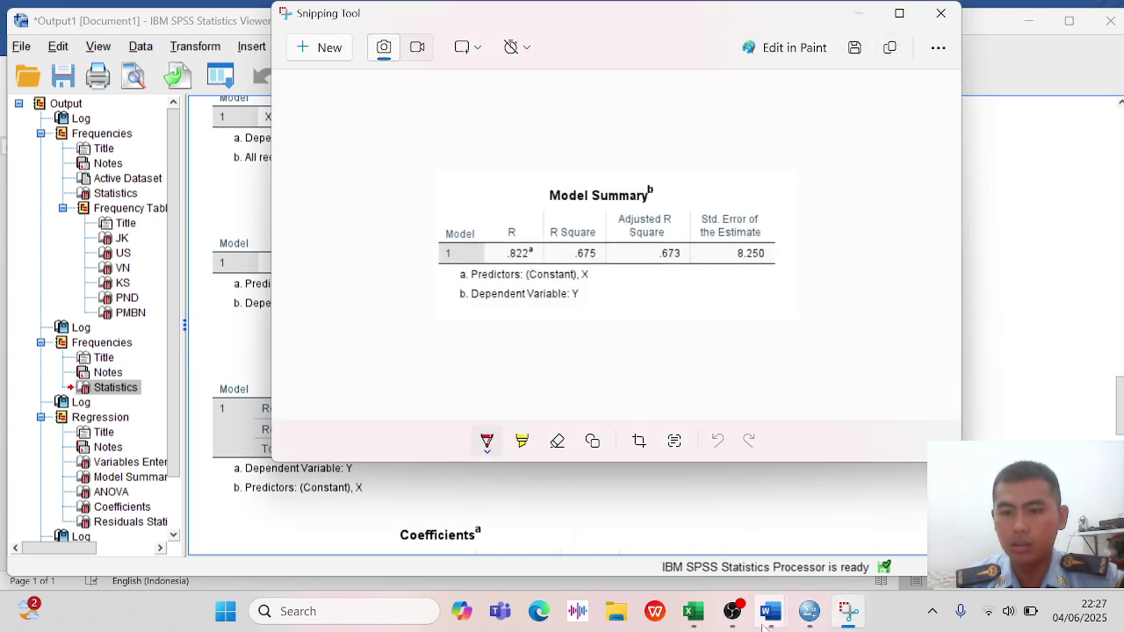
mouse_move(771, 611)
left_click(830, 562)
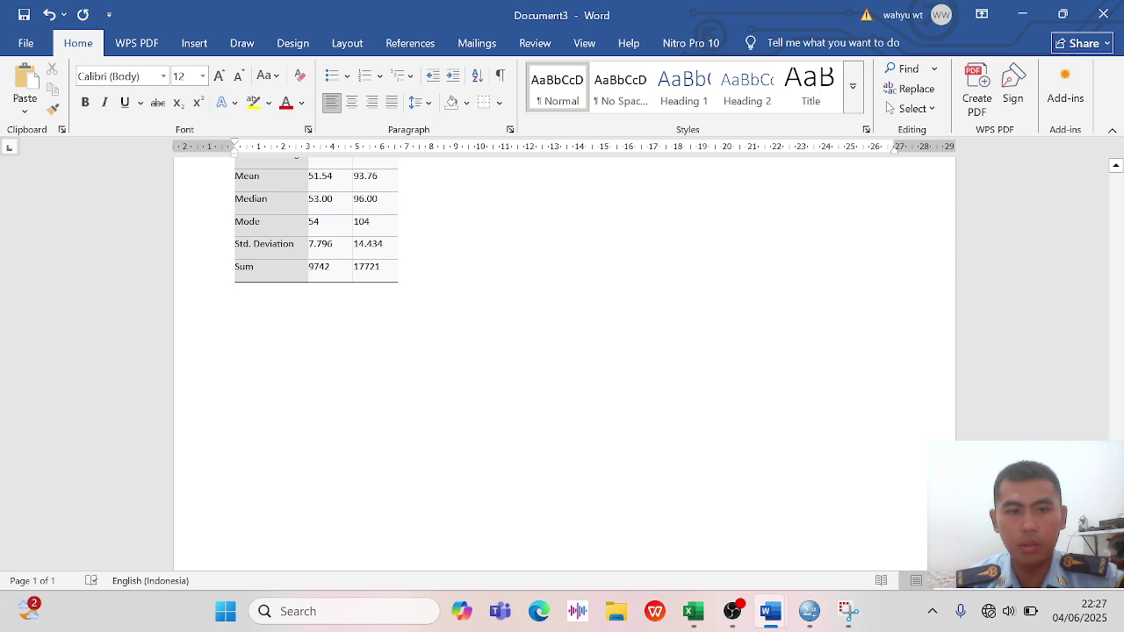
key("ctrl+v")
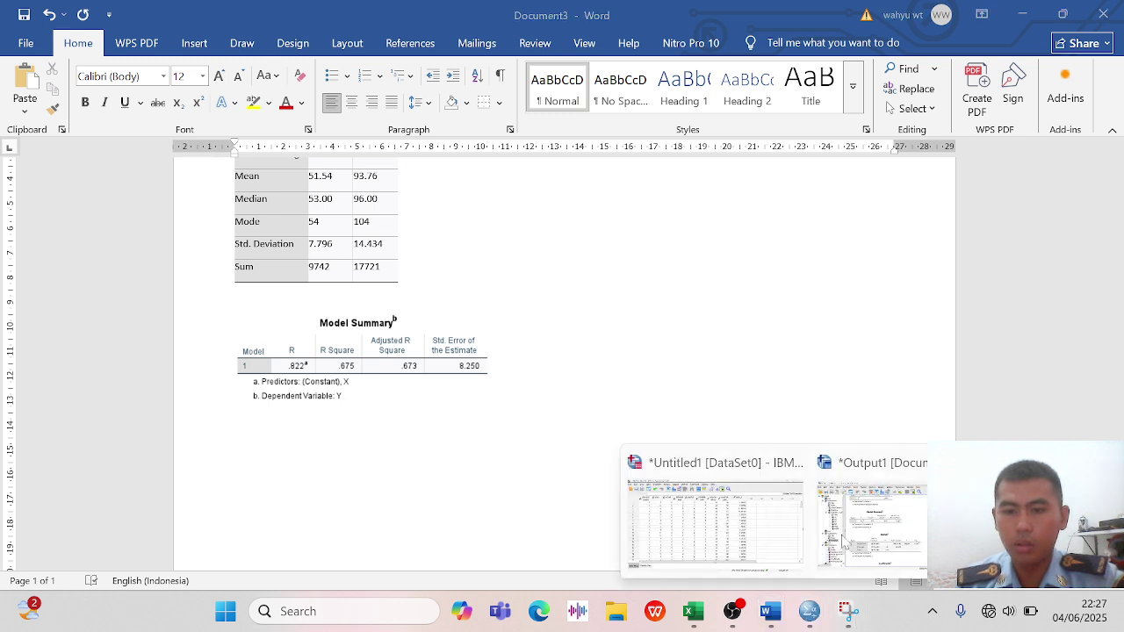
Capture the ANOVA table from the SPSS Regression output as a screen snip and paste it below the Model Summary image in Document3
left_click(862, 538)
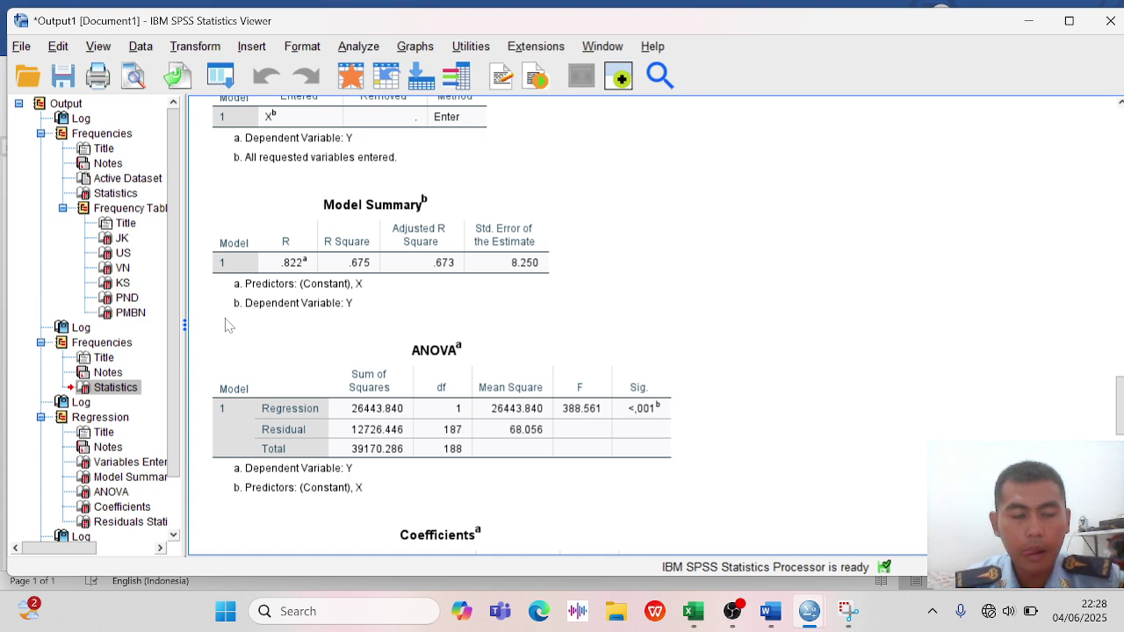
key("super+shift+s")
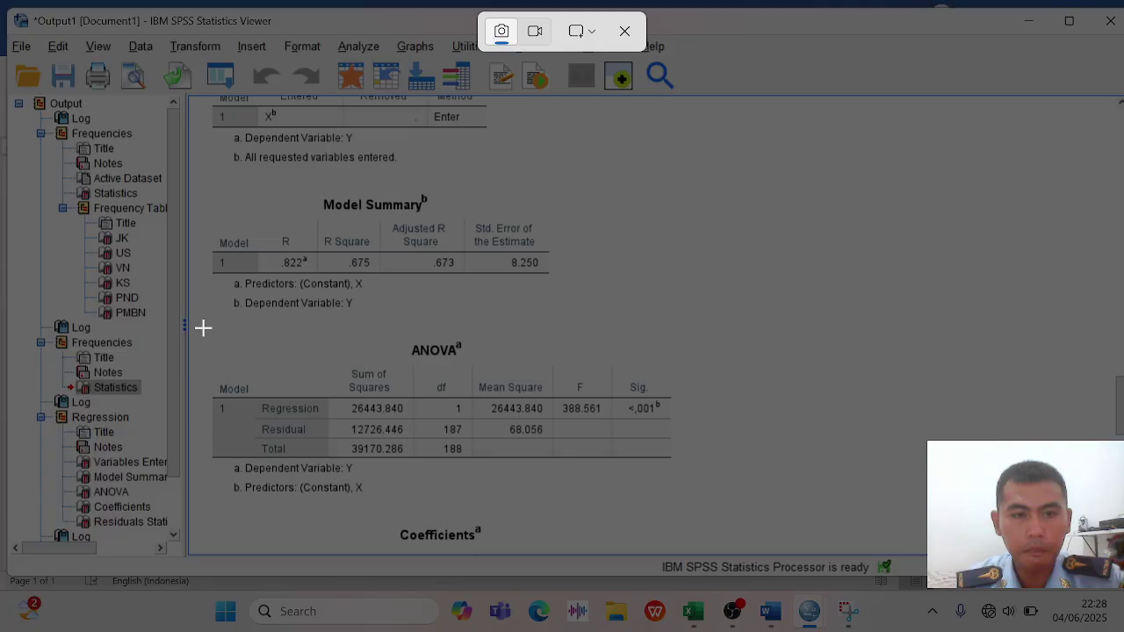
left_click_drag(202, 328, 699, 525)
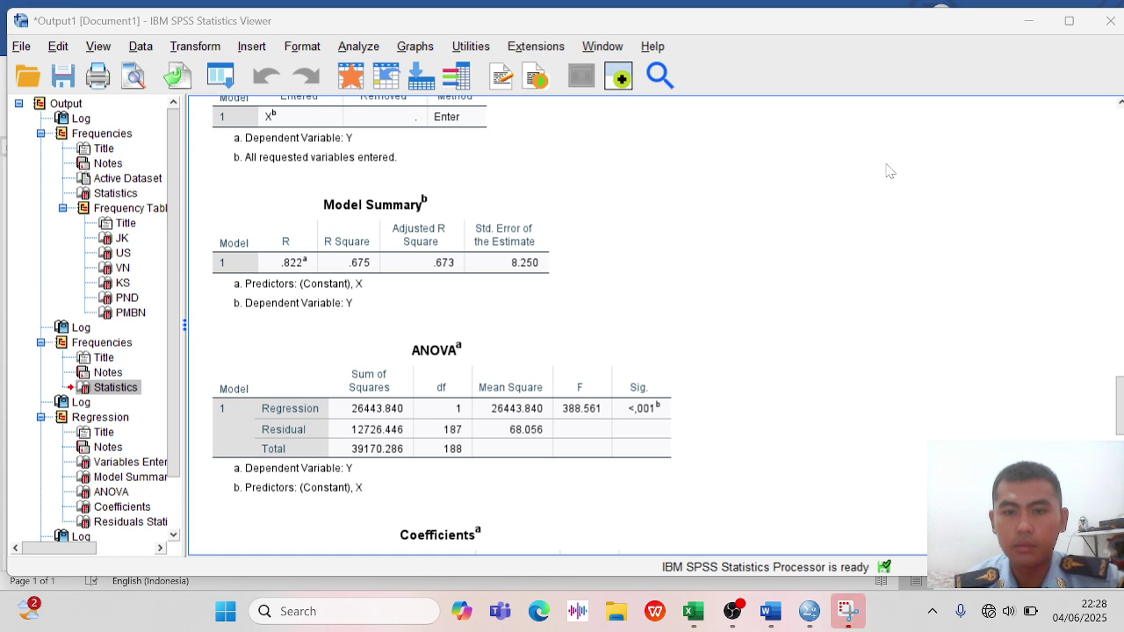
left_click(850, 612)
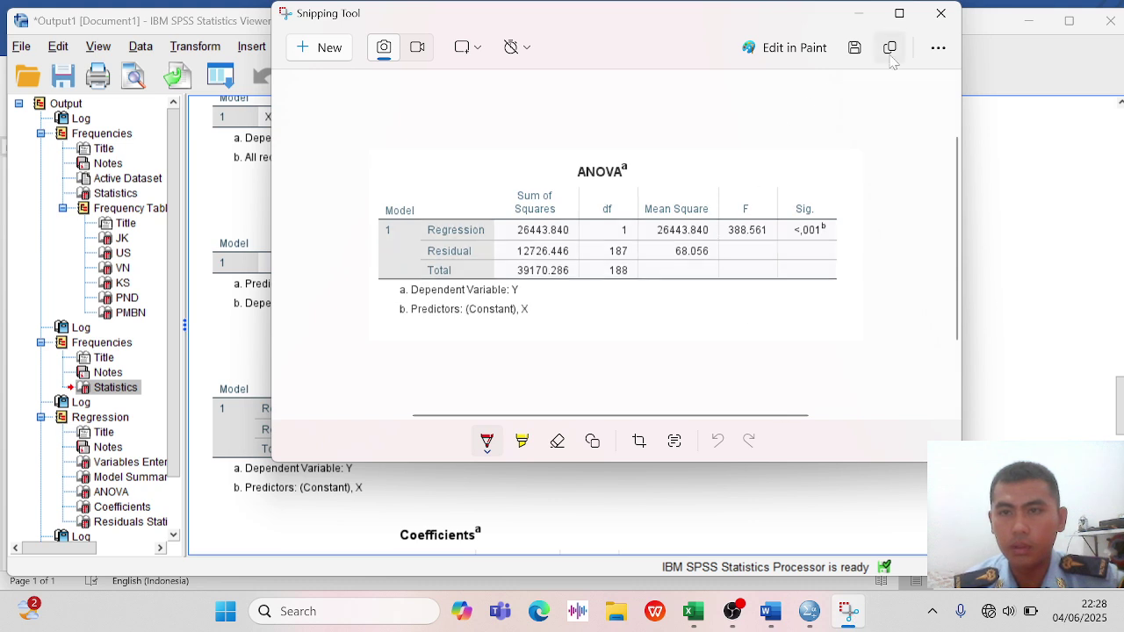
left_click(770, 612)
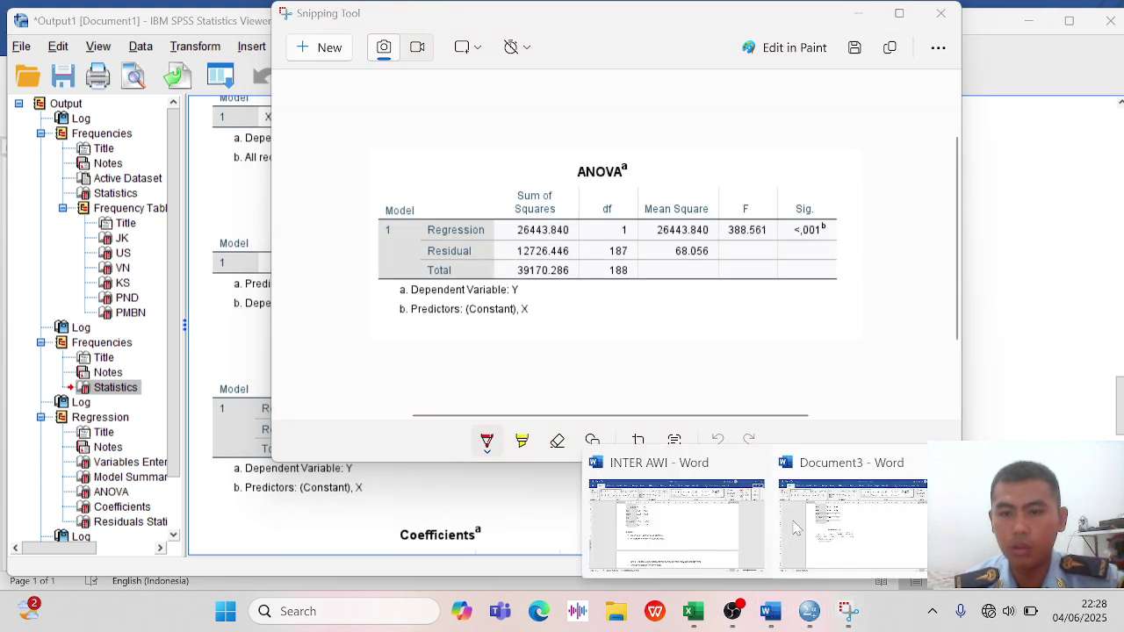
left_click(804, 515)
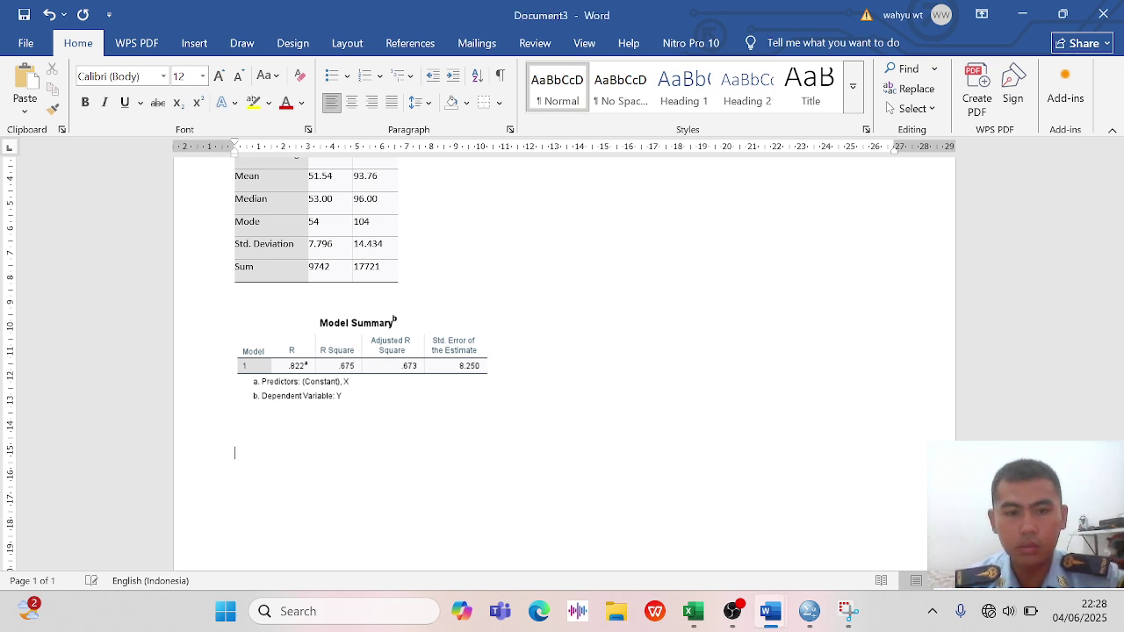
key("ctrl+v")
scroll(603, 455, "down", 3)
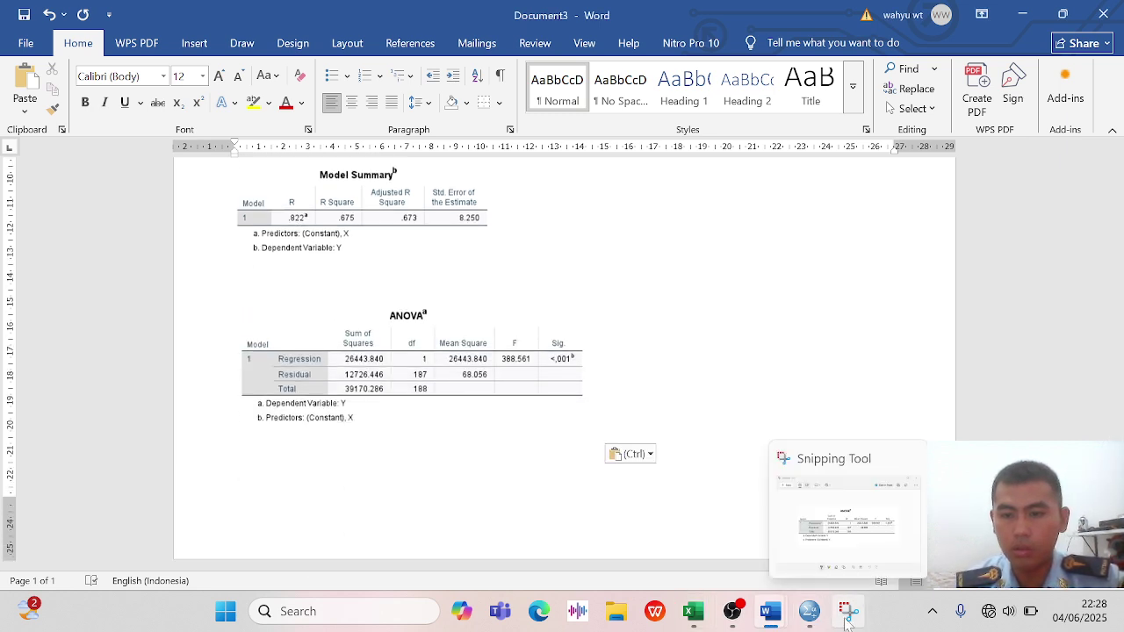
Return to the SPSS output, select the One-Sample Kolmogorov-Smirnov Test table and paste the captured ANOVA image after it
mouse_move(809, 613)
left_click(866, 537)
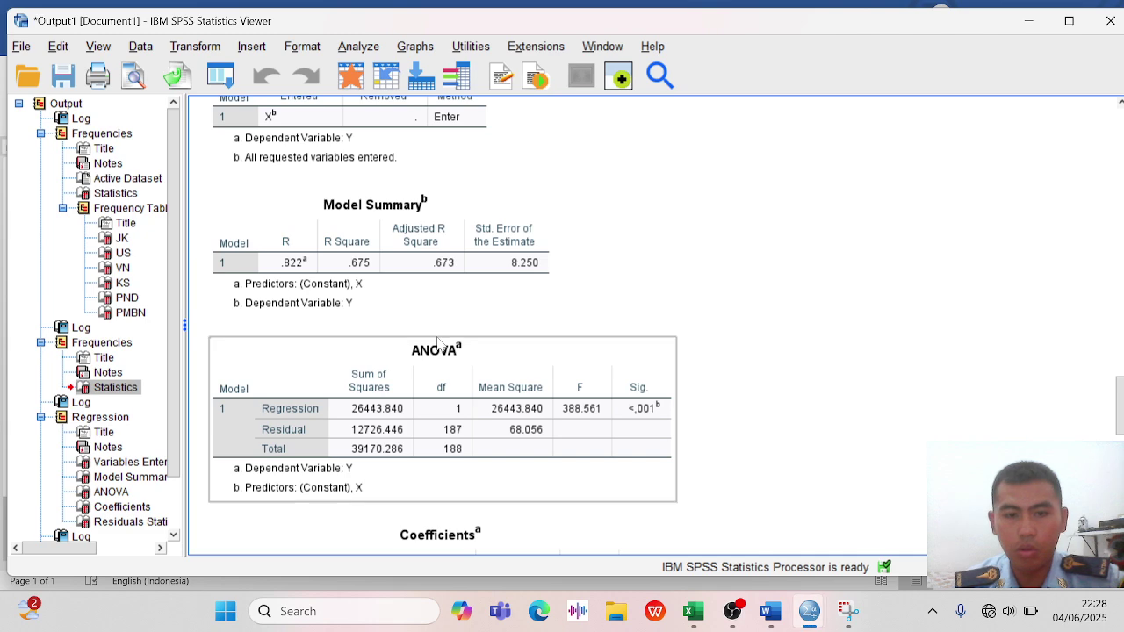
scroll(438, 338, "down", 10)
left_click(436, 338)
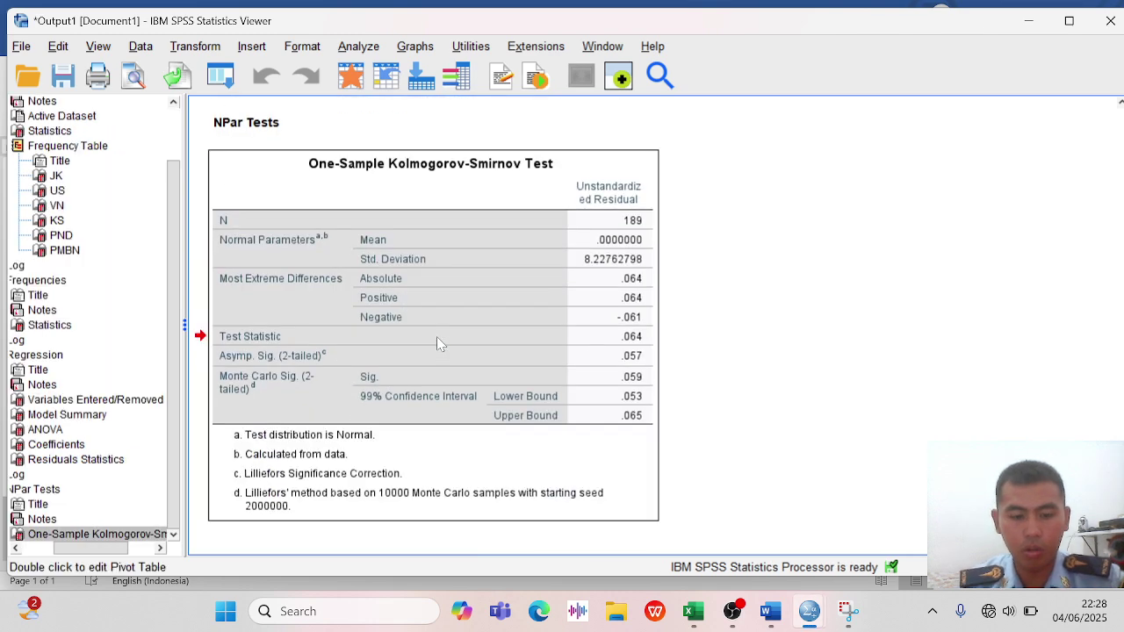
key("ctrl+v")
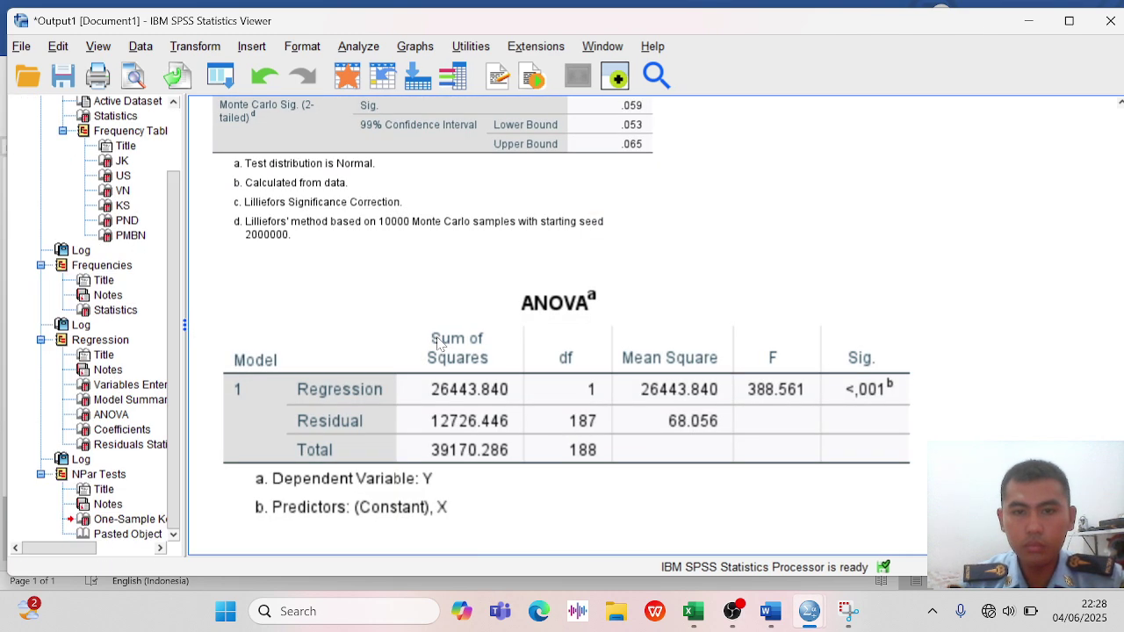
Copy the One-Sample Kolmogorov-Smirnov Test table from the SPSS output and paste it below the ANOVA image in Document3 in Word
scroll(437, 343, "down", 1)
scroll(437, 342, "up", 5)
scroll(436, 342, "up", 3)
scroll(436, 342, "down", 5)
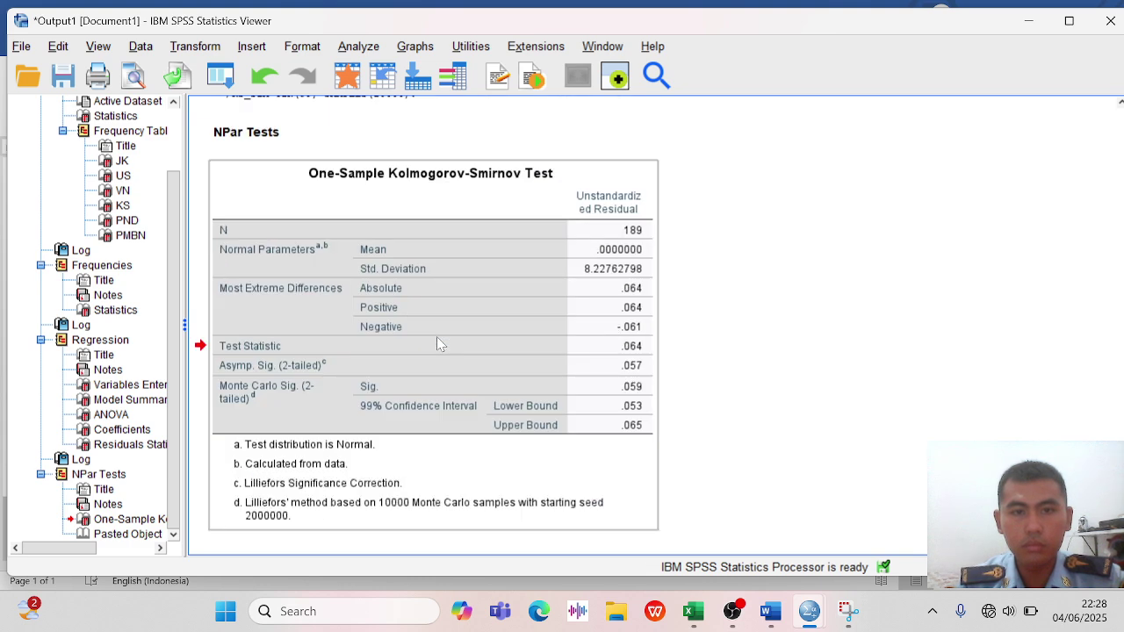
scroll(439, 345, "down", 1)
scroll(461, 241, "up", 1)
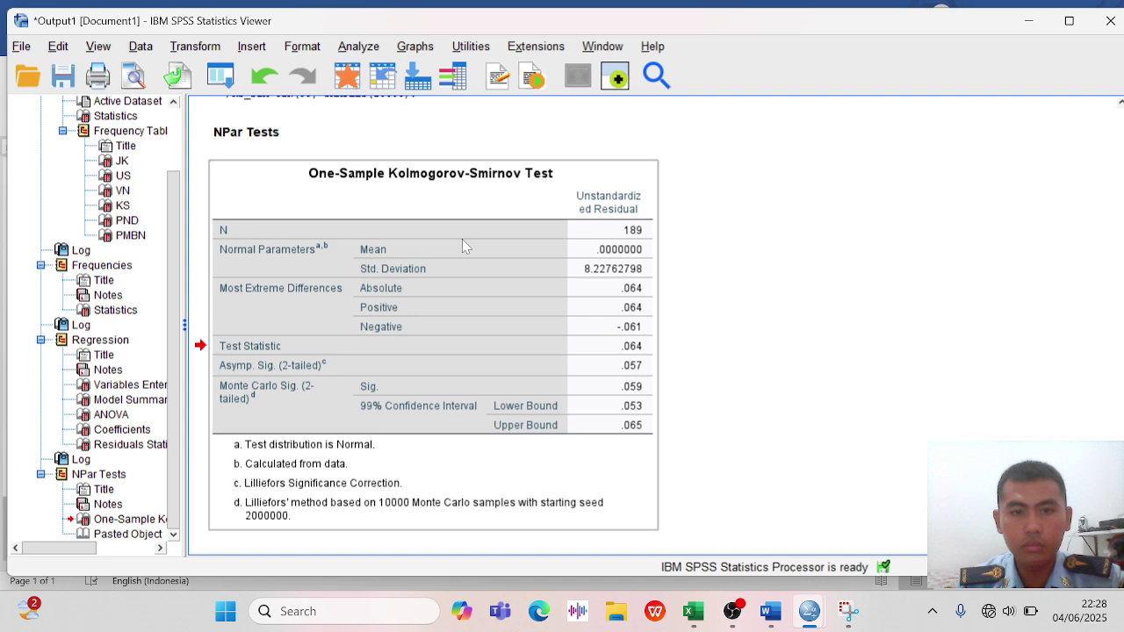
left_click(451, 266)
scroll(451, 266, "down", 4)
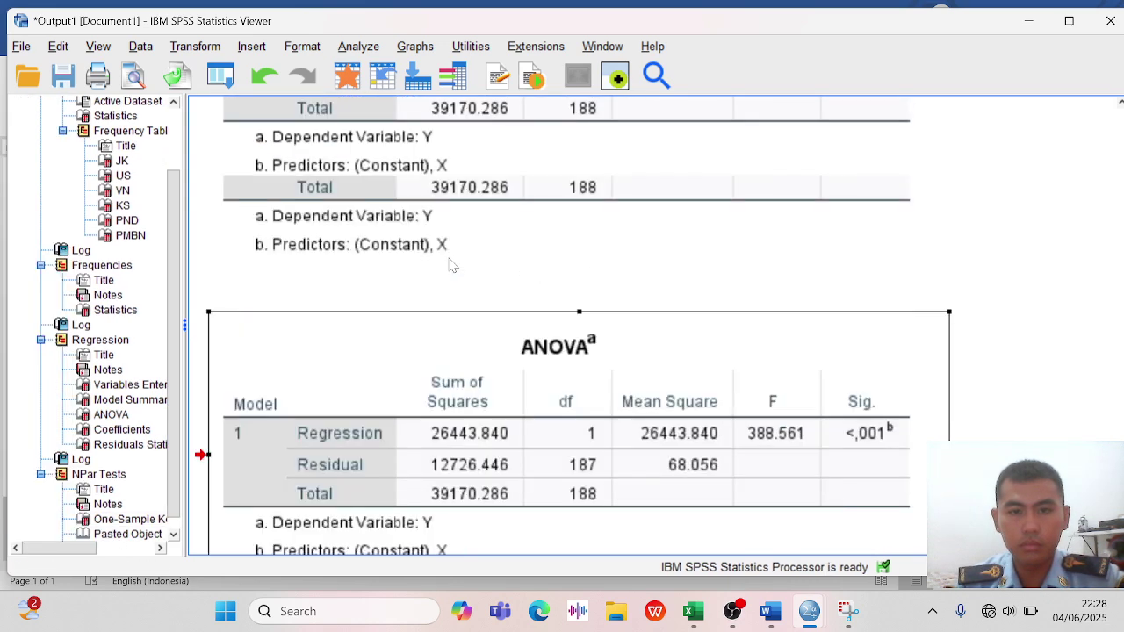
scroll(452, 266, "down", 4)
scroll(451, 263, "up", 2)
scroll(451, 266, "down", 7)
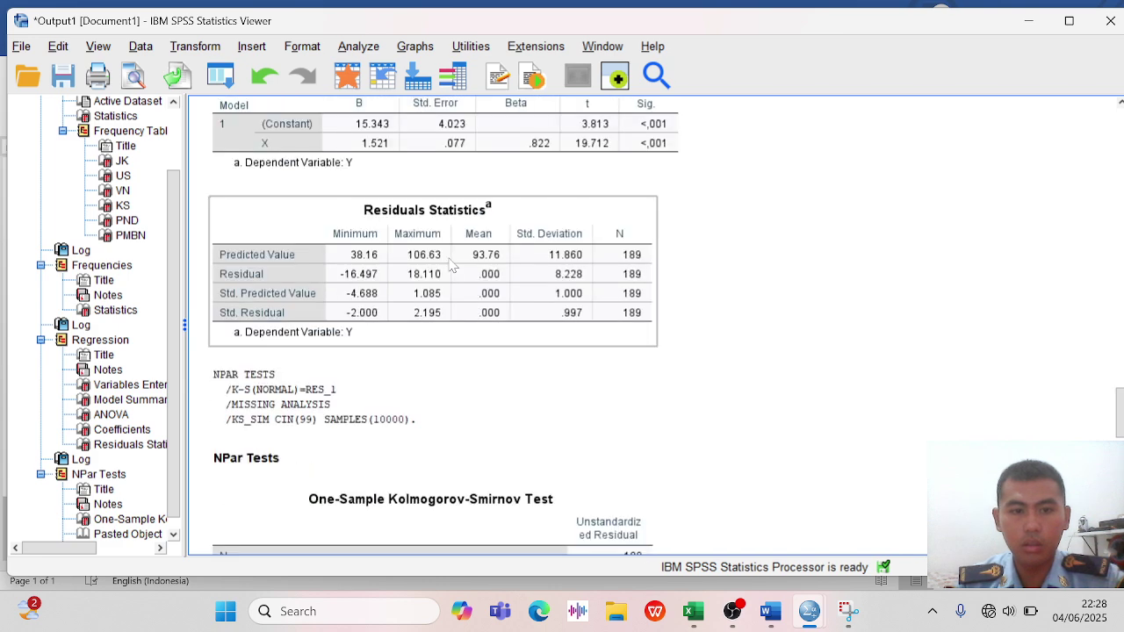
left_click(428, 298)
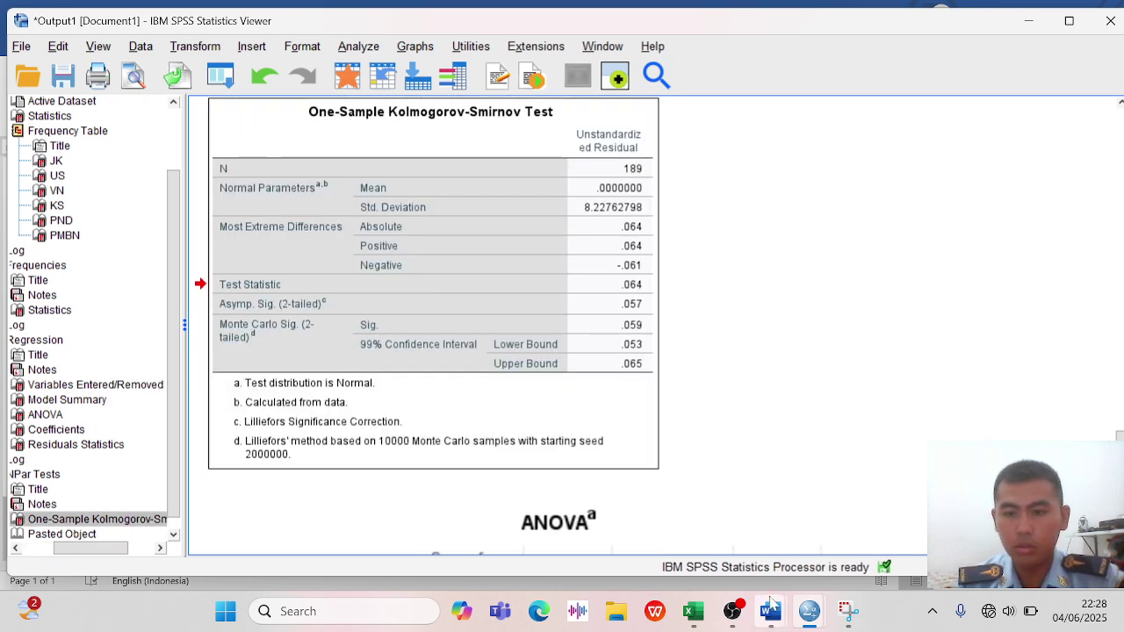
mouse_move(784, 617)
left_click(846, 555)
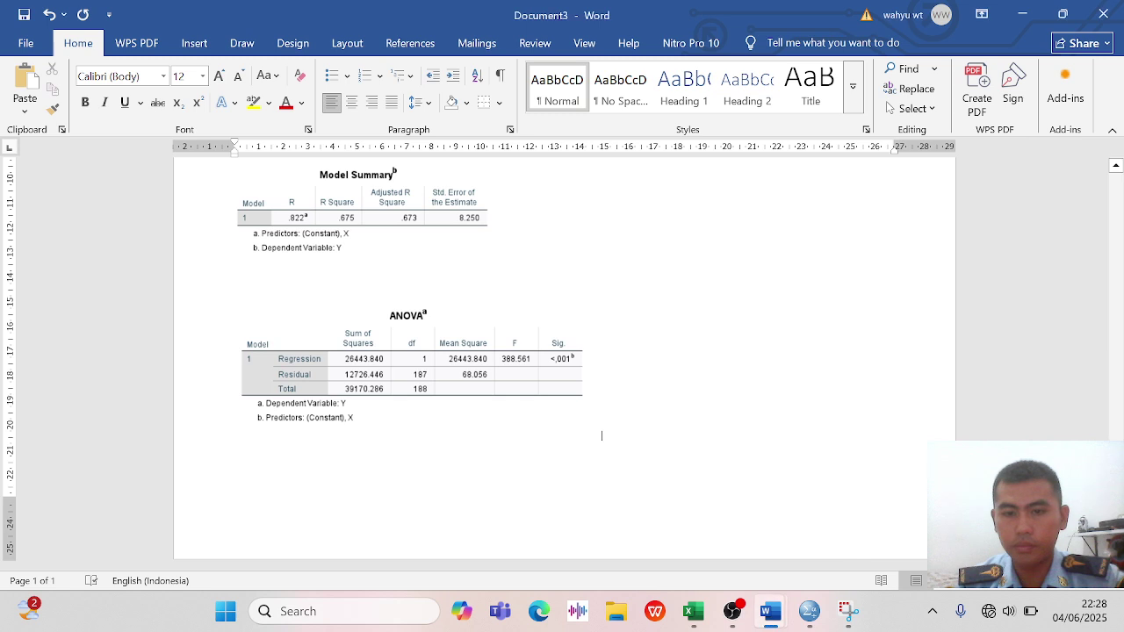
key("ctrl+v")
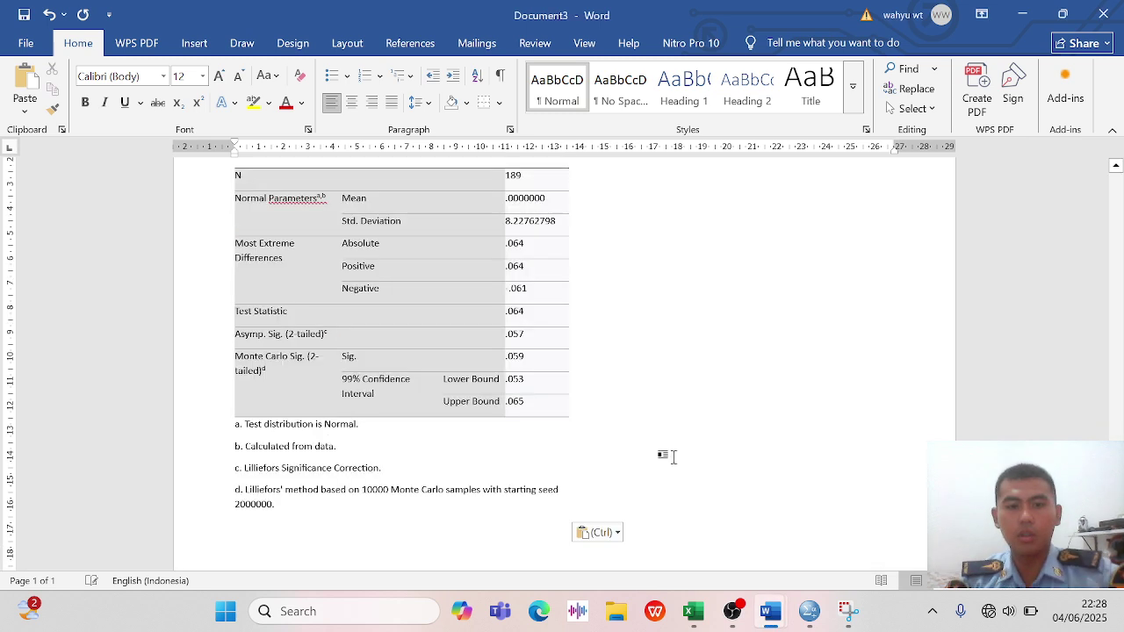
Delete footnotes a to d, including their rows, beneath the pasted Kolmogorov-Smirnov table
left_click(306, 489)
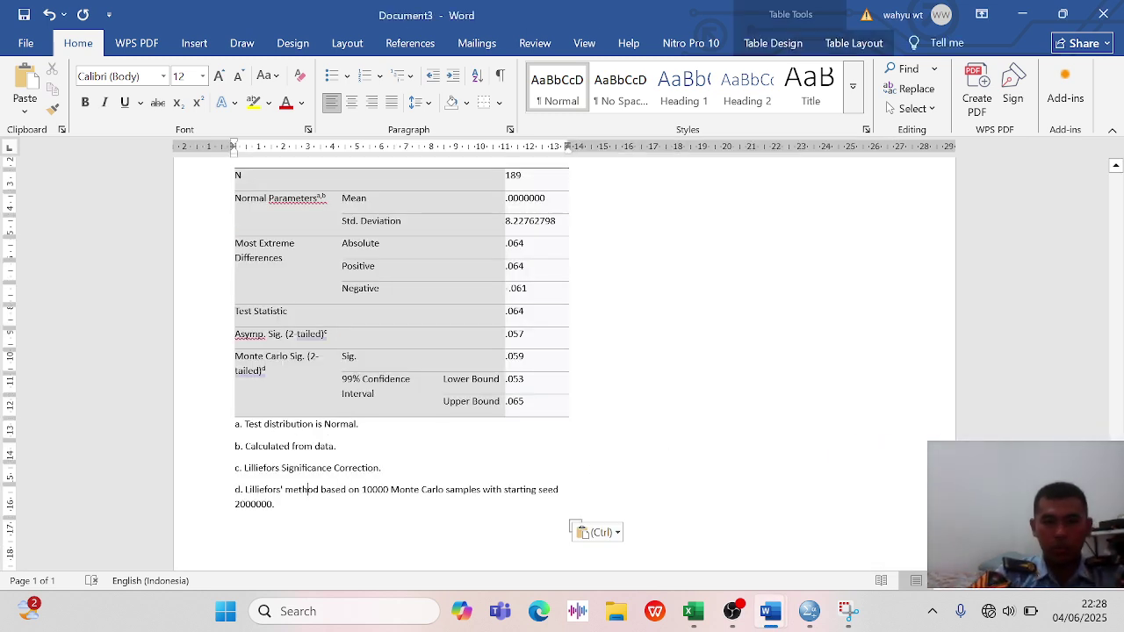
key("ctrl+End")
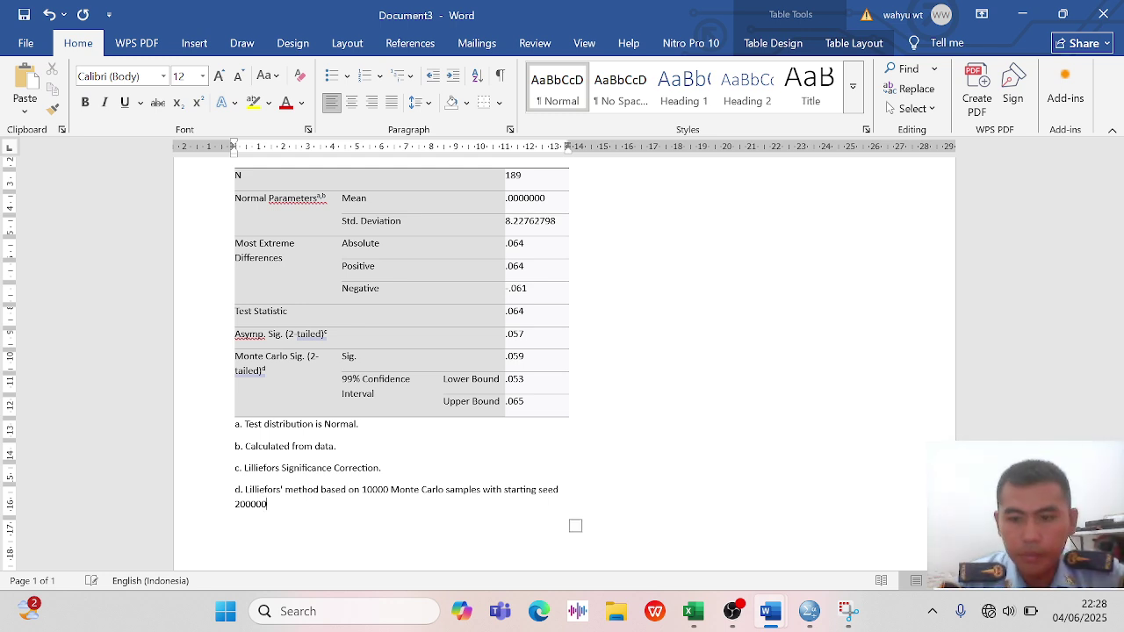
key("BackSpace")
key("BackSpace")
key("BackSpace")
key("BackSpace")
key("BackSpace")
key("BackSpace")
key("BackSpace")
key("BackSpace")
key("BackSpace")
key("BackSpace")
key("BackSpace")
key("BackSpace")
key("BackSpace")
key("BackSpace")
key("BackSpace")
key("BackSpace")
key("BackSpace")
key("BackSpace")
key("BackSpace")
key("BackSpace")
key("BackSpace")
key("BackSpace")
key("BackSpace")
key("BackSpace")
key("BackSpace")
key("BackSpace")
key("BackSpace")
key("BackSpace")
key("BackSpace")
key("BackSpace")
key("BackSpace")
key("BackSpace")
key("BackSpace")
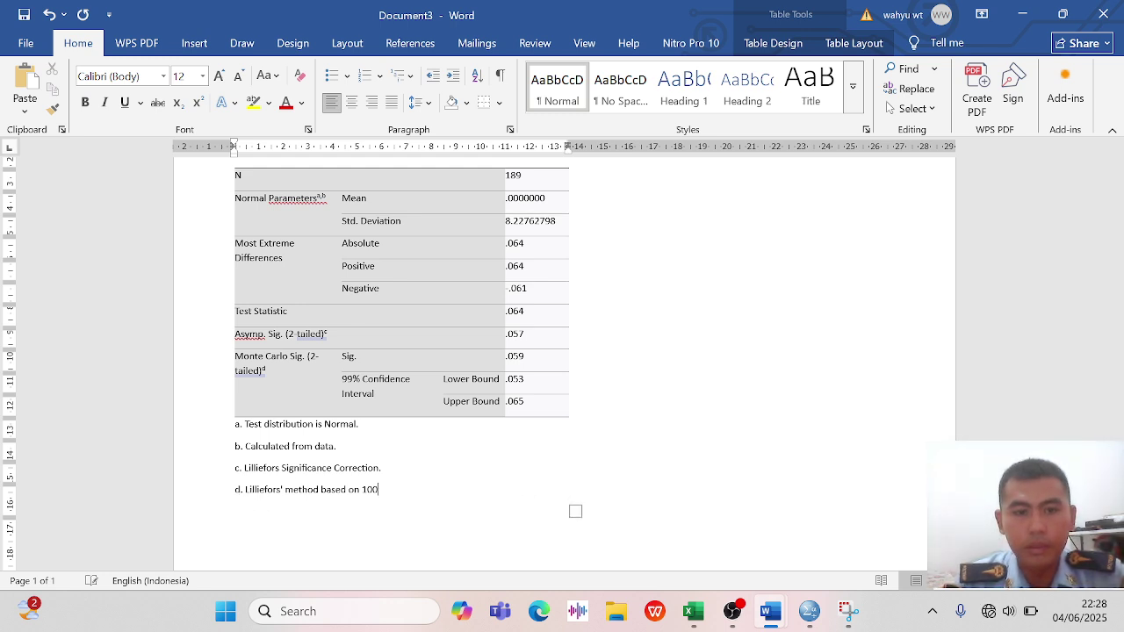
key("BackSpace")
key("BackSpace")
key("BackSpace")
key("BackSpace")
key("BackSpace")
key("BackSpace")
key("BackSpace")
key("BackSpace")
key("BackSpace")
key("BackSpace")
key("BackSpace")
key("BackSpace")
key("BackSpace")
key("BackSpace")
key("BackSpace")
key("BackSpace")
key("BackSpace")
key("BackSpace")
key("BackSpace")
key("BackSpace")
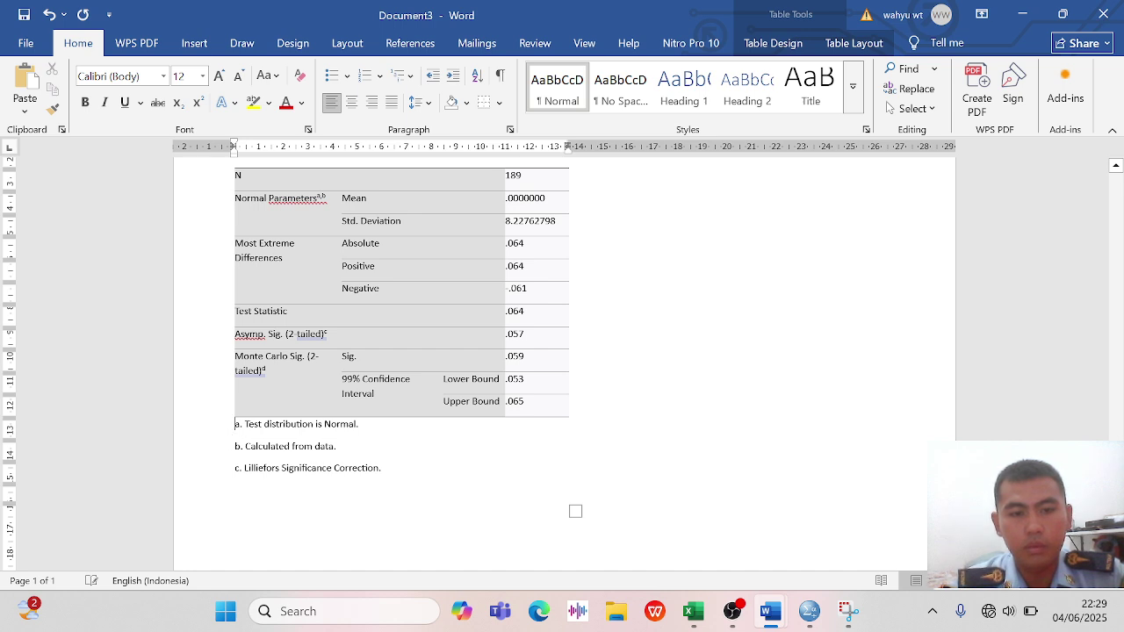
key("BackSpace")
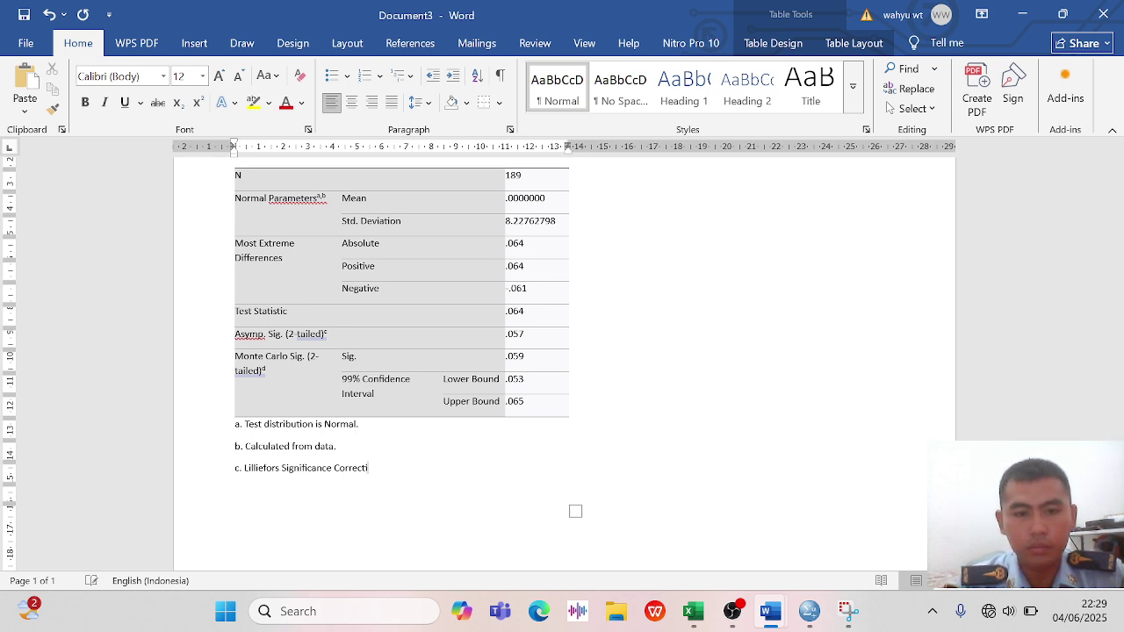
key("BackSpace")
key("BackSpace")
key("BackSpace")
key("BackSpace")
key("BackSpace")
key("BackSpace")
key("BackSpace")
key("BackSpace")
key("BackSpace")
key("BackSpace")
key("BackSpace")
key("BackSpace")
key("BackSpace")
key("BackSpace")
key("BackSpace")
key("BackSpace")
key("BackSpace")
key("BackSpace")
key("BackSpace")
key("BackSpace")
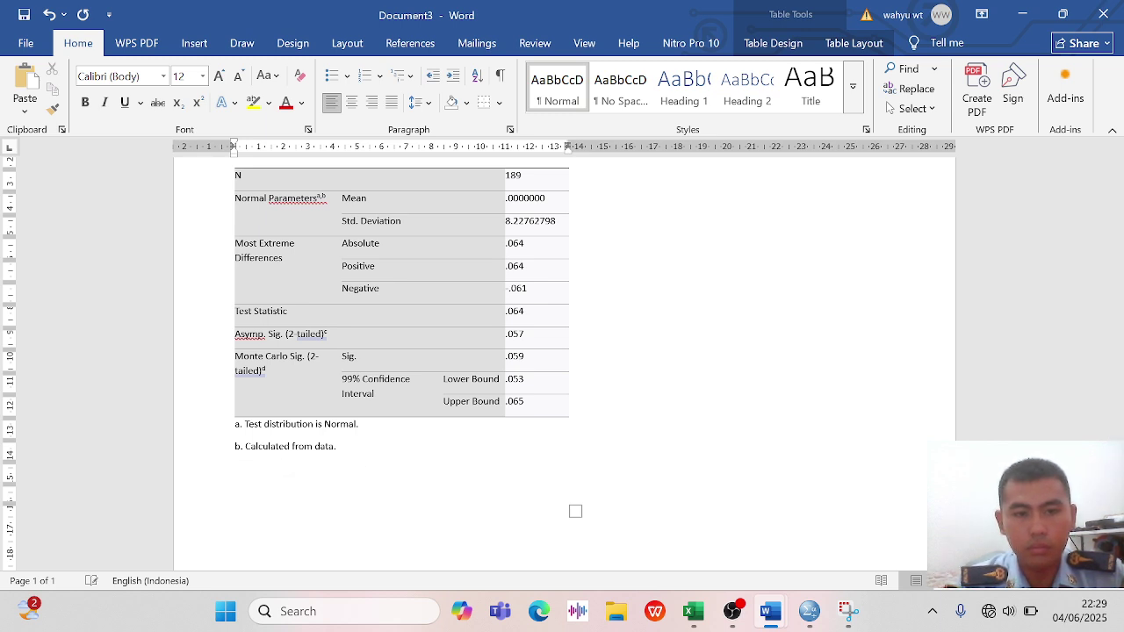
key("shift+Up")
key("shift+Up")
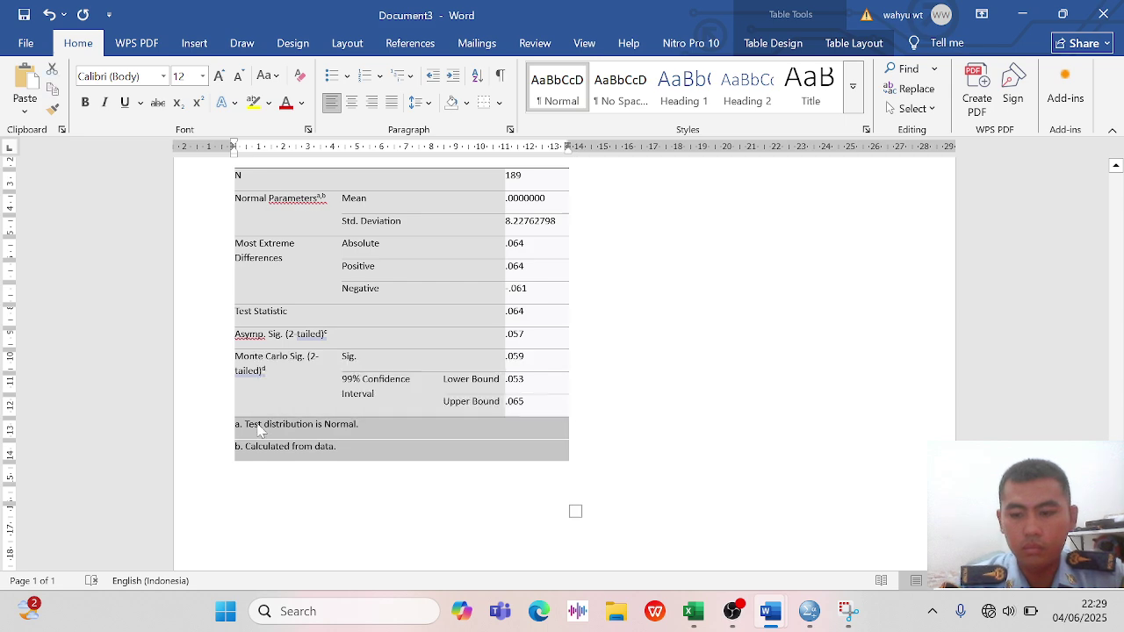
key("BackSpace")
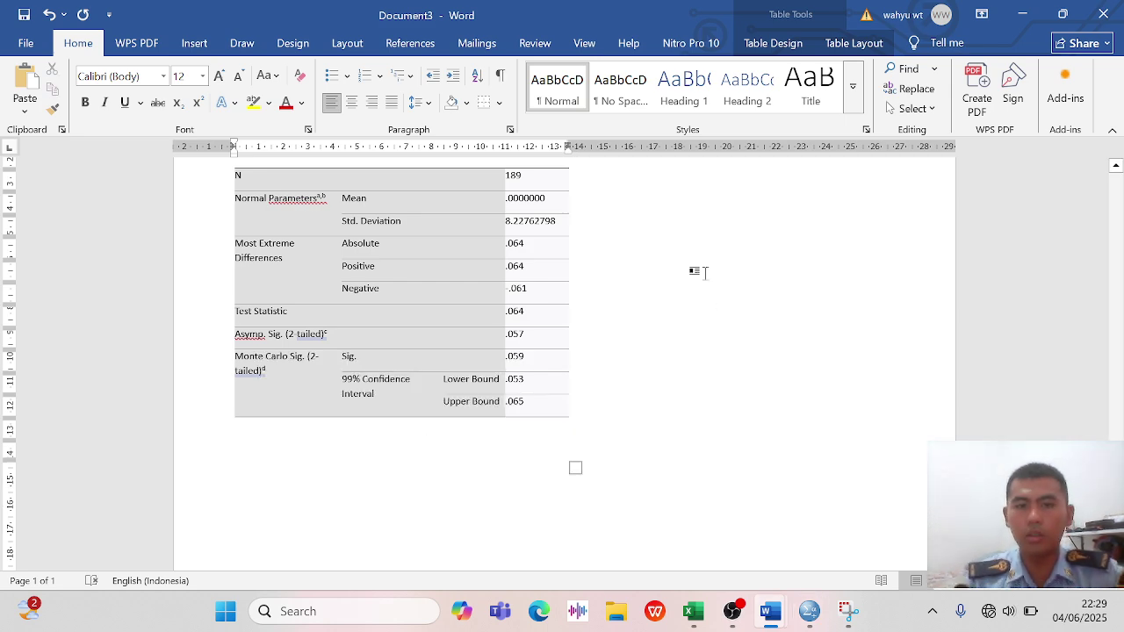
Switch to the INTER AWI document and examine the Jenis Kelamin and USIA frequency tables with their written interpretations
scroll(698, 273, "up", 10)
scroll(698, 272, "up", 10)
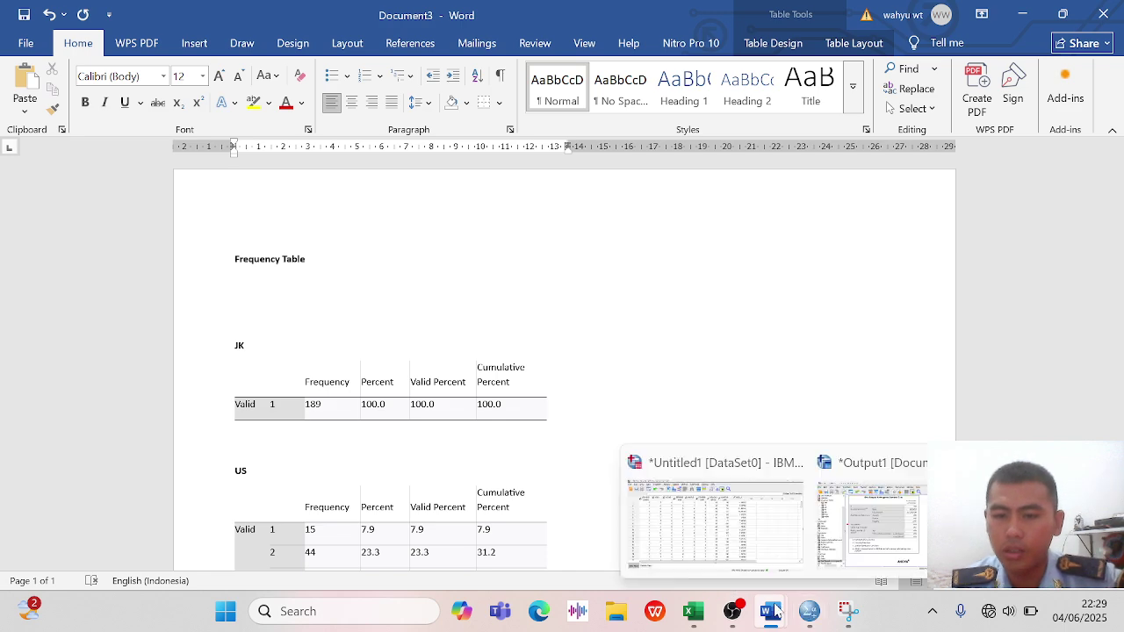
mouse_move(773, 612)
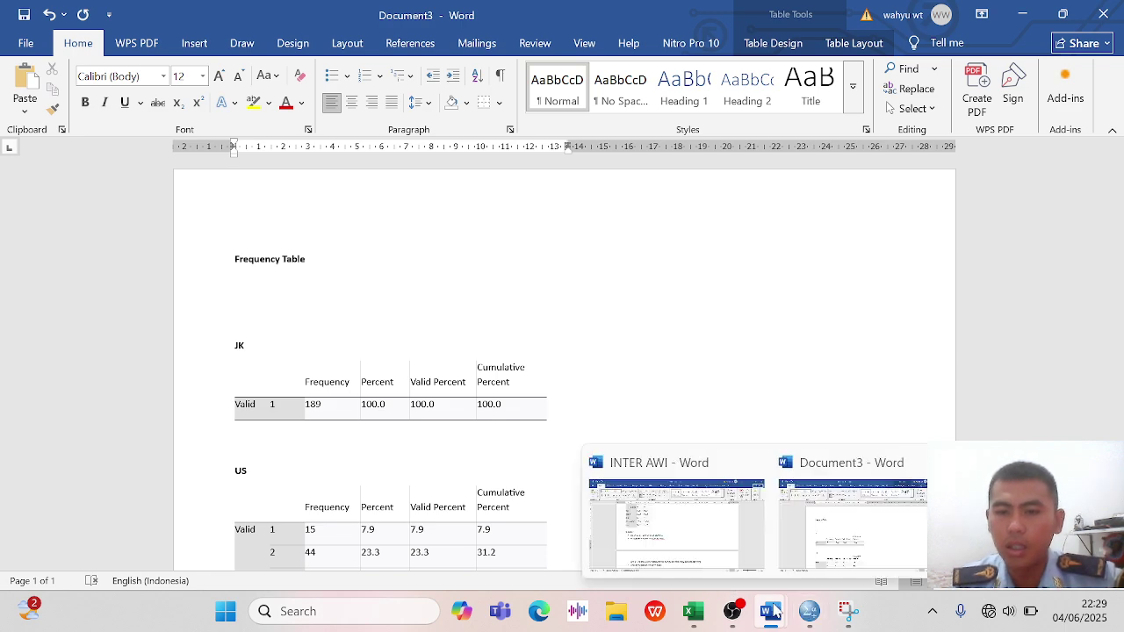
left_click(725, 533)
scroll(561, 351, "up", 20)
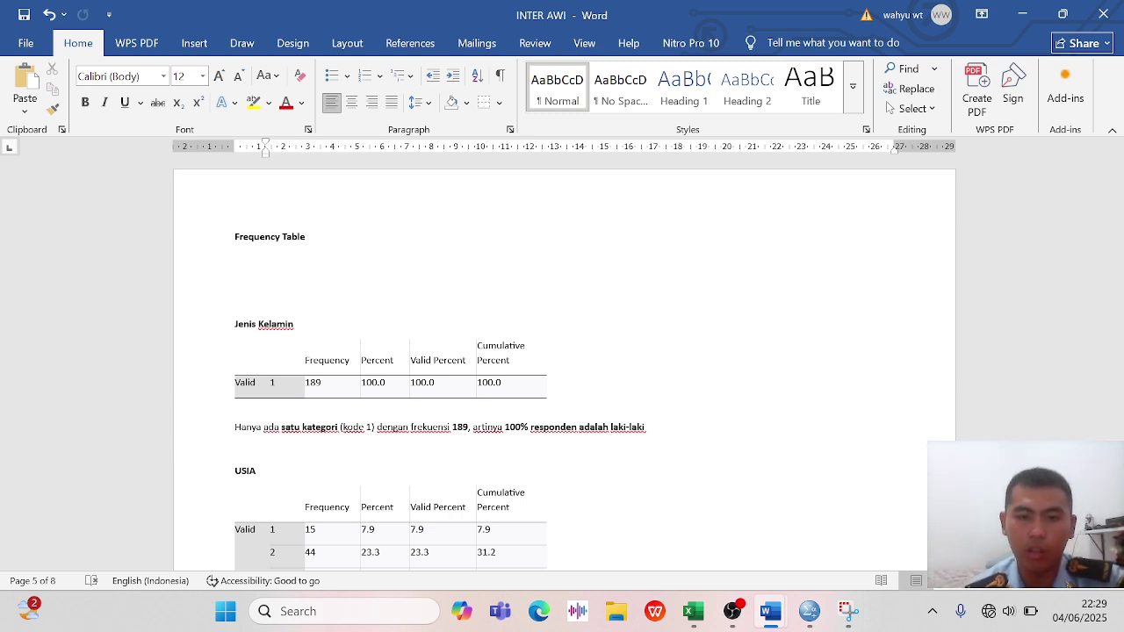
scroll(562, 368, "down", 3)
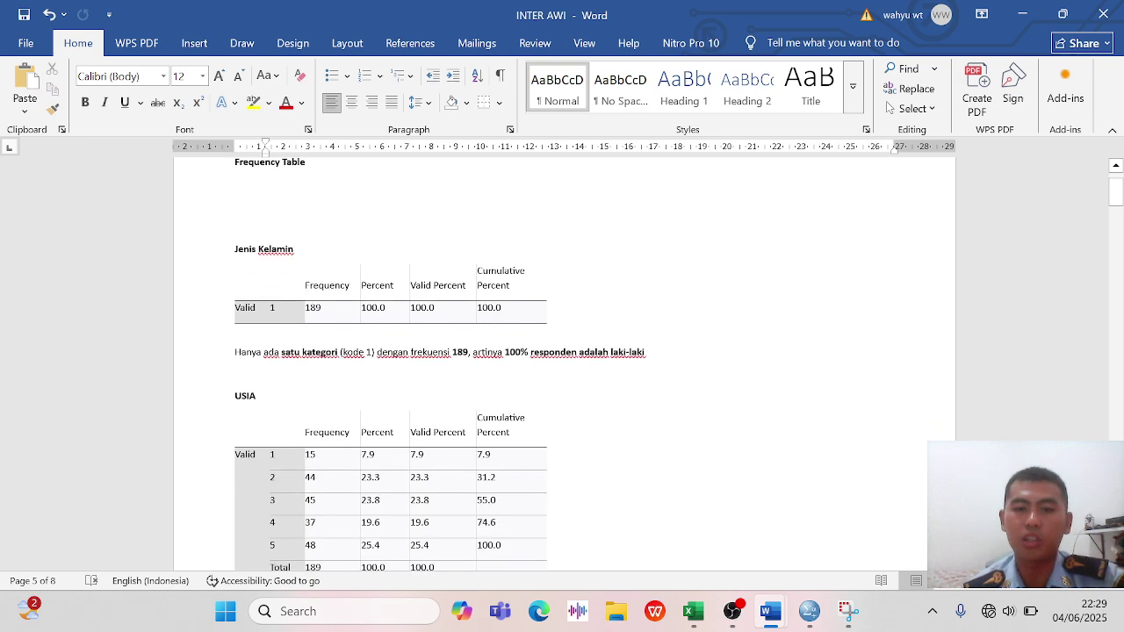
scroll(562, 364, "down", 5)
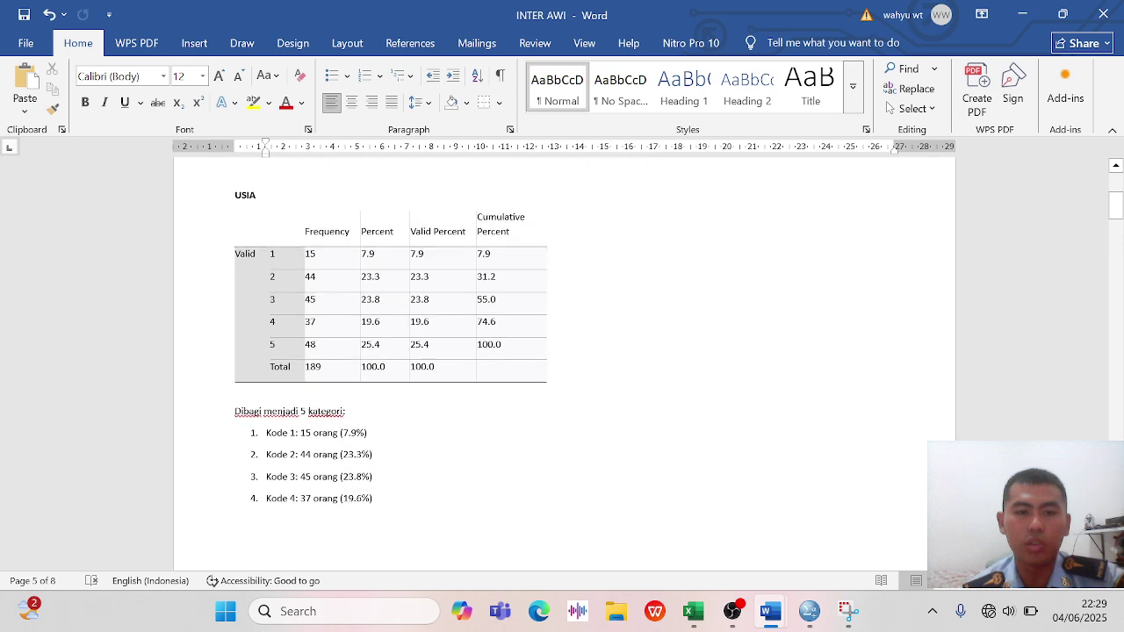
scroll(550, 374, "down", 3)
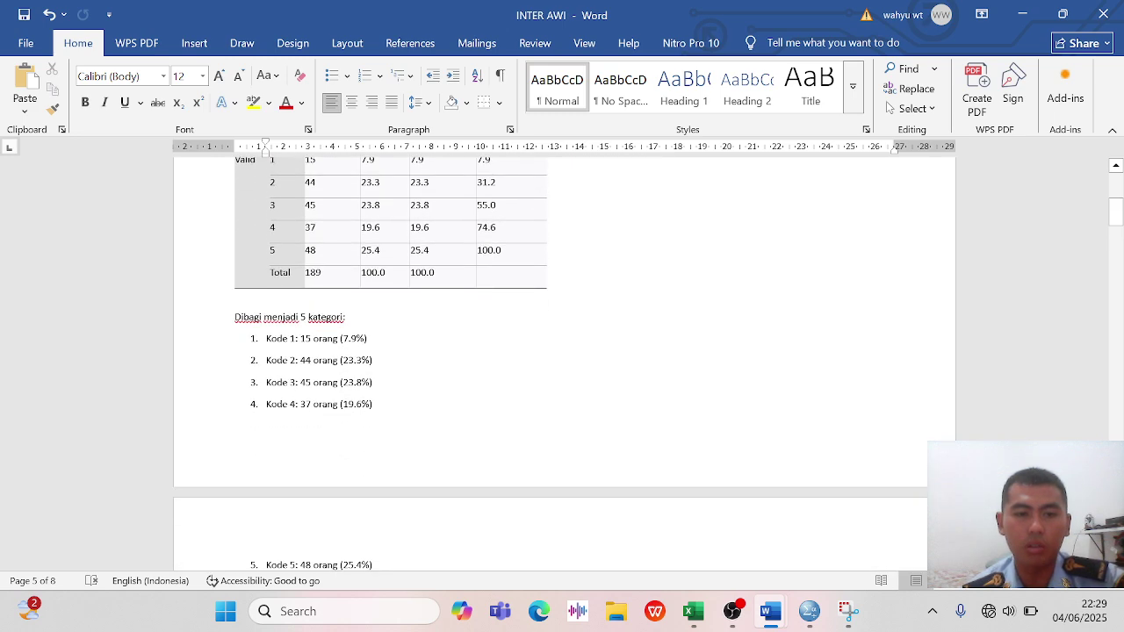
scroll(549, 363, "down", 2)
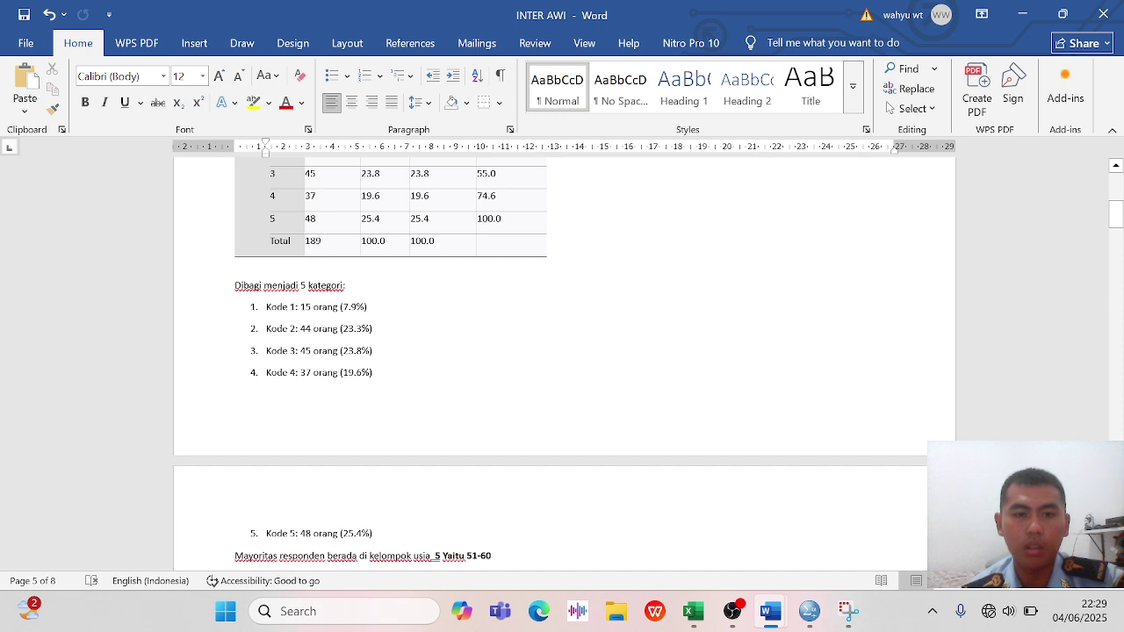
scroll(487, 352, "down", 2)
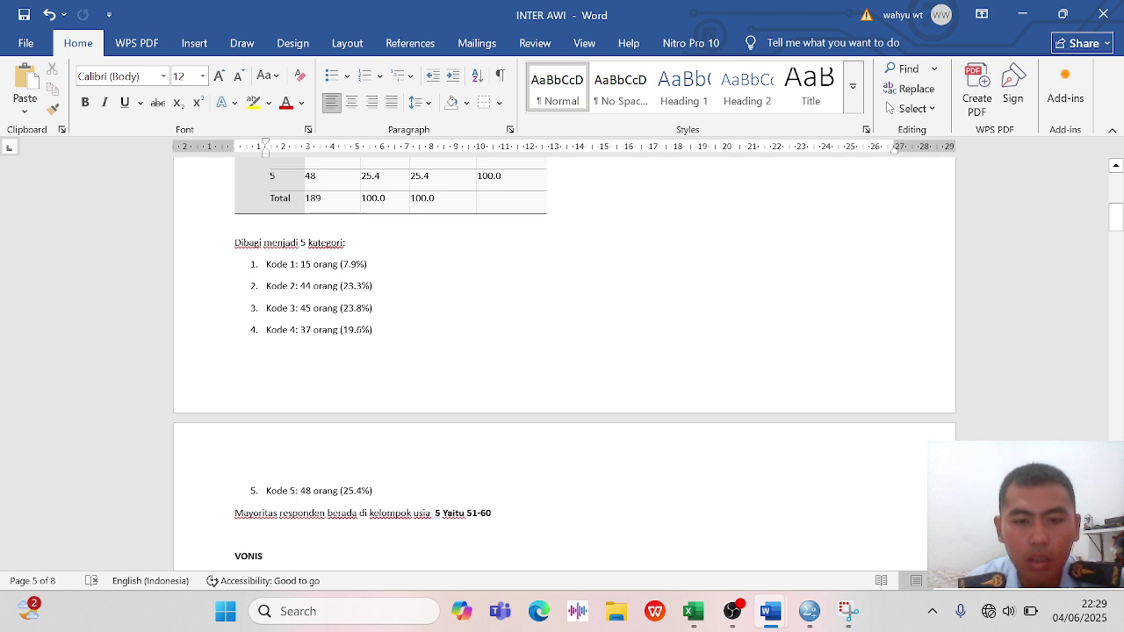
Replace the word "usia" with "Kelompok" in the sentence about the majority of respondents under the USIA table
left_click(431, 513)
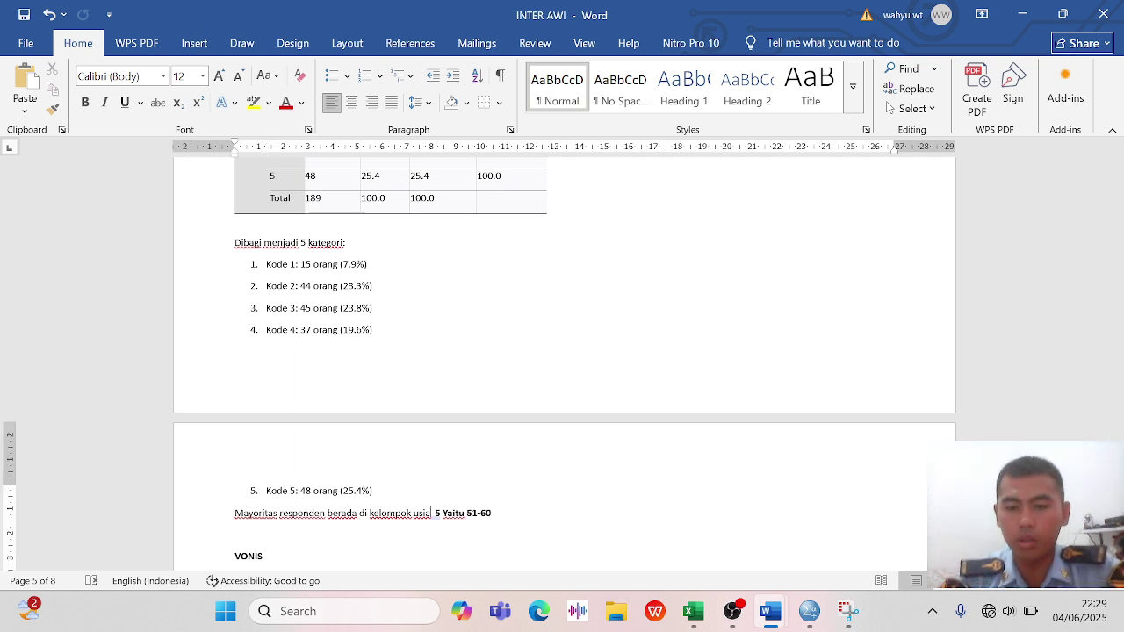
key("BackSpace")
key("BackSpace")
key("BackSpace")
key("BackSpace")
type("KELOMP")
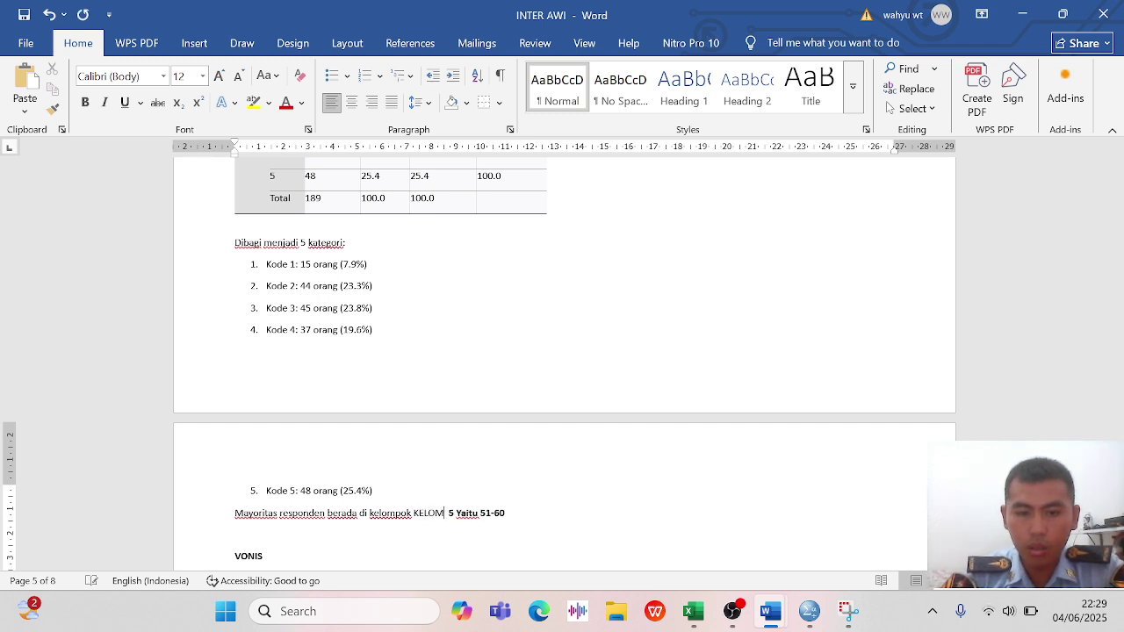
key("BackSpace")
key("BackSpace")
key("BackSpace")
key("BackSpace")
key("BackSpace")
key("Caps_Lock")
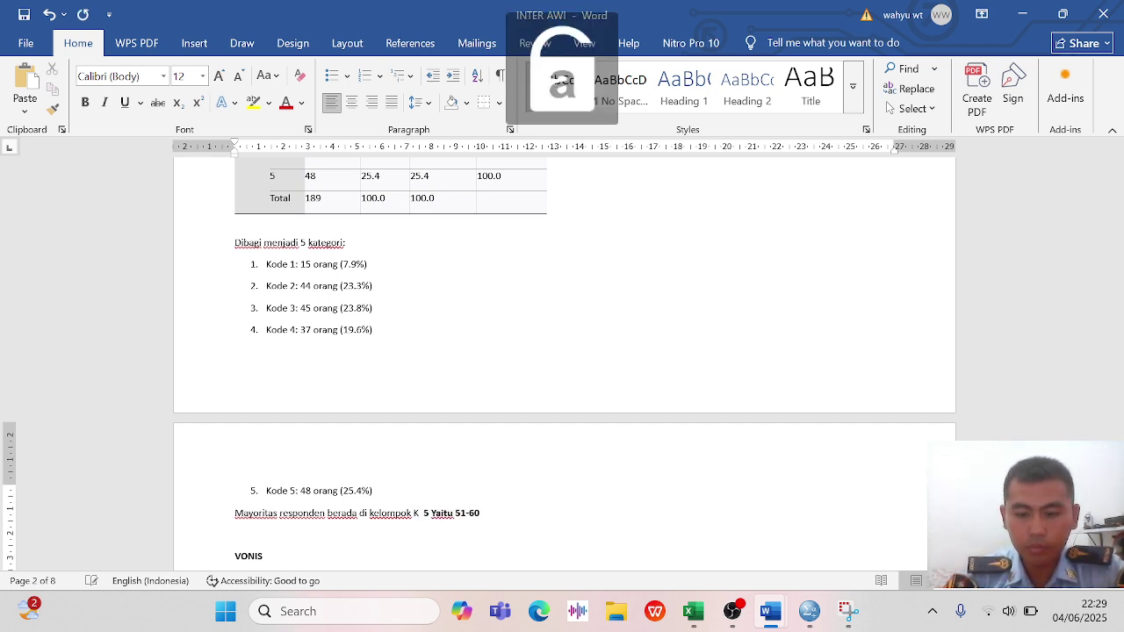
type("elompok")
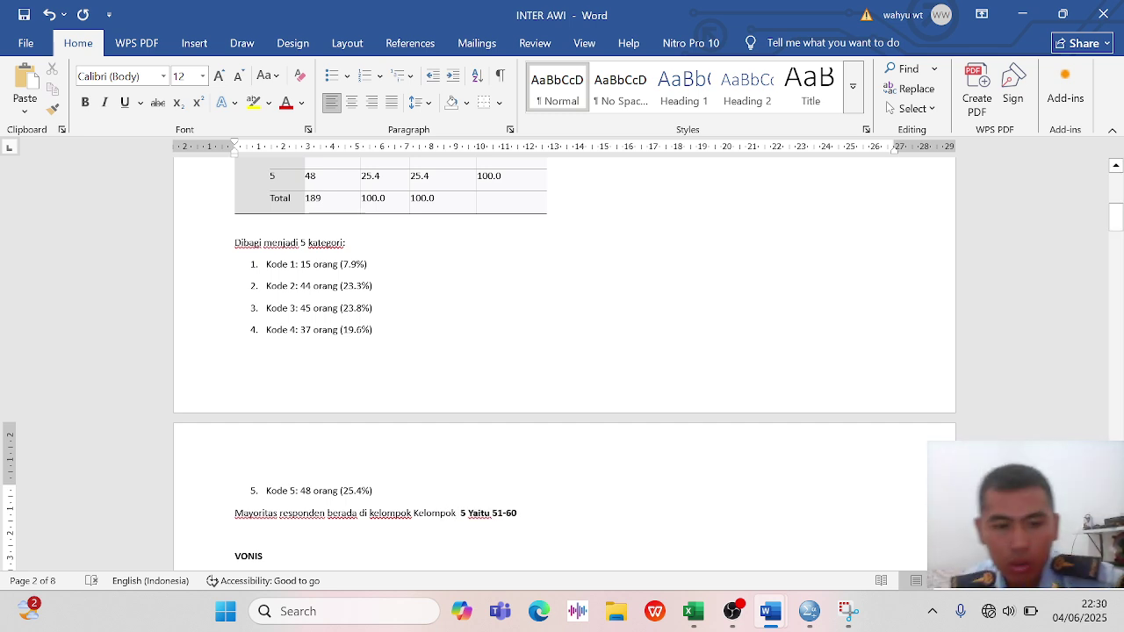
Examine the VONIS and PENDIDIKAN frequency tables and the category interpretations written below them
scroll(553, 427, "down", 4)
scroll(553, 427, "down", 6)
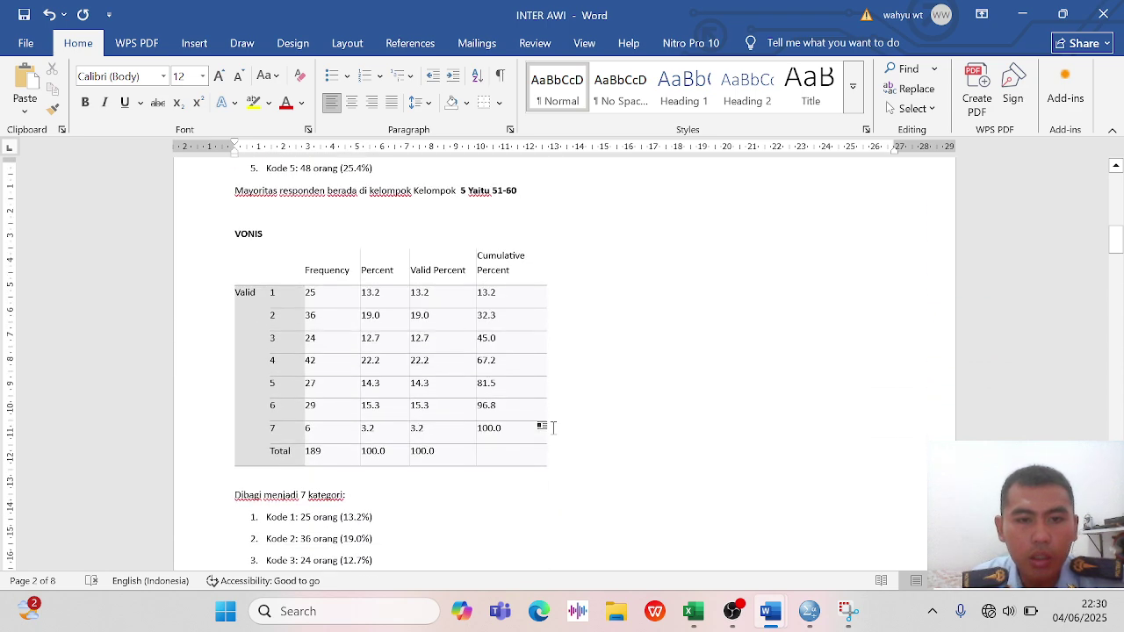
scroll(553, 428, "down", 1)
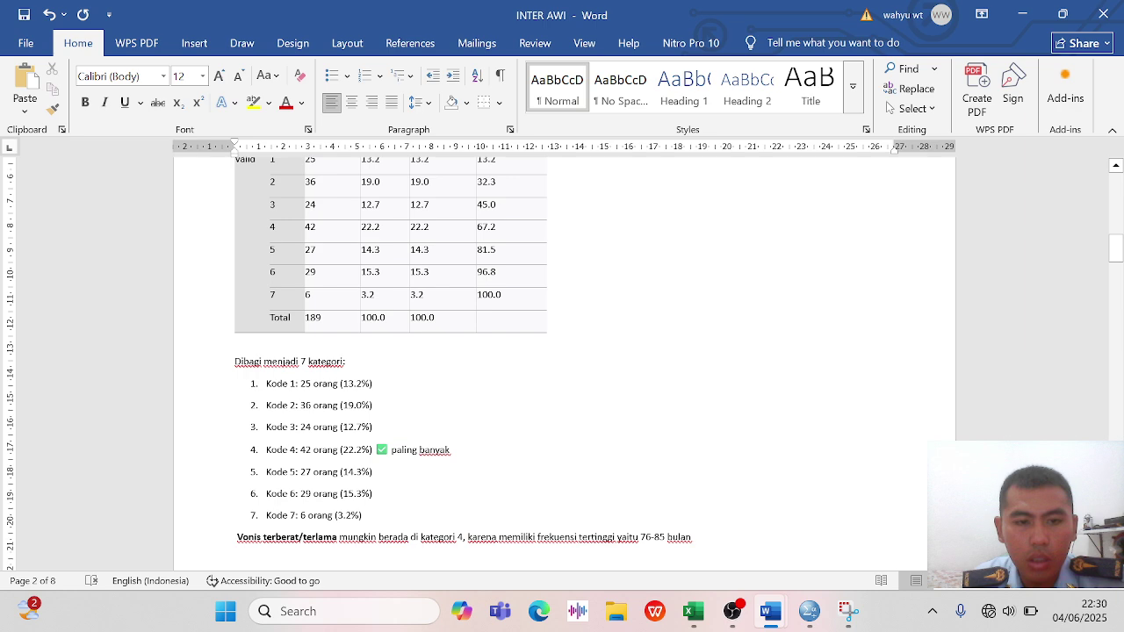
scroll(562, 364, "down", 1)
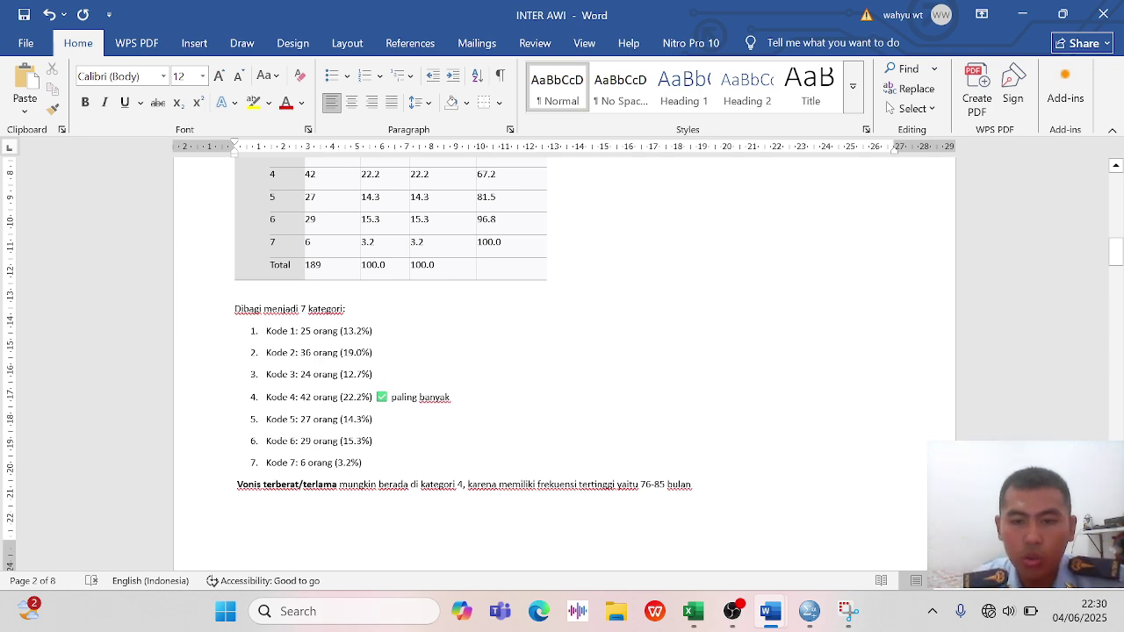
scroll(588, 521, "down", 6)
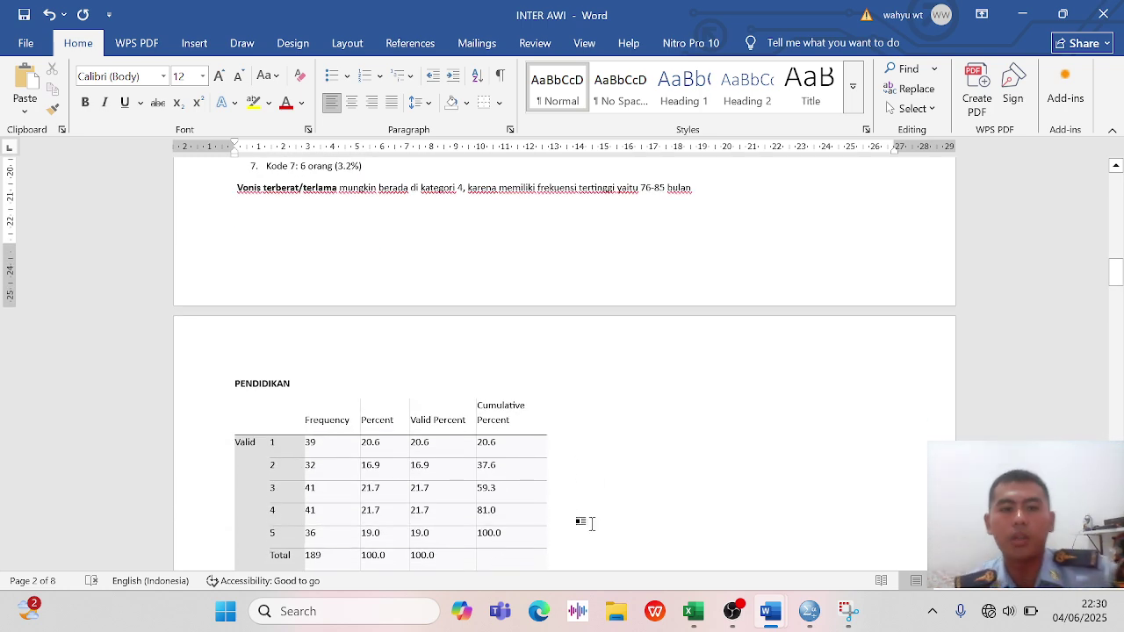
scroll(591, 524, "down", 3)
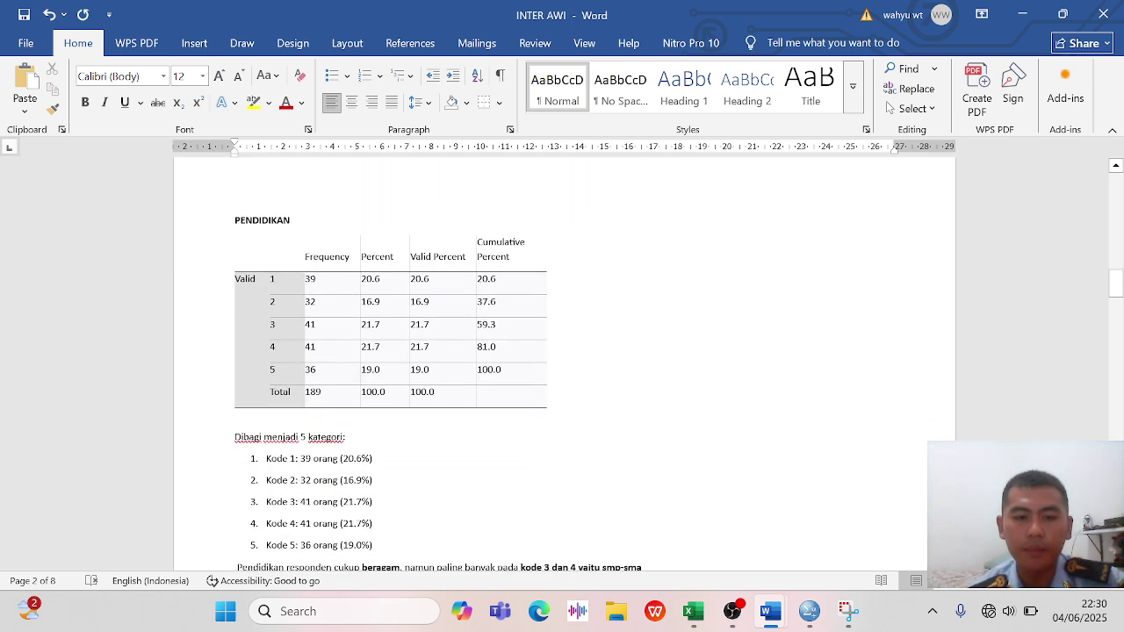
scroll(590, 523, "down", 2)
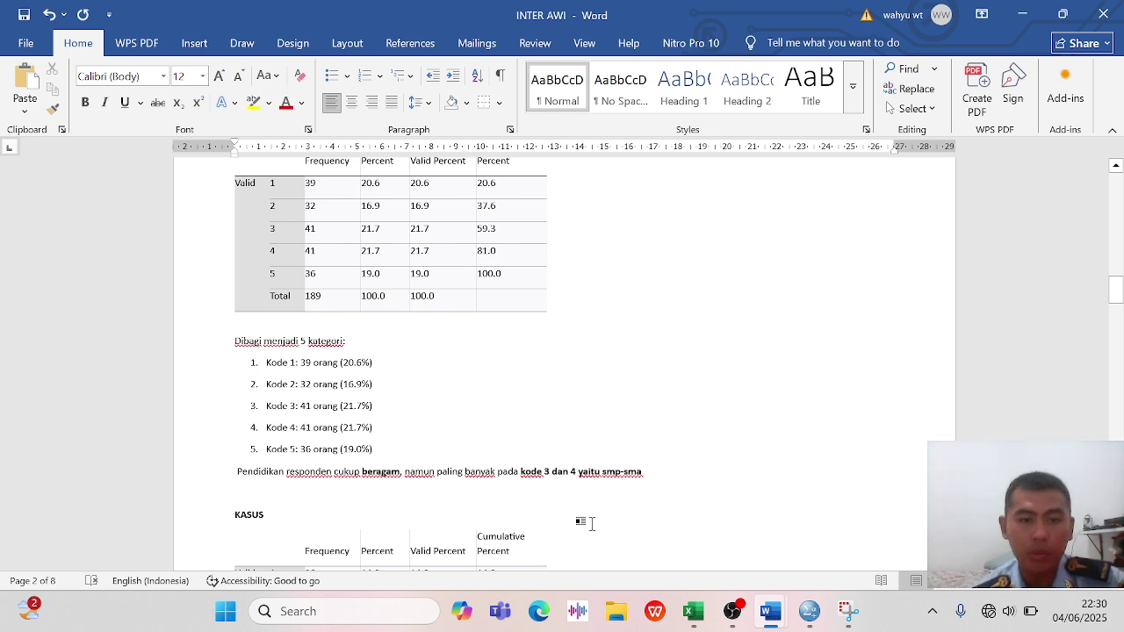
scroll(592, 524, "down", 1)
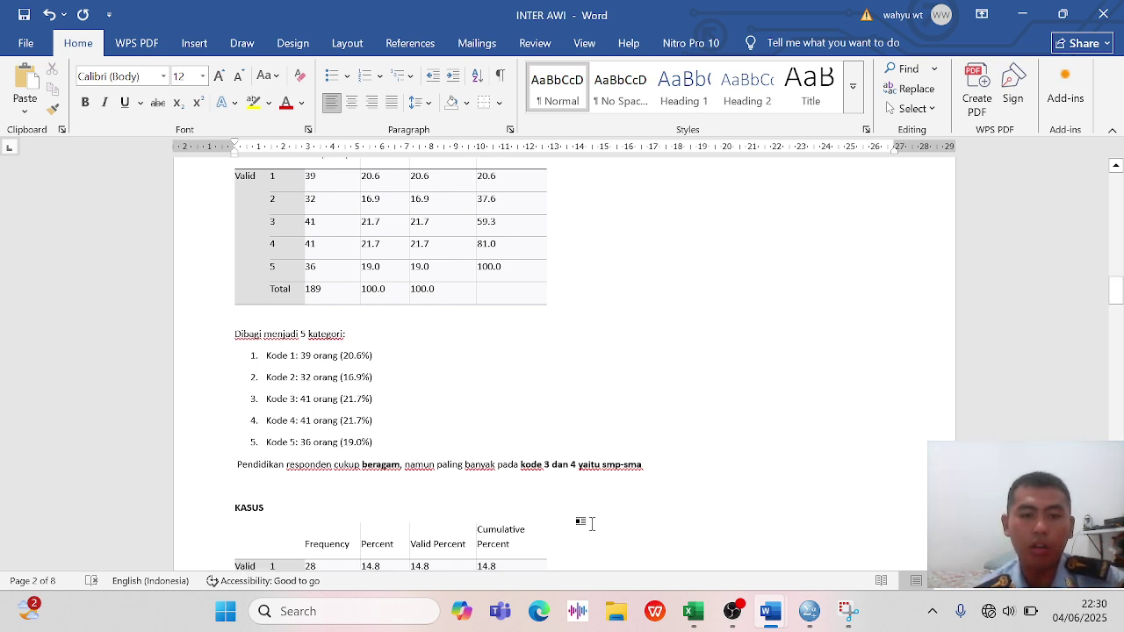
scroll(592, 523, "down", 1)
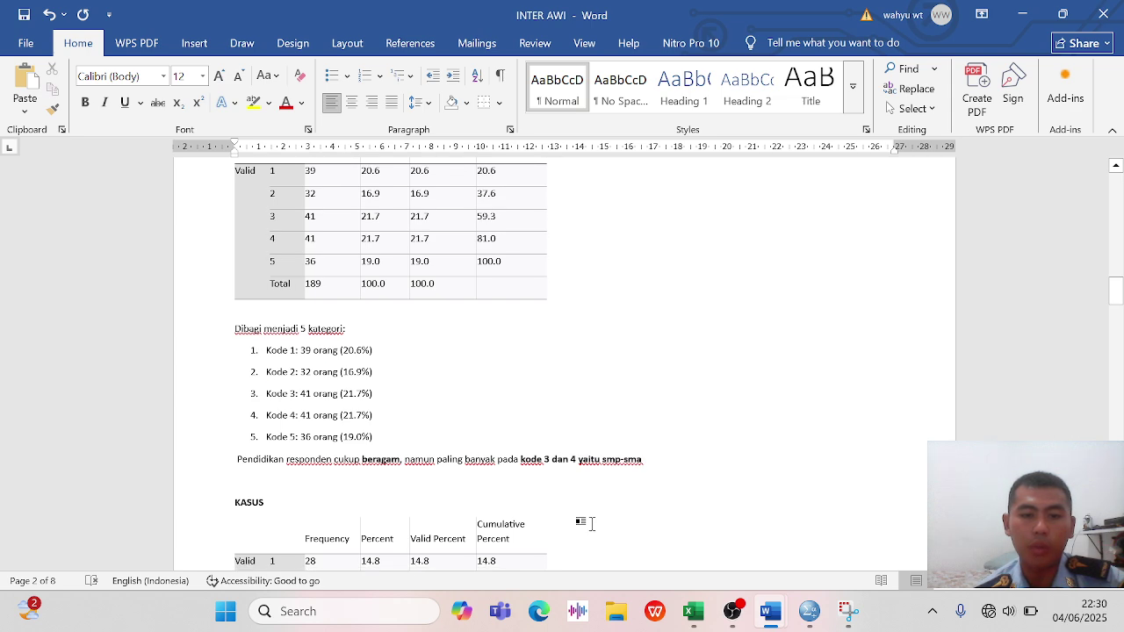
Examine the KASUS and PEMBINAAN frequency tables and the category interpretations written below them
scroll(592, 523, "down", 10)
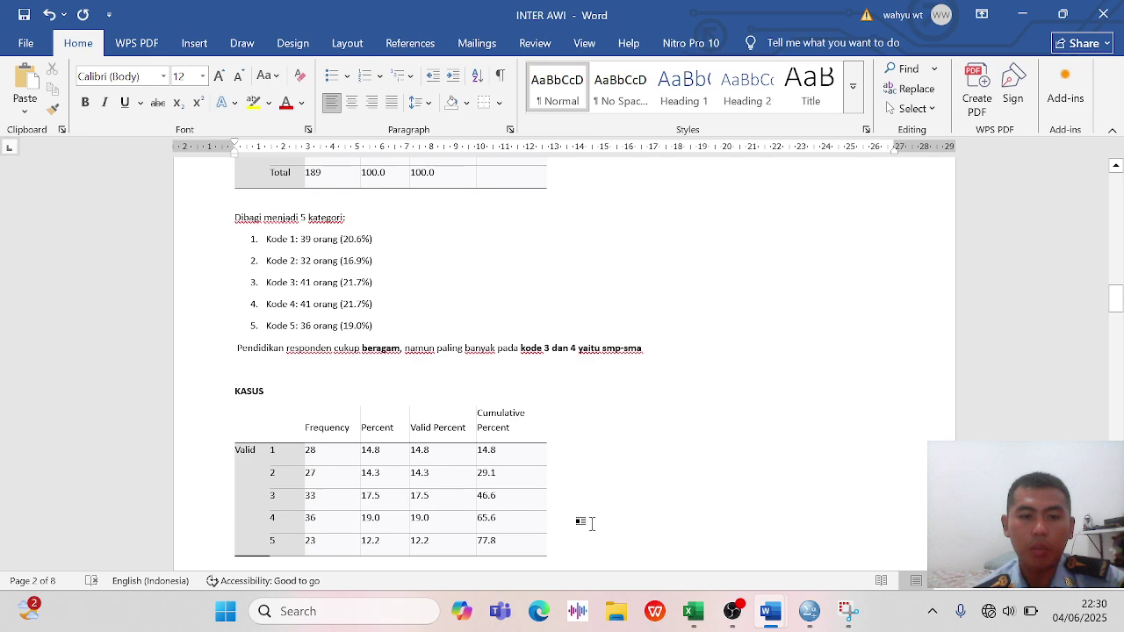
scroll(565, 365, "down", 2)
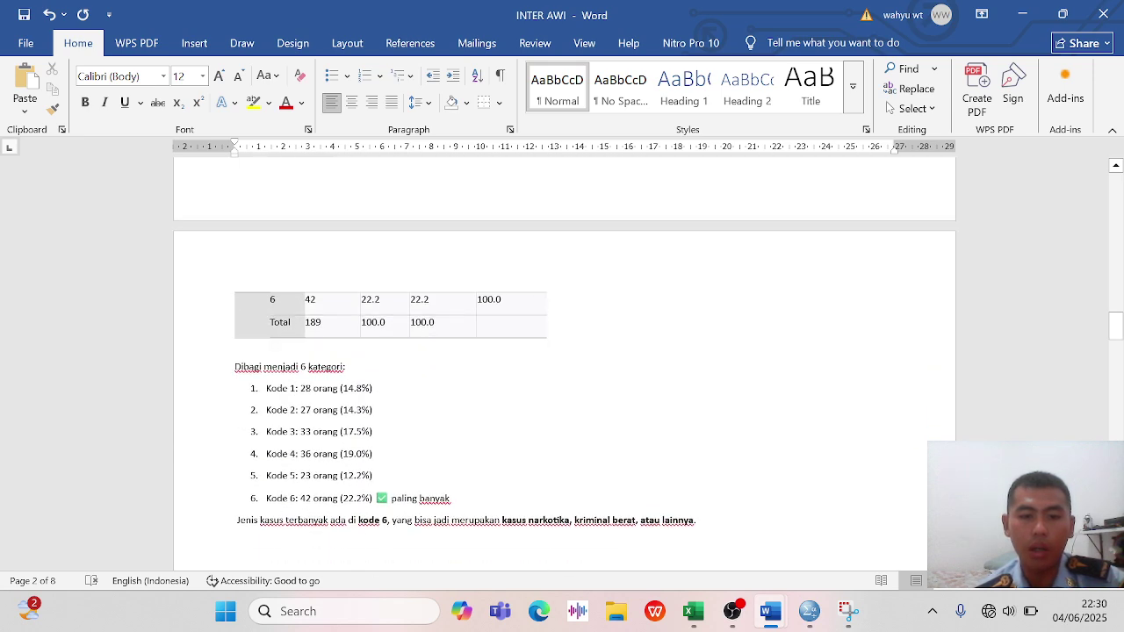
scroll(591, 521, "down", 1)
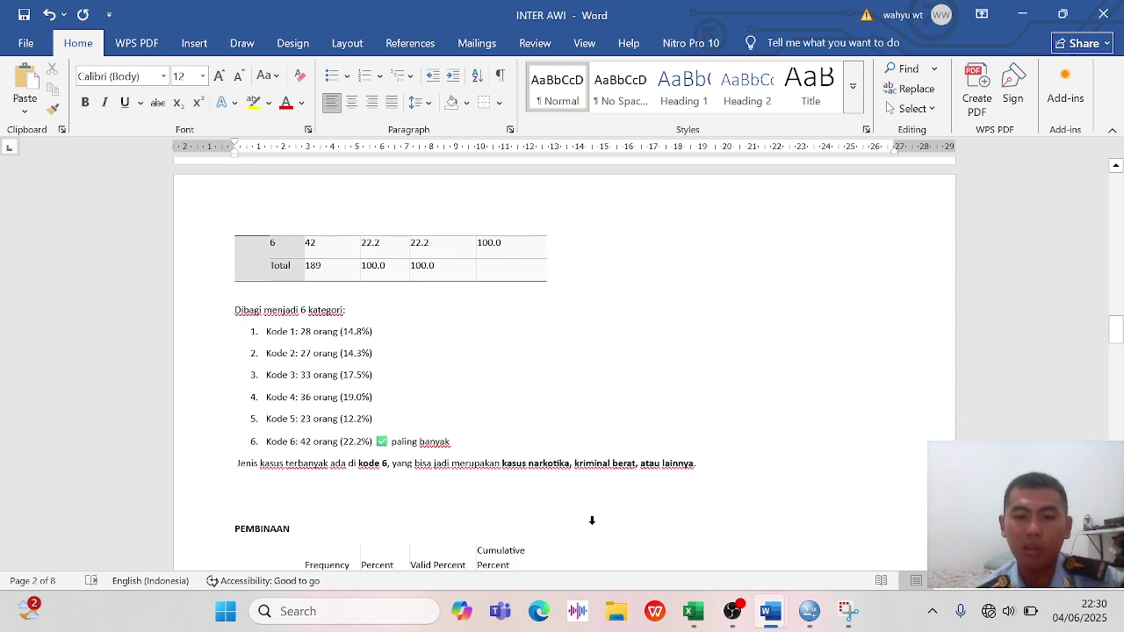
scroll(592, 521, "down", 6)
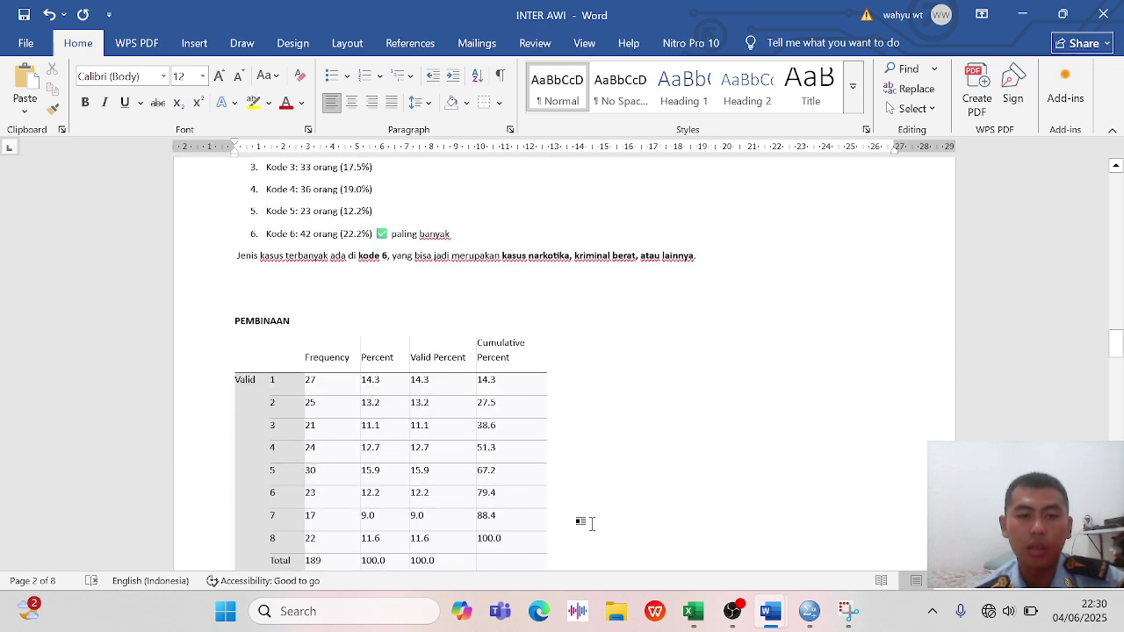
scroll(564, 364, "down", 3)
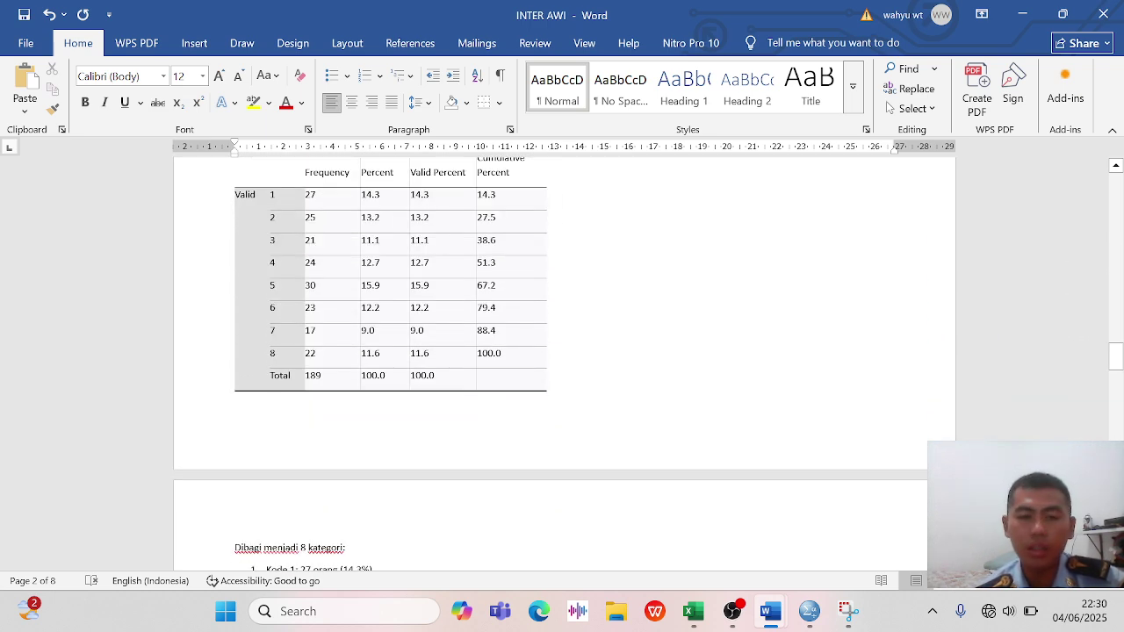
scroll(564, 364, "down", 3)
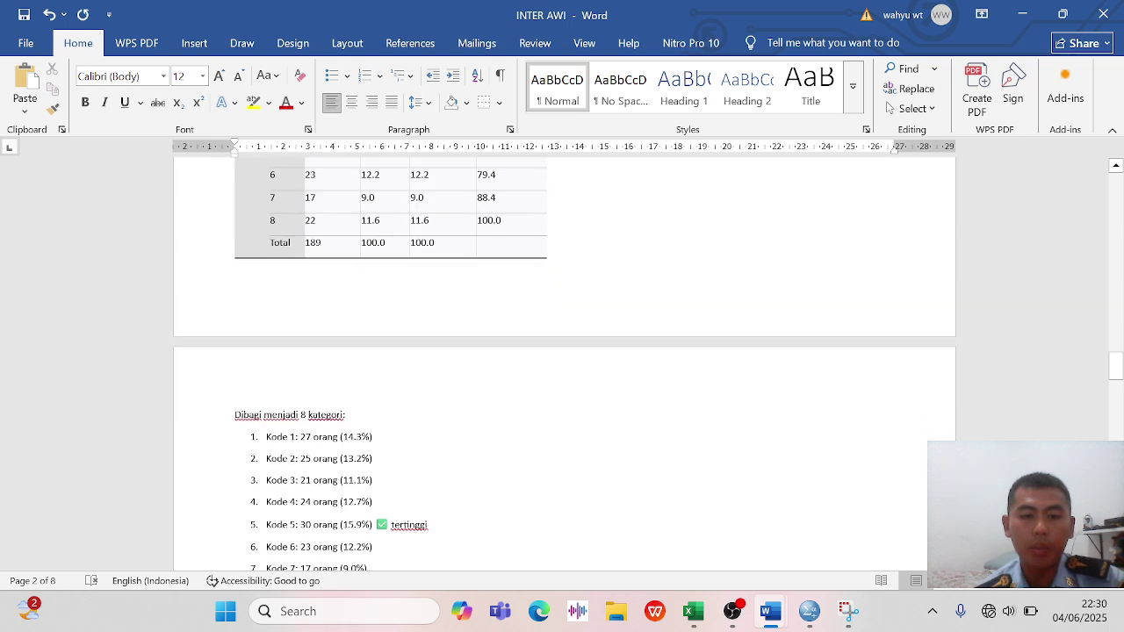
scroll(565, 364, "down", 1)
scroll(565, 364, "down", 1)
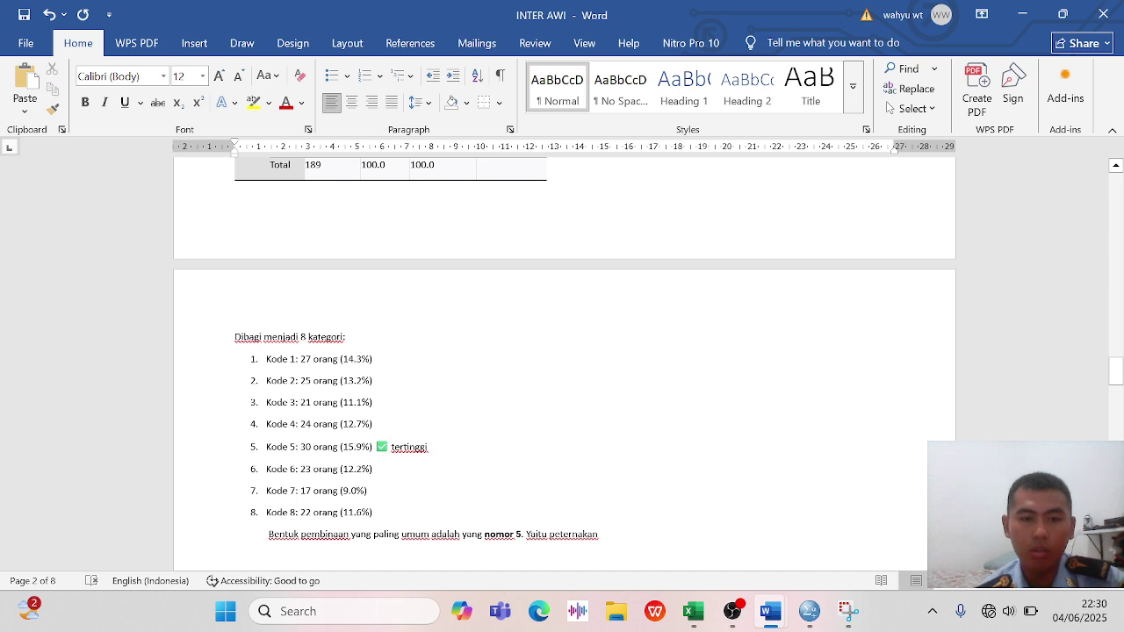
scroll(565, 364, "down", 1)
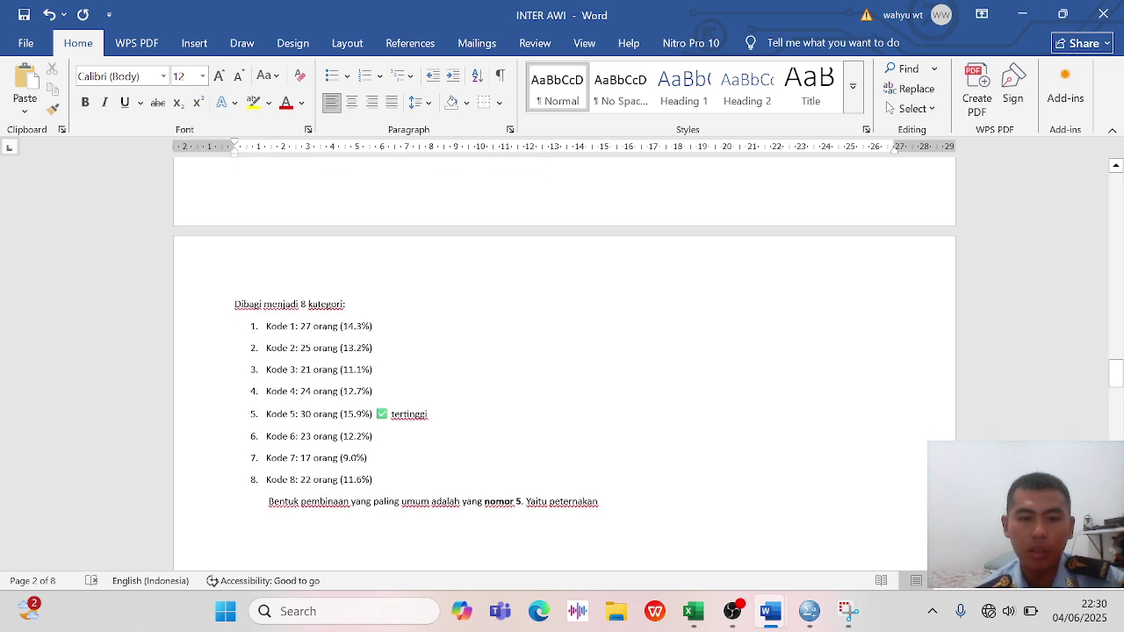
scroll(564, 365, "down", 1)
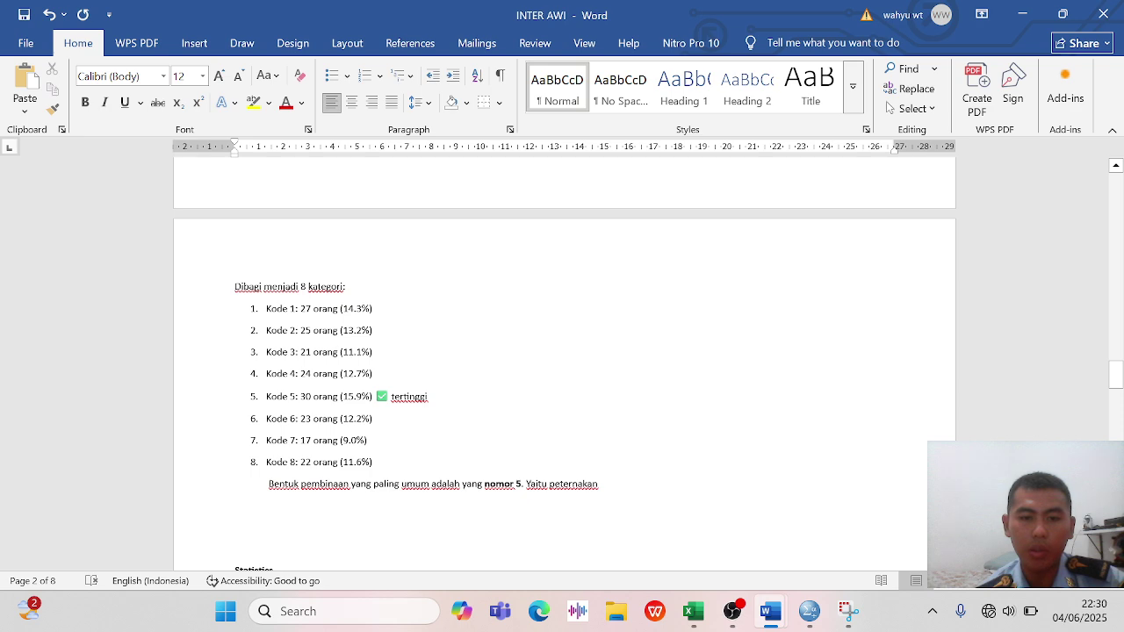
Review the Statistics table for X and Y and the bulleted conclusions under Kesimpulan
scroll(582, 522, "down", 9)
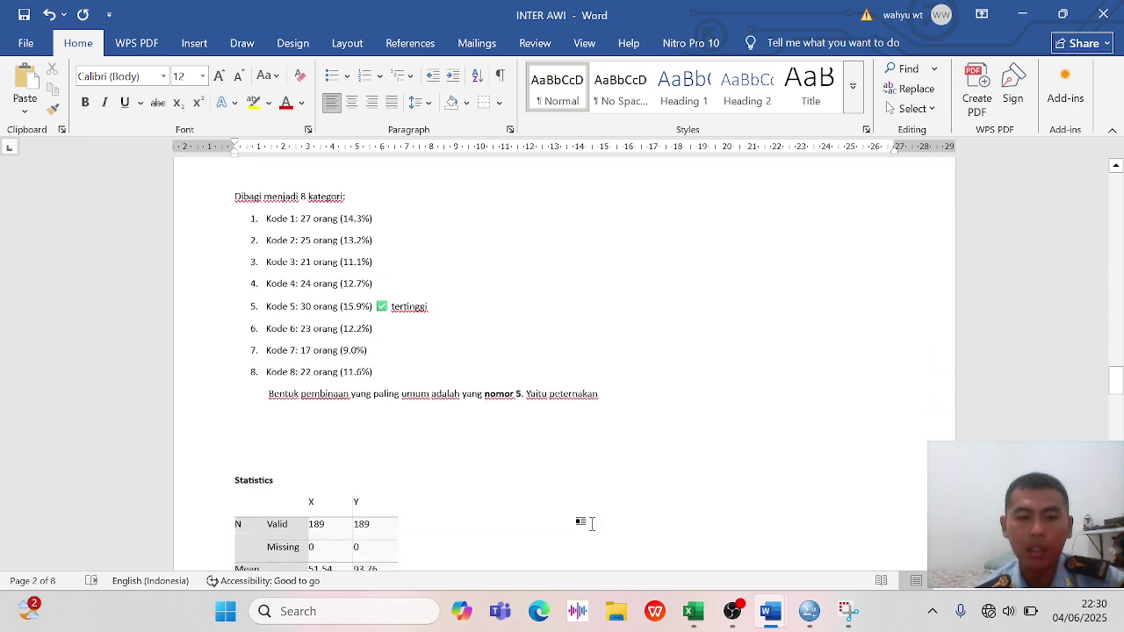
scroll(564, 364, "down", 2)
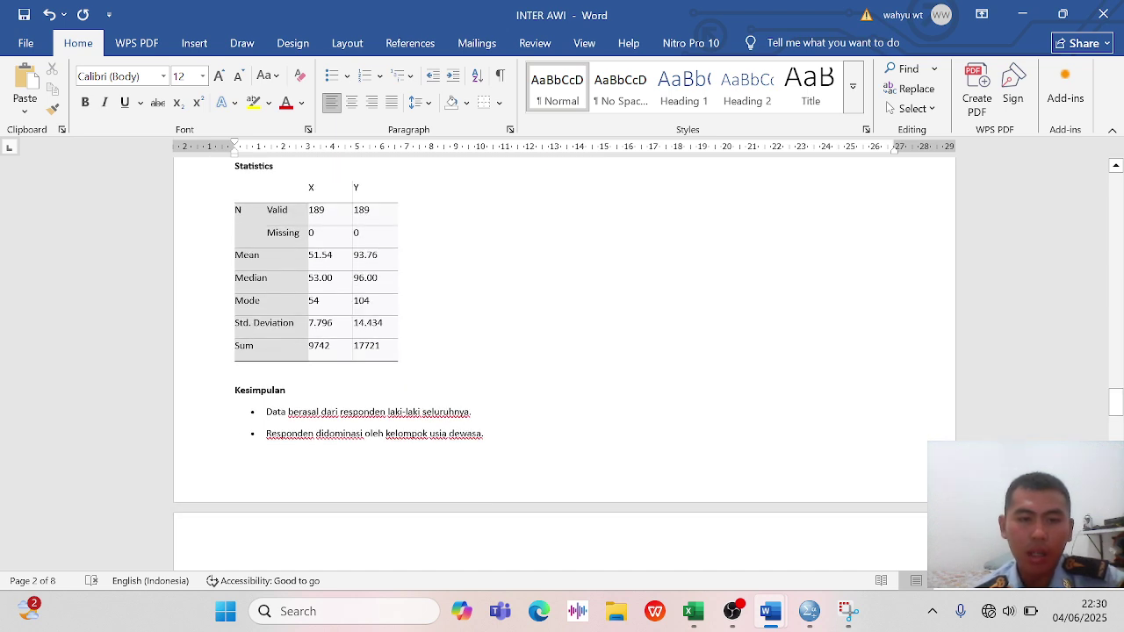
scroll(565, 365, "down", 1)
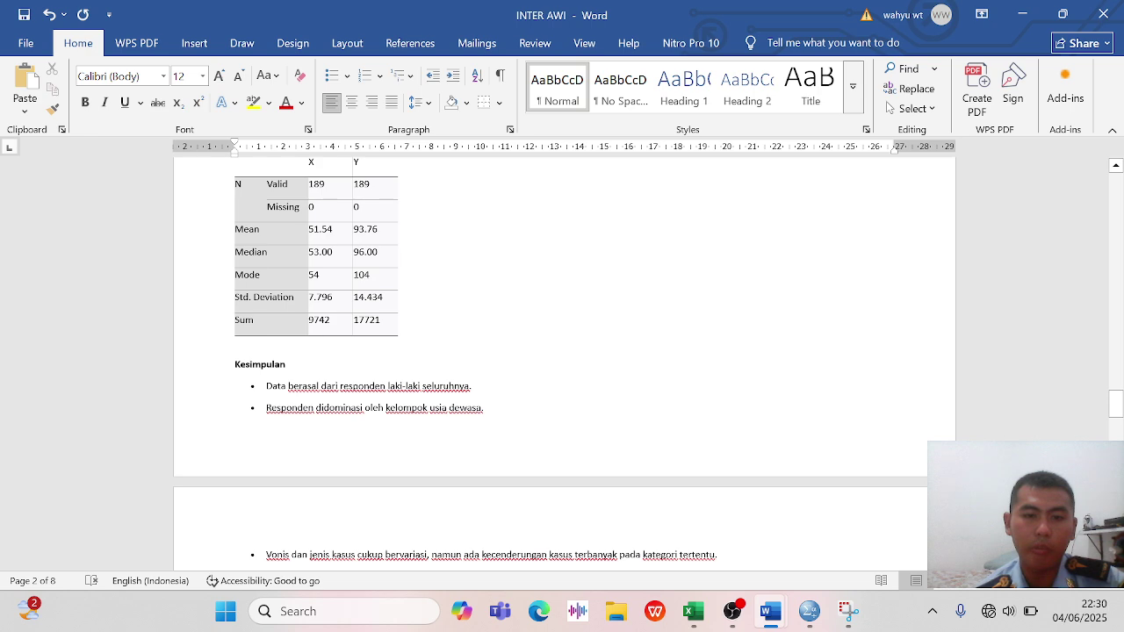
scroll(564, 365, "down", 4)
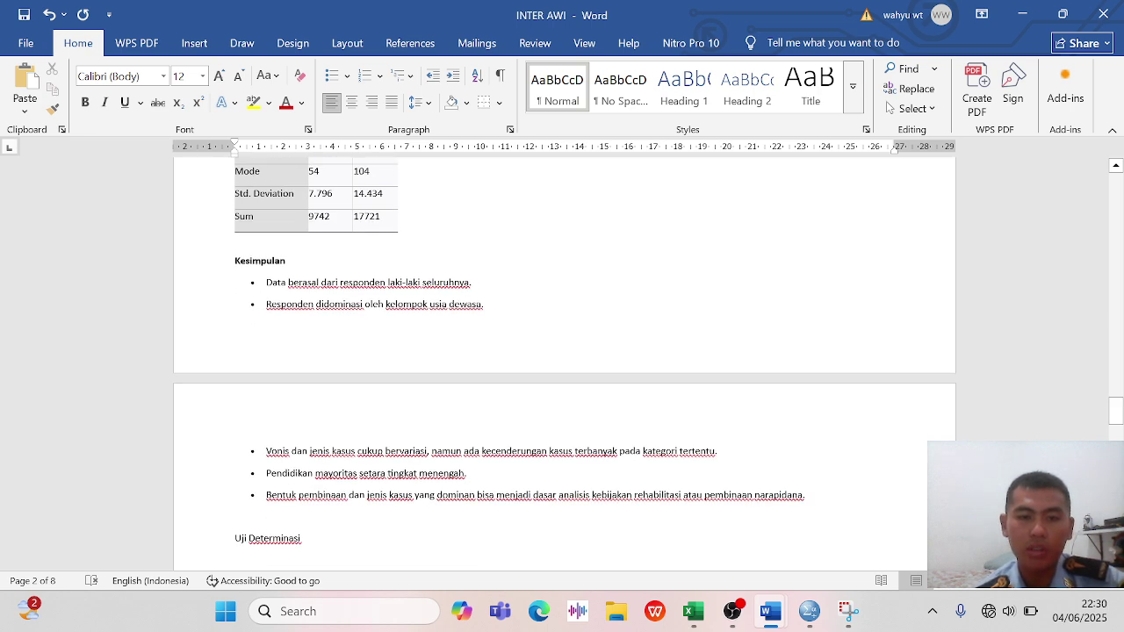
scroll(565, 365, "down", 2)
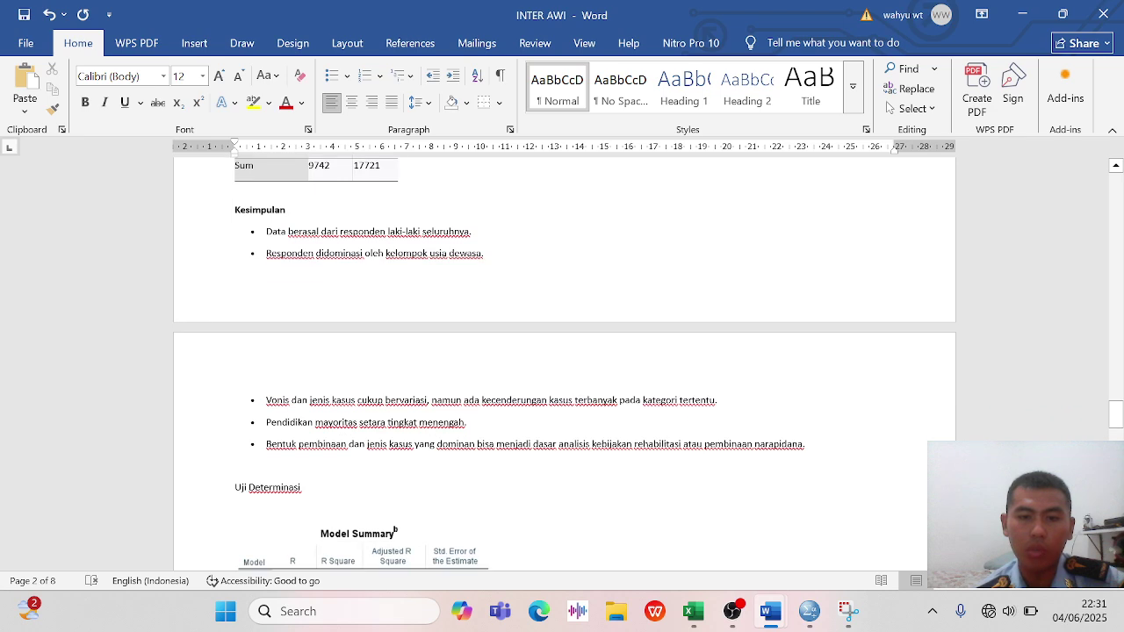
scroll(565, 364, "down", 2)
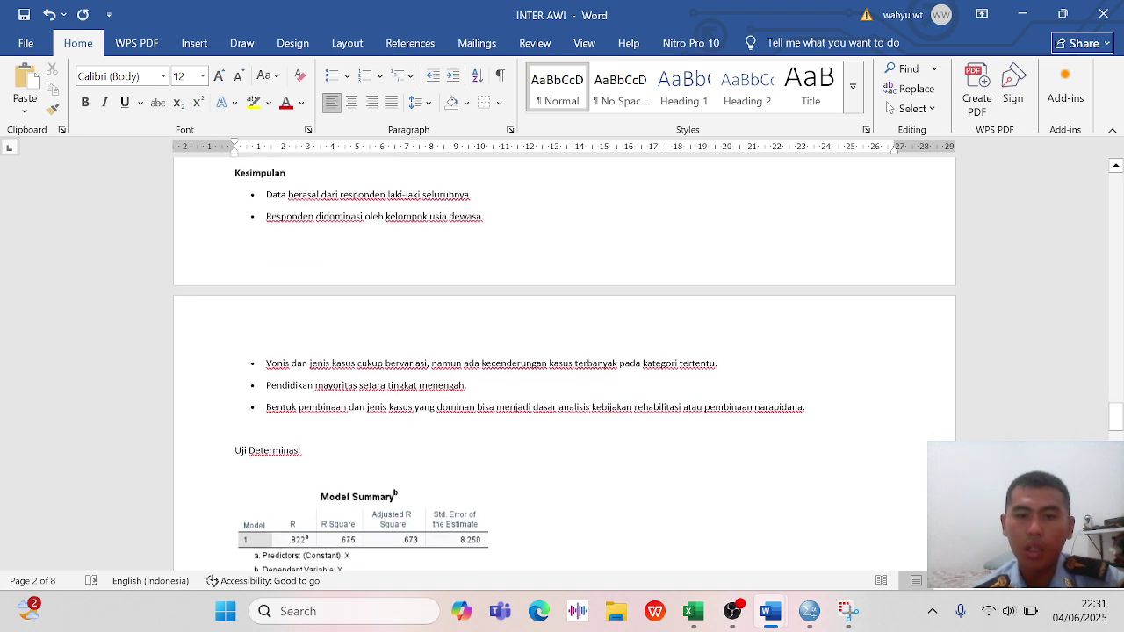
Read the Uji Determinasi section, checking the Model Summary table against its written R Square interpretation
scroll(564, 365, "down", 2)
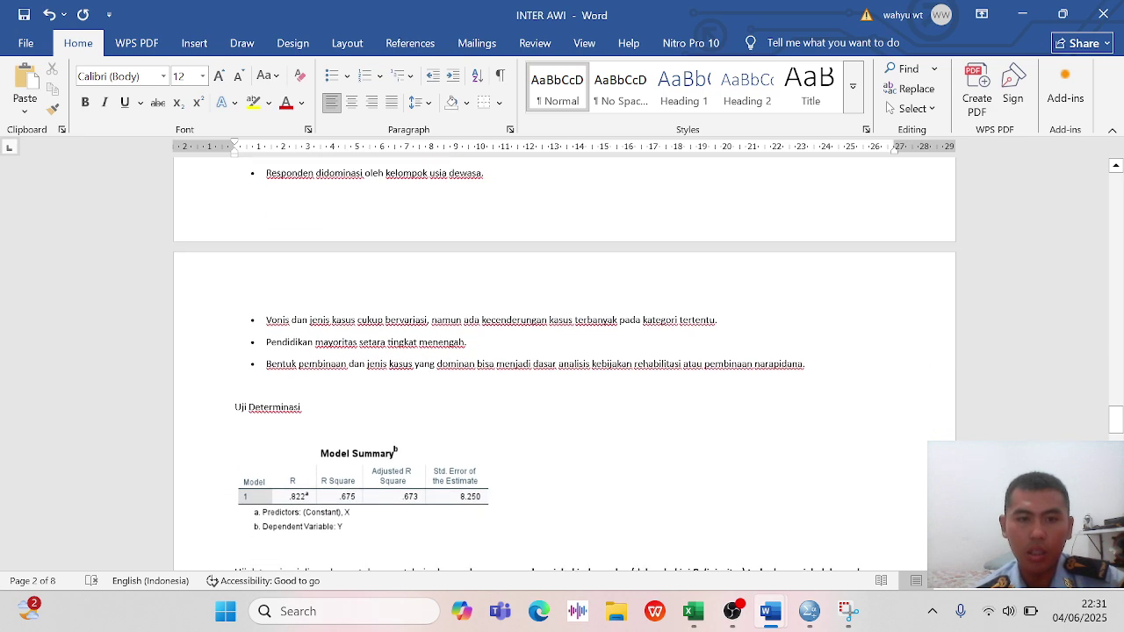
scroll(565, 364, "down", 2)
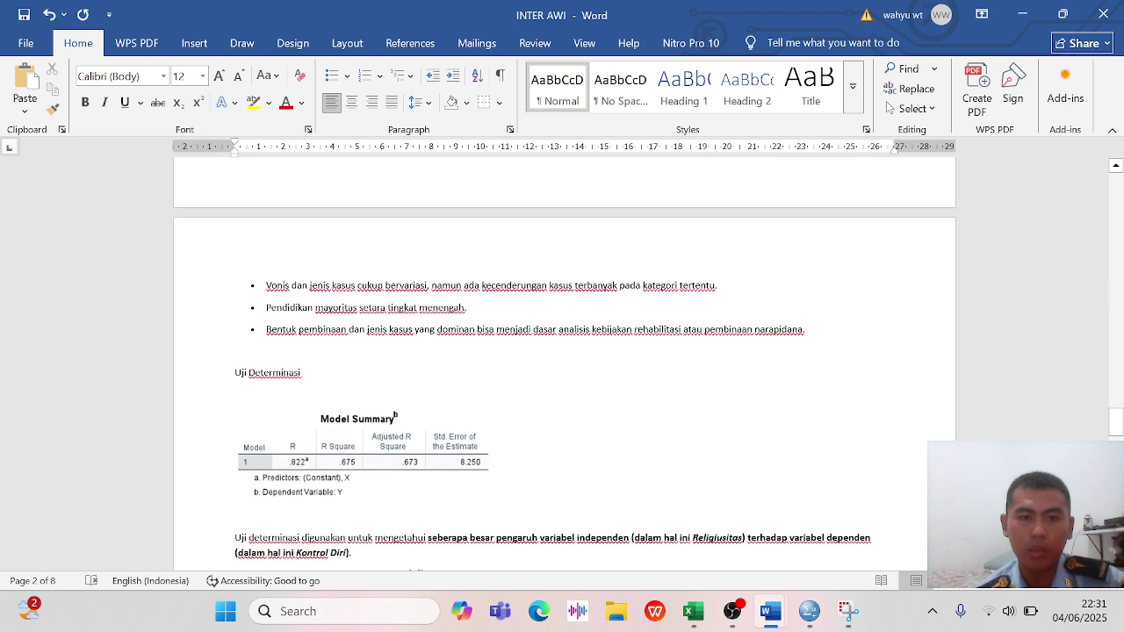
scroll(564, 364, "down", 2)
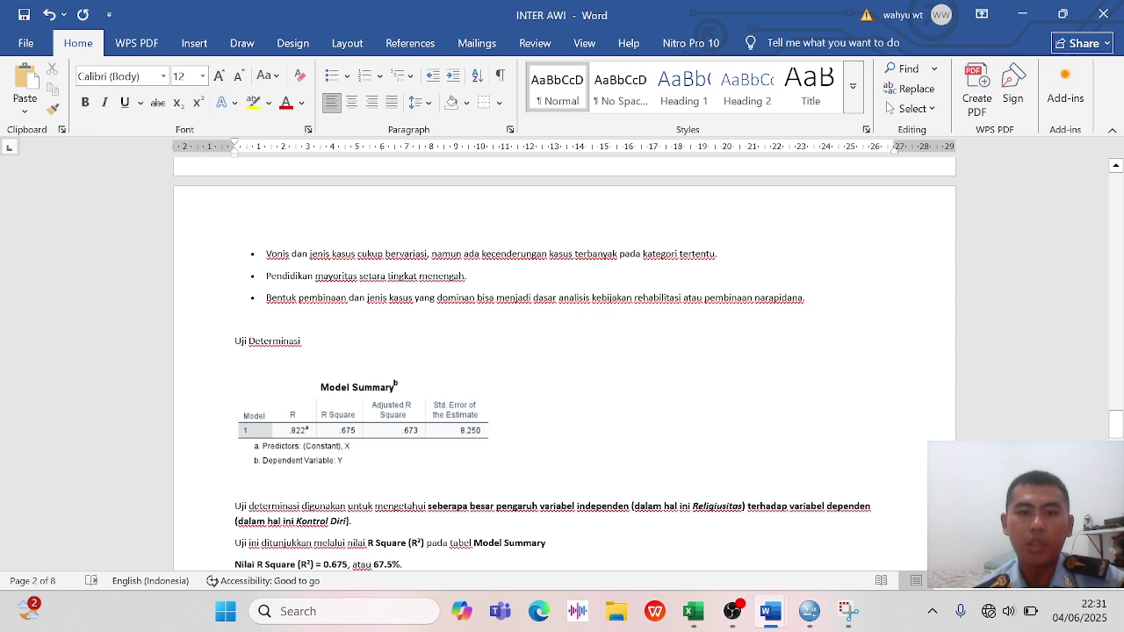
scroll(565, 365, "down", 1)
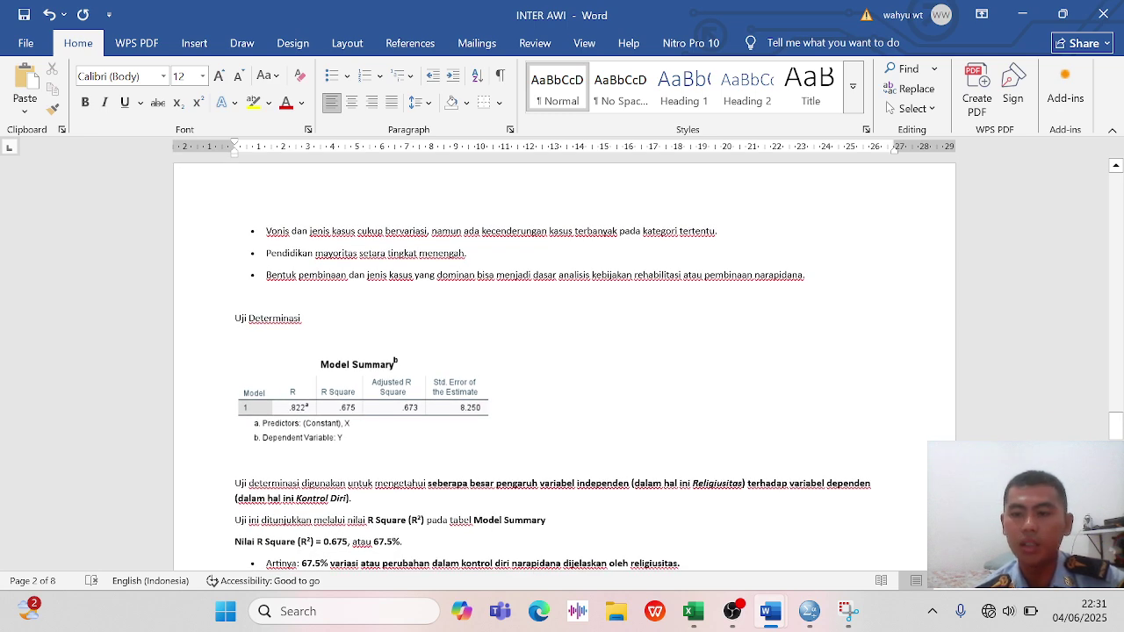
scroll(565, 365, "down", 2)
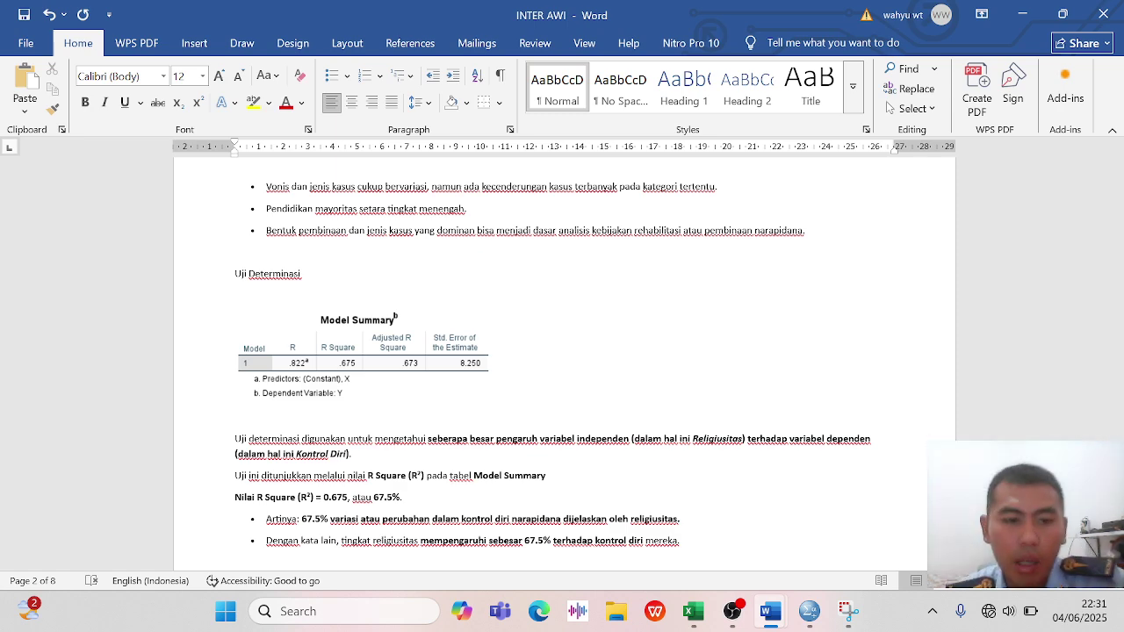
scroll(561, 360, "down", 1)
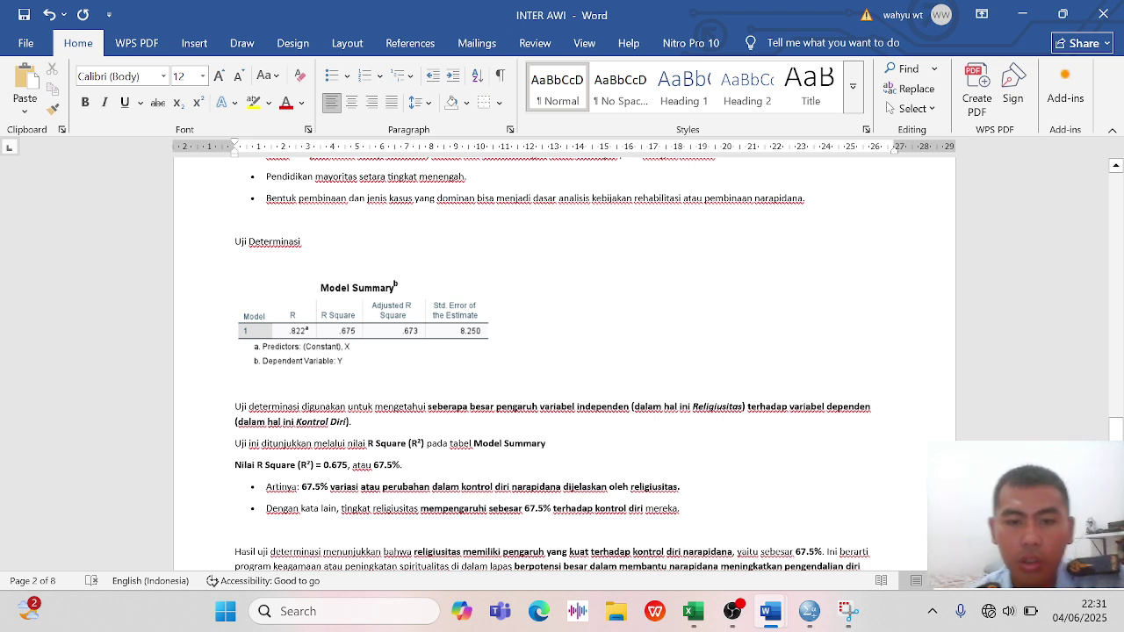
scroll(562, 364, "down", 2)
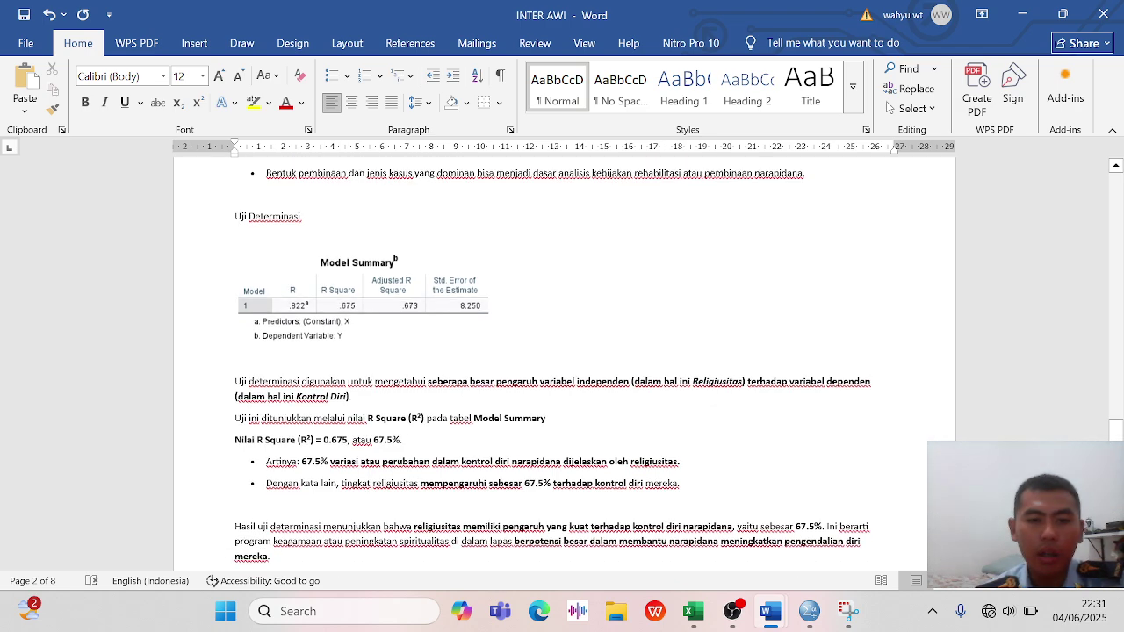
scroll(562, 364, "down", 1)
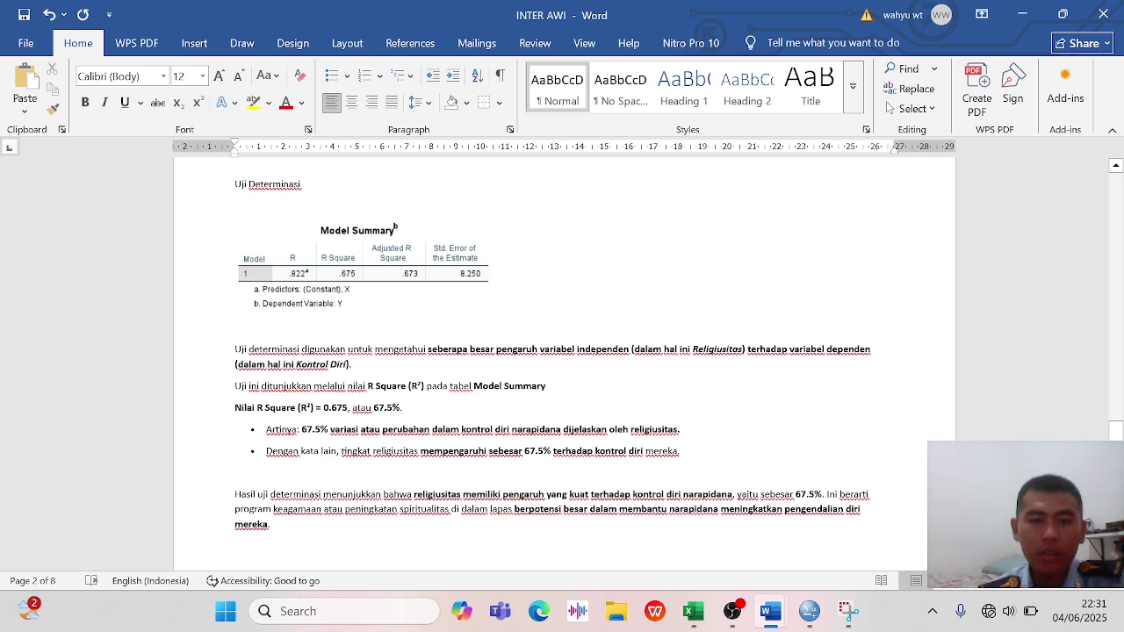
scroll(562, 363, "down", 2)
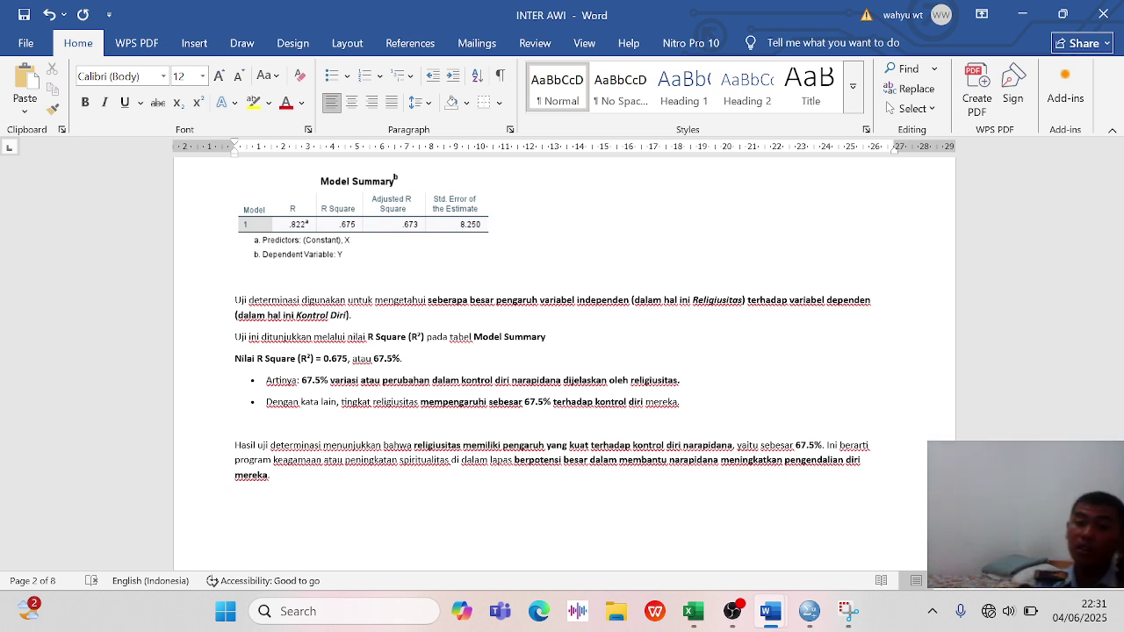
scroll(562, 363, "down", 1)
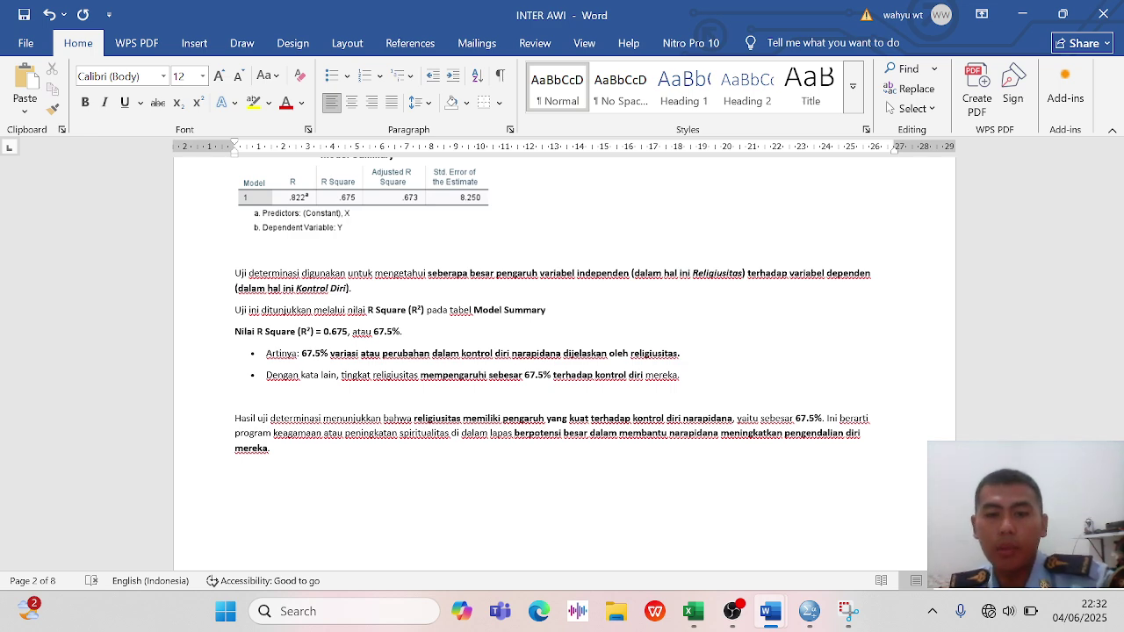
scroll(562, 351, "down", 1)
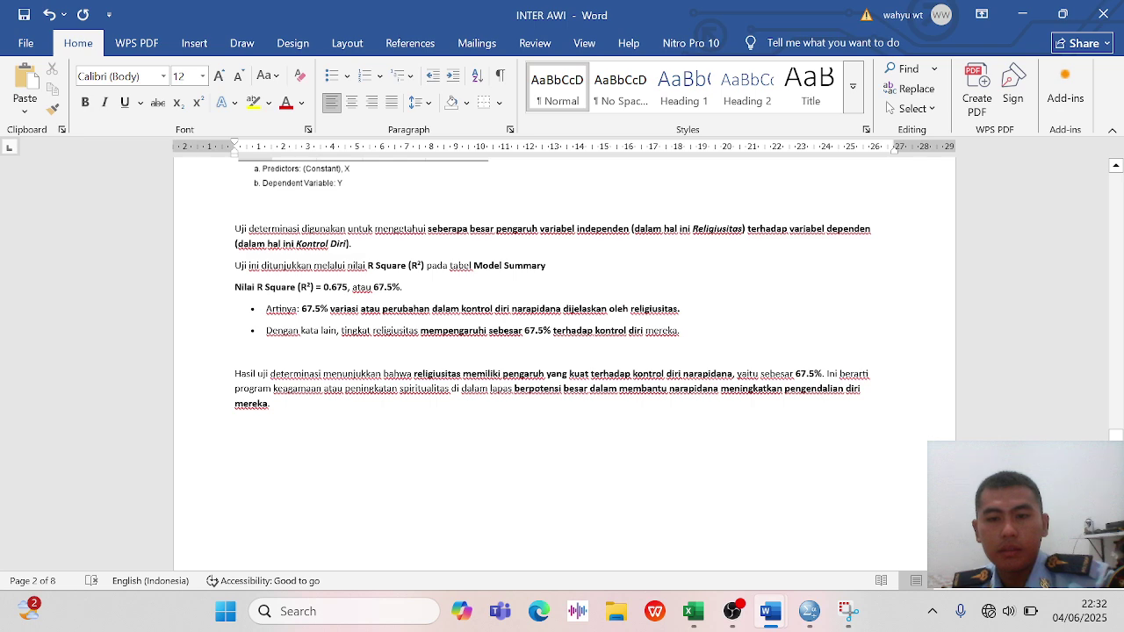
Read the Uji Signifikasi section, checking the ANOVA table against its written F value and significance interpretation
scroll(562, 352, "down", 3)
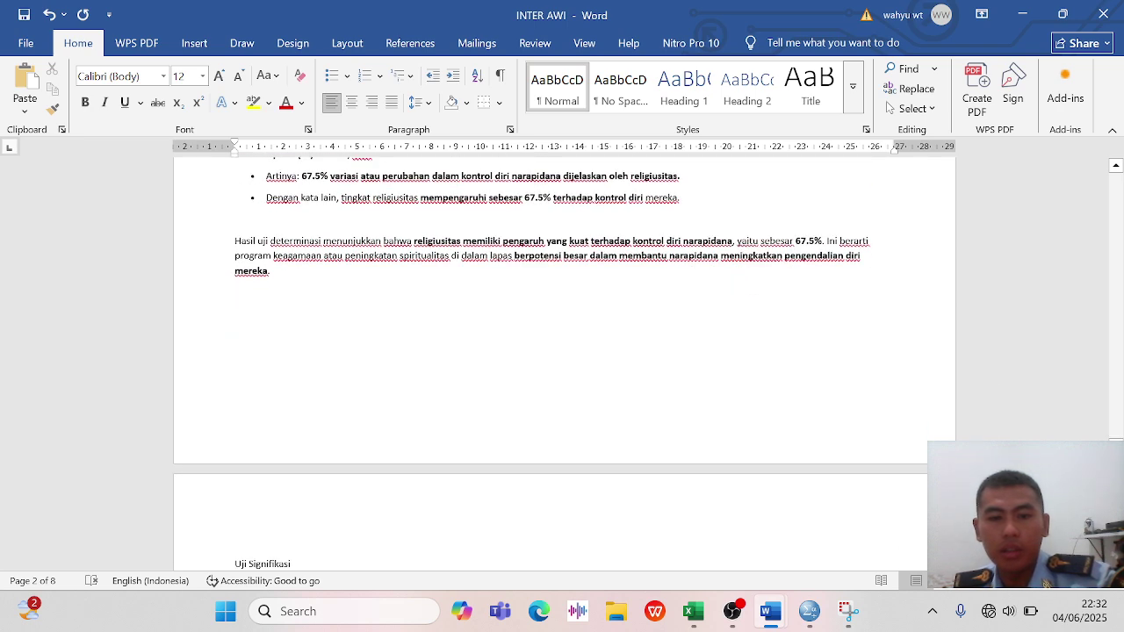
scroll(431, 447, "down", 7)
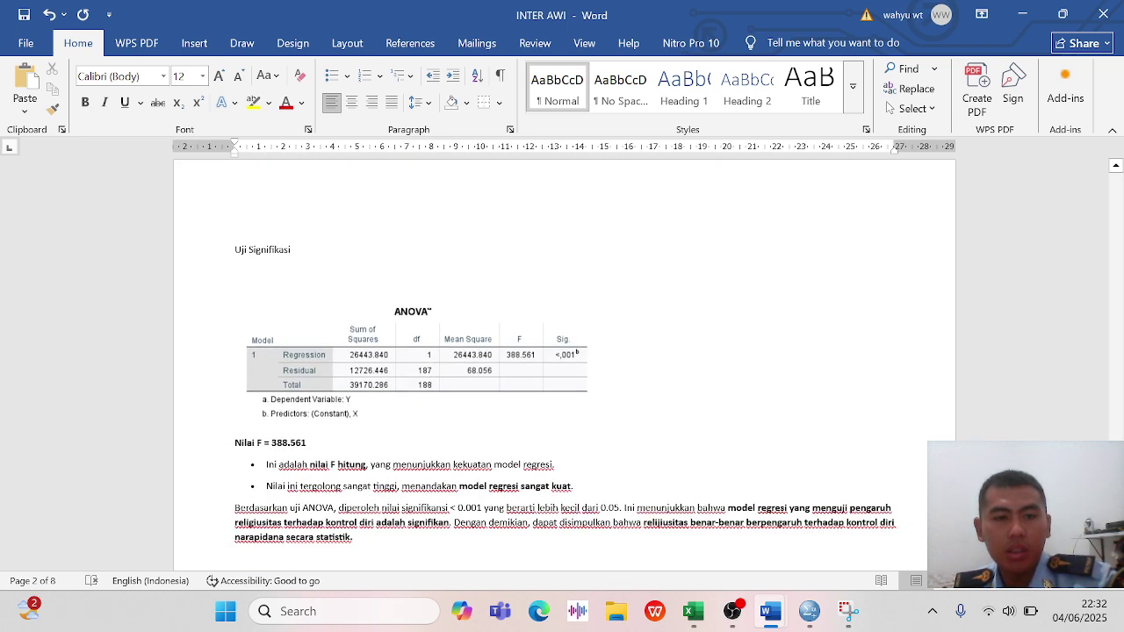
scroll(564, 350, "down", 1)
scroll(565, 368, "down", 1)
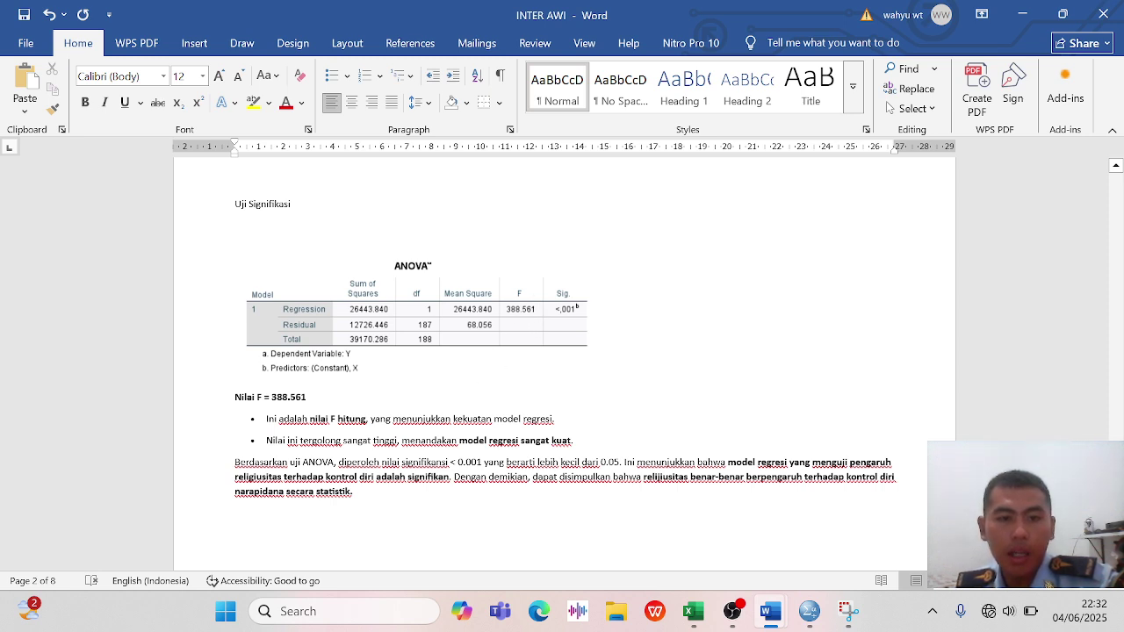
scroll(564, 351, "down", 1)
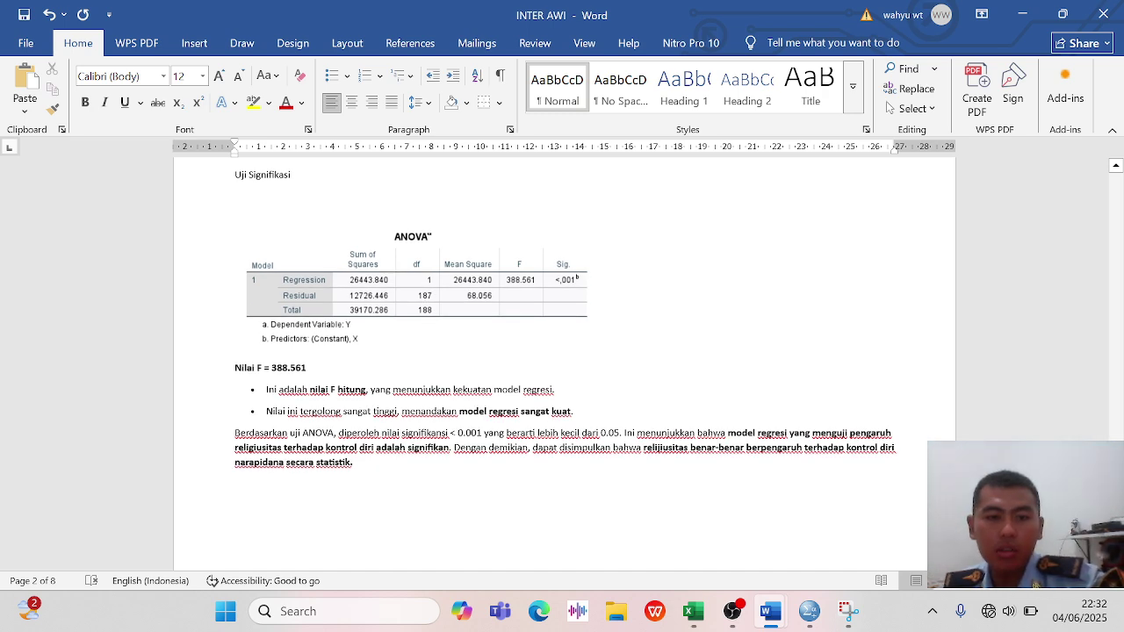
scroll(565, 351, "down", 1)
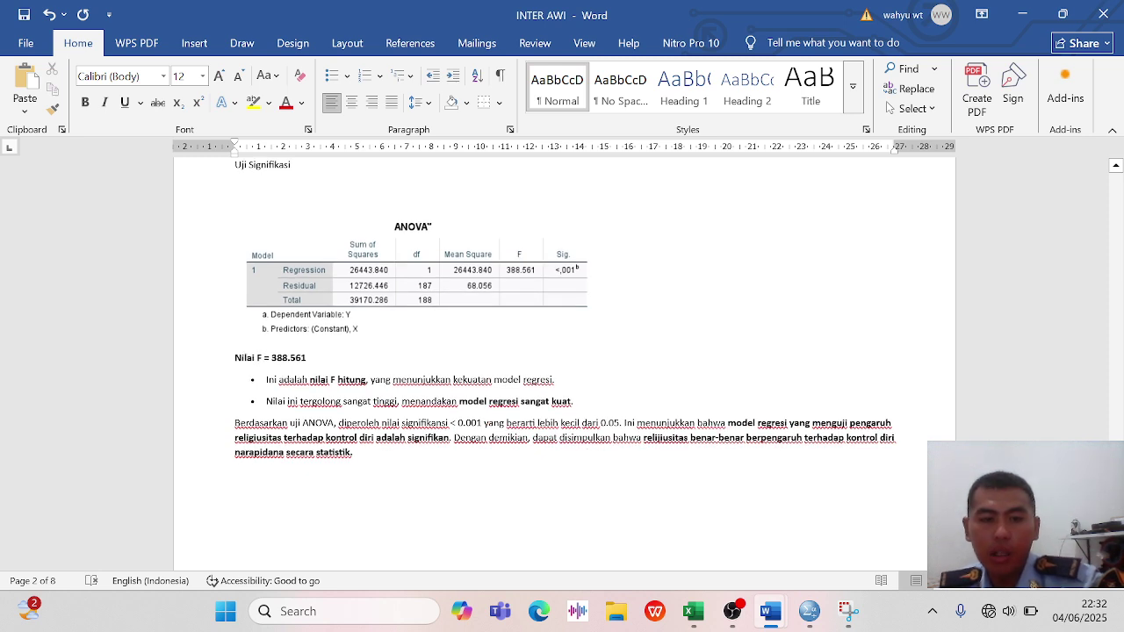
scroll(564, 351, "down", 1)
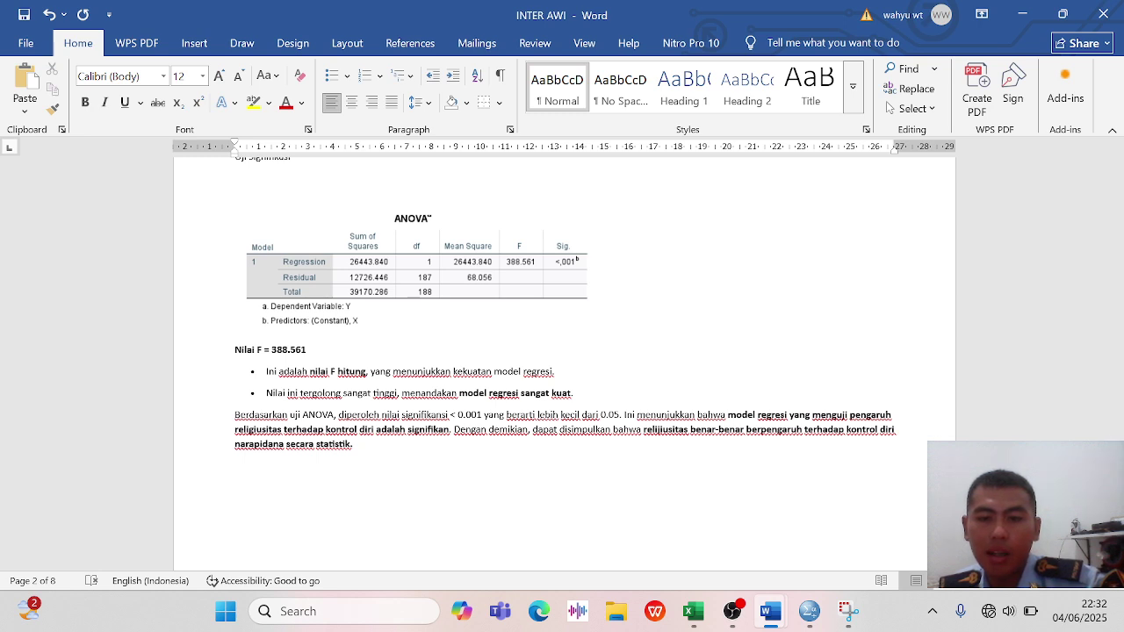
scroll(564, 351, "down", 2)
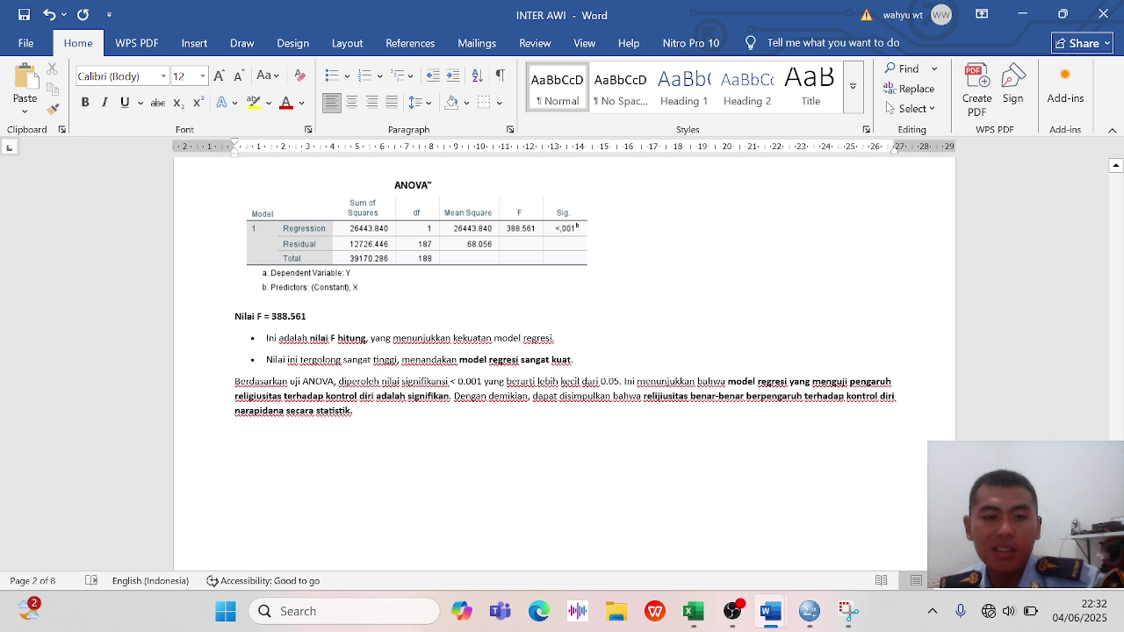
scroll(564, 351, "down", 1)
scroll(565, 351, "down", 2)
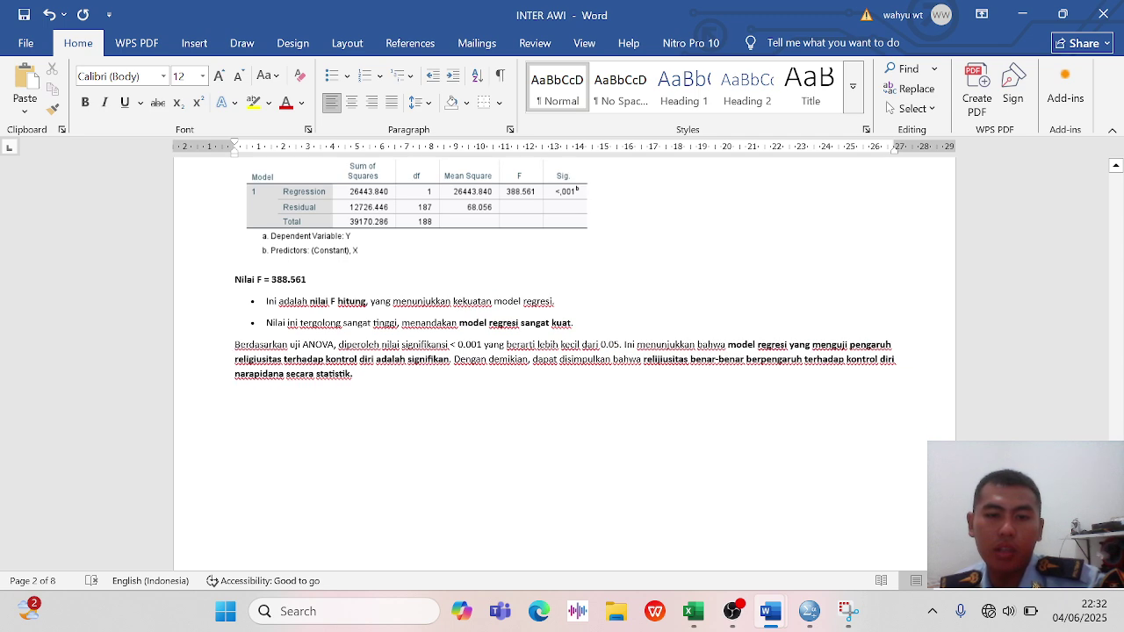
scroll(565, 351, "down", 2)
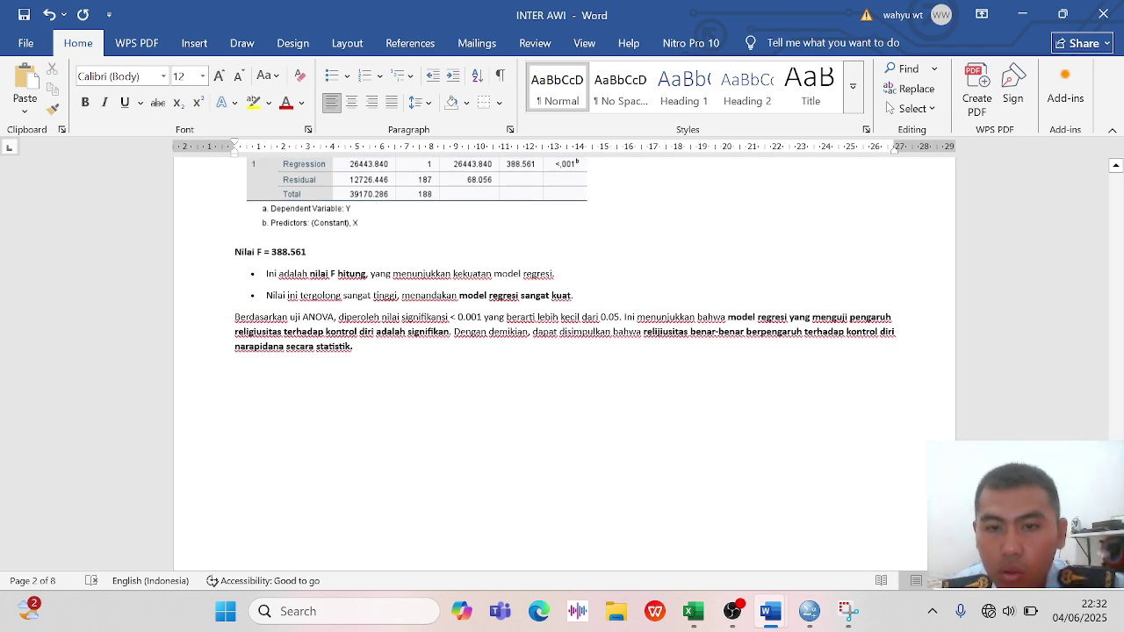
Correct the misspelled word to "religiusitas" in the bold conclusion of the ANOVA interpretation paragraph
key("ctrl+b")
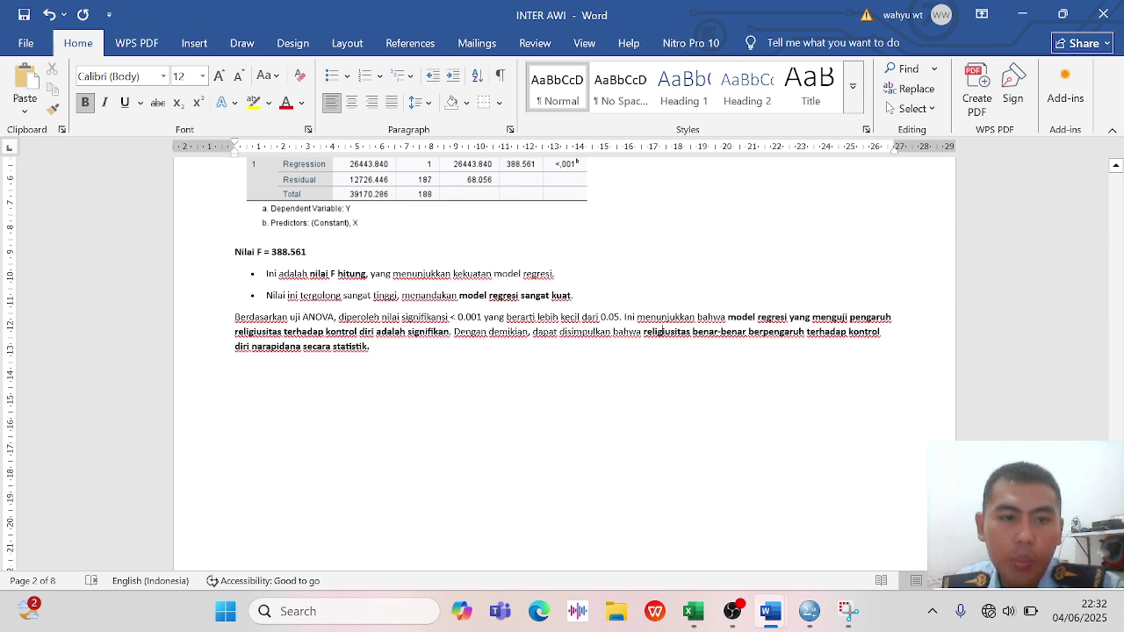
left_click_drag(729, 449, 728, 364)
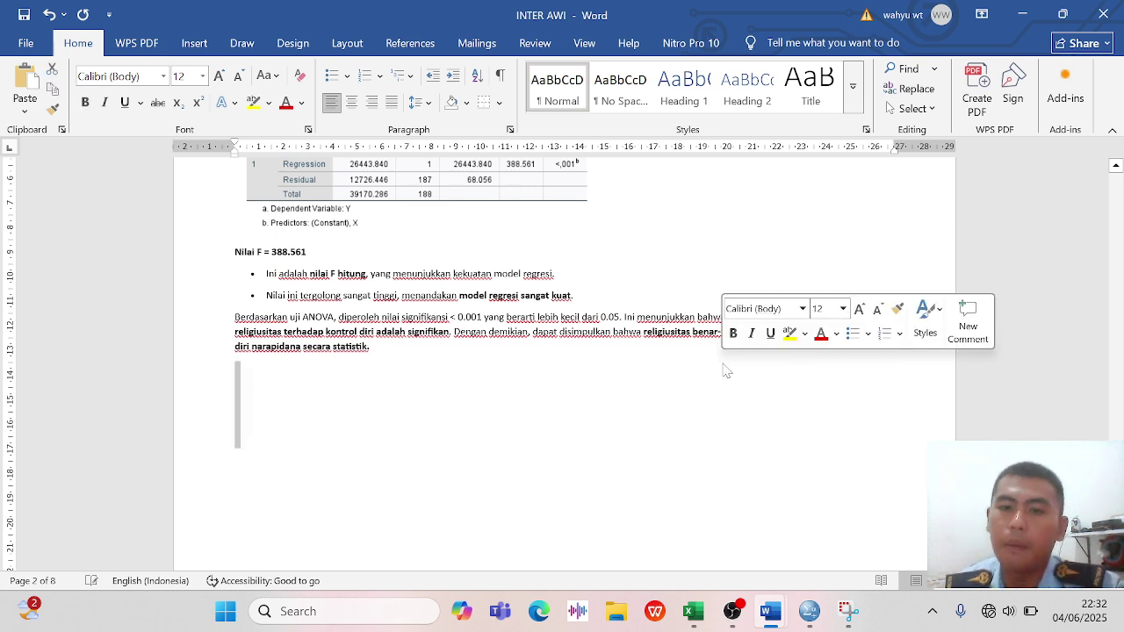
Read the Uji Sample Kolmogorov Smirnov section, checking the test table against its written normality interpretation
scroll(728, 369, "down", 3)
scroll(564, 360, "down", 5)
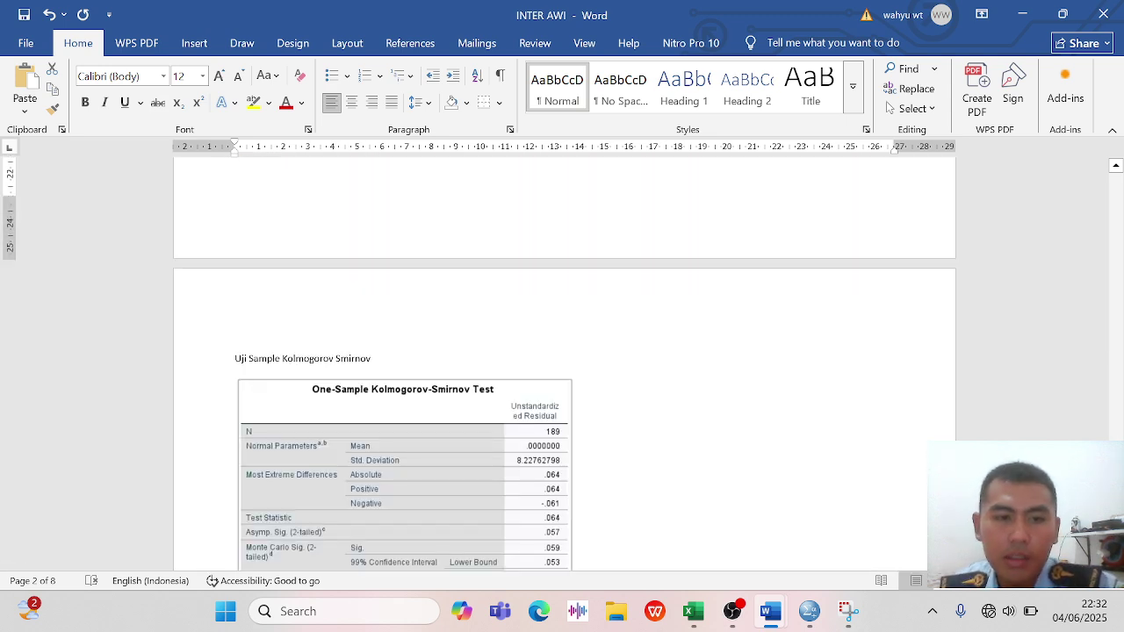
scroll(564, 360, "down", 5)
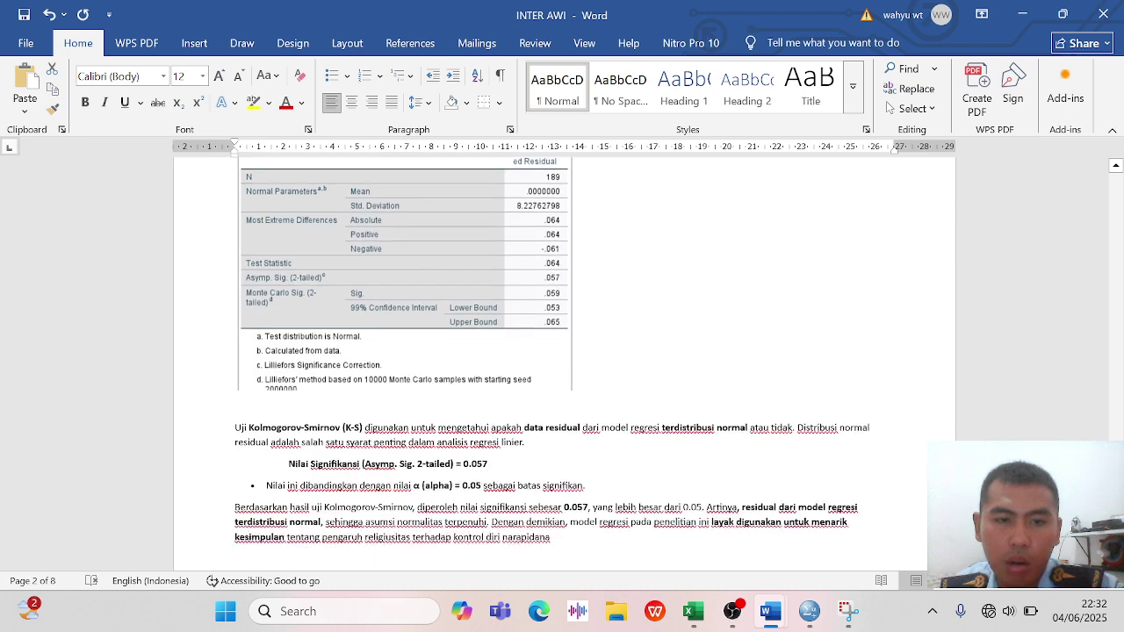
scroll(566, 281, "down", 1)
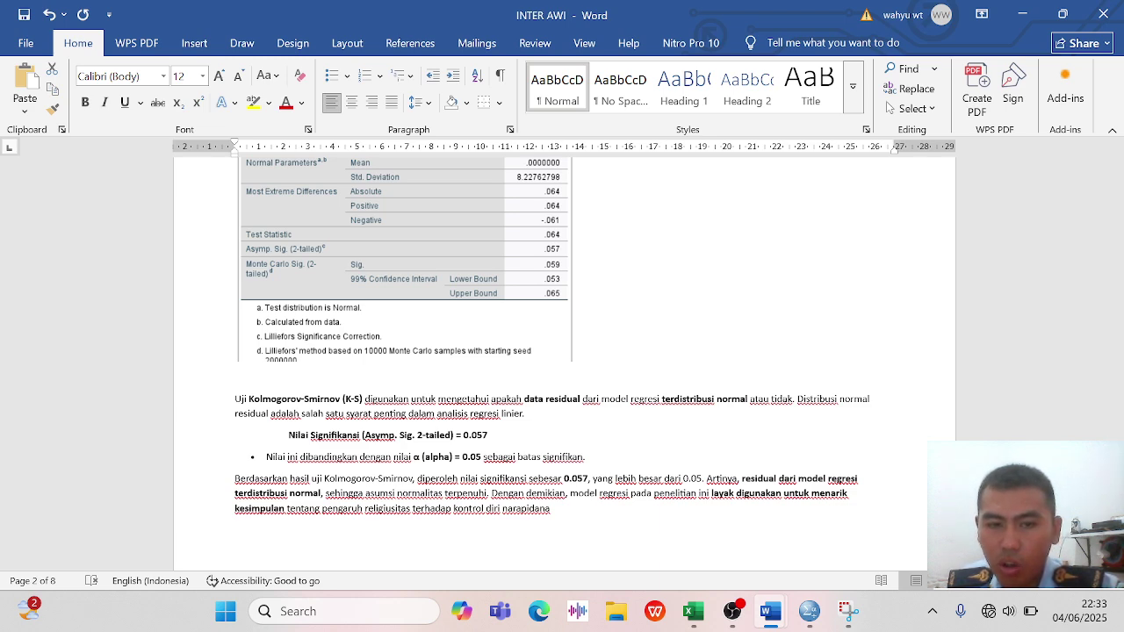
scroll(562, 333, "down", 1)
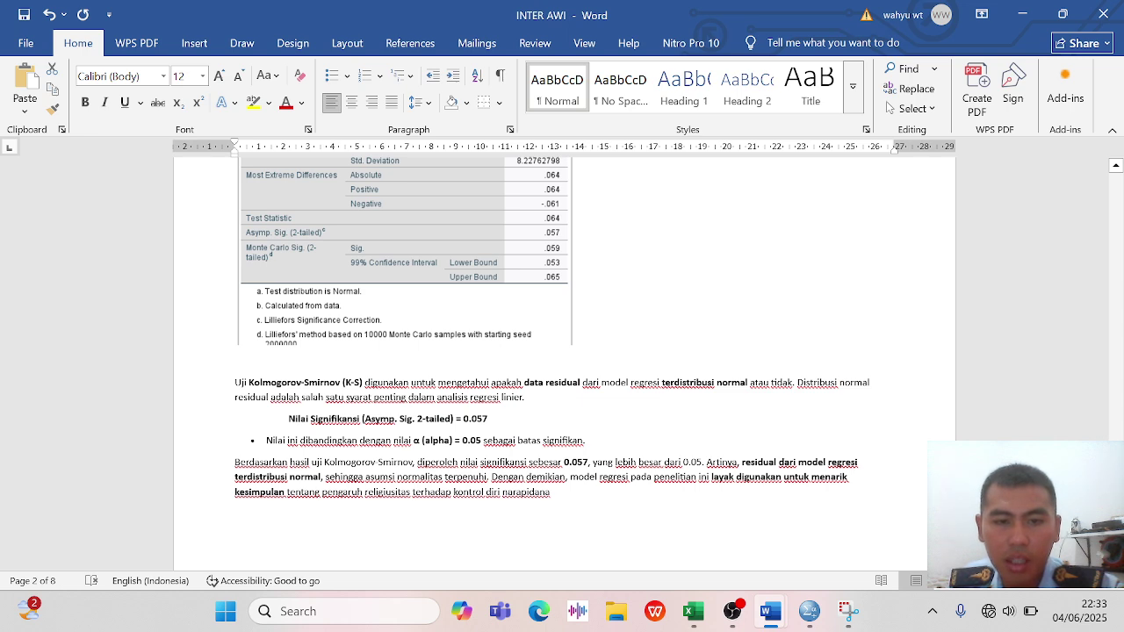
scroll(562, 333, "down", 1)
scroll(562, 333, "down", 1)
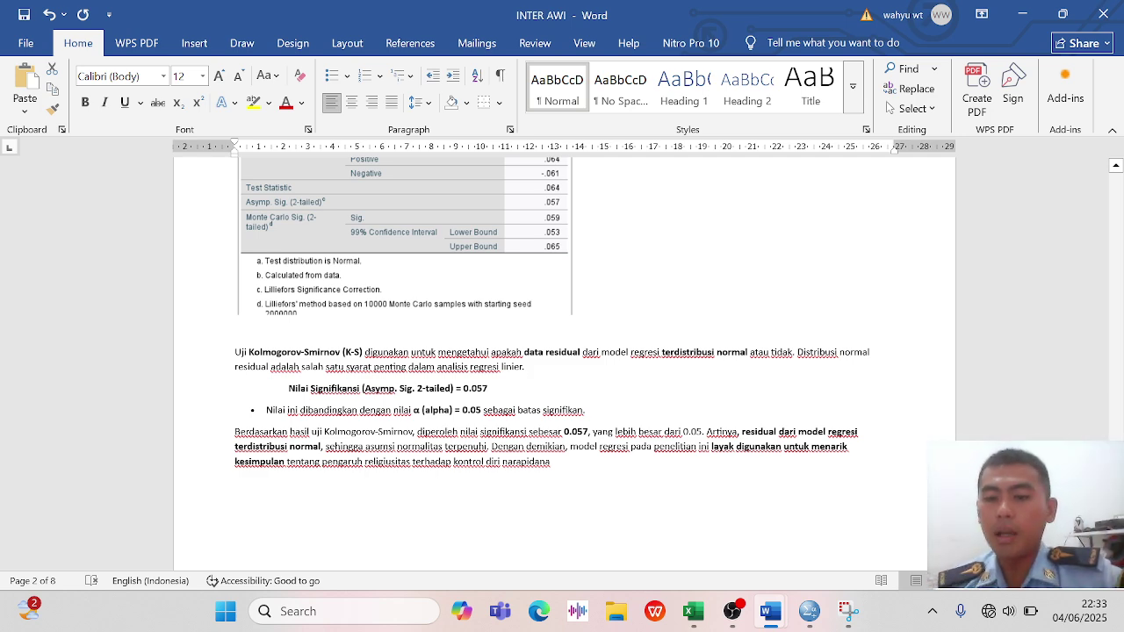
Minimize the open Word, SPSS, Excel and Snipping Tool windows and switch to OBS
left_click(1028, 22)
left_click(1029, 22)
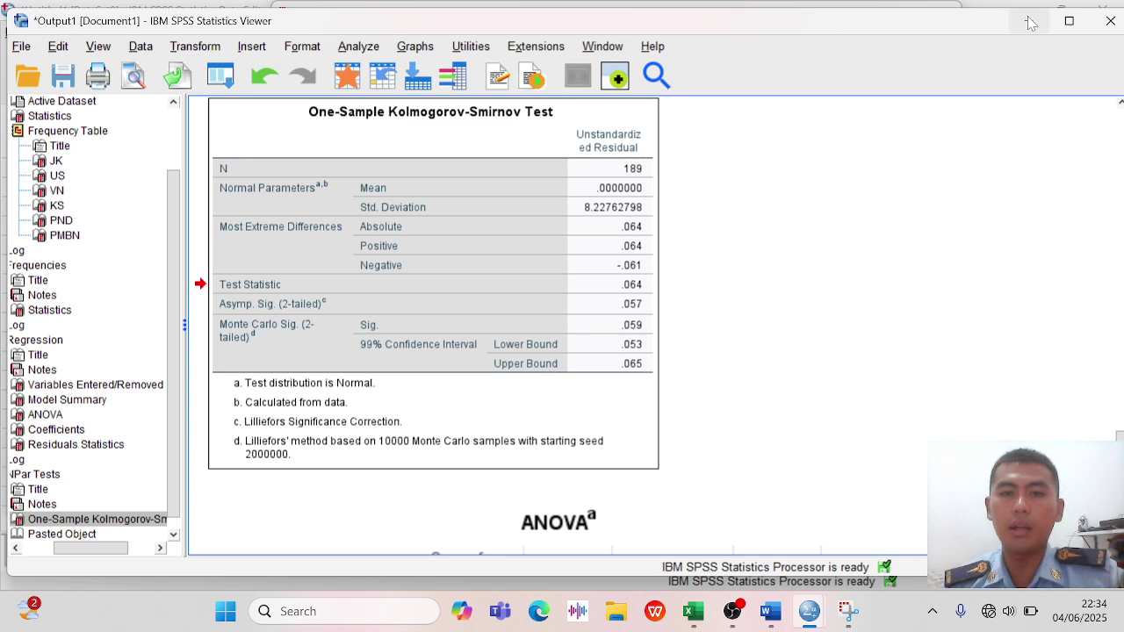
left_click(1029, 22)
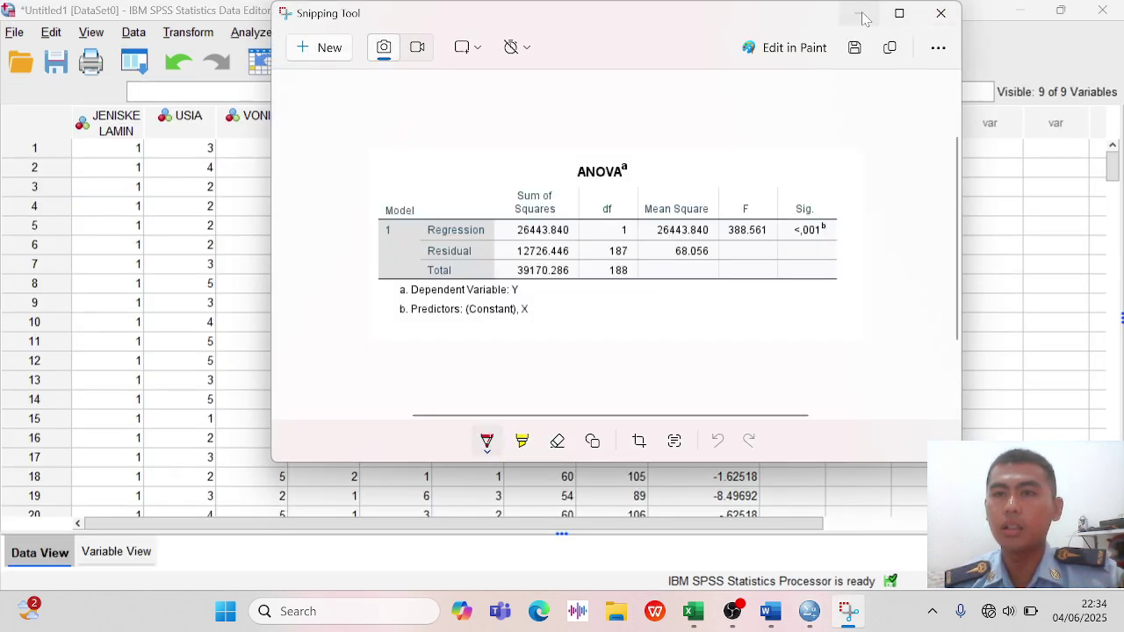
left_click(1019, 11)
left_click(1019, 11)
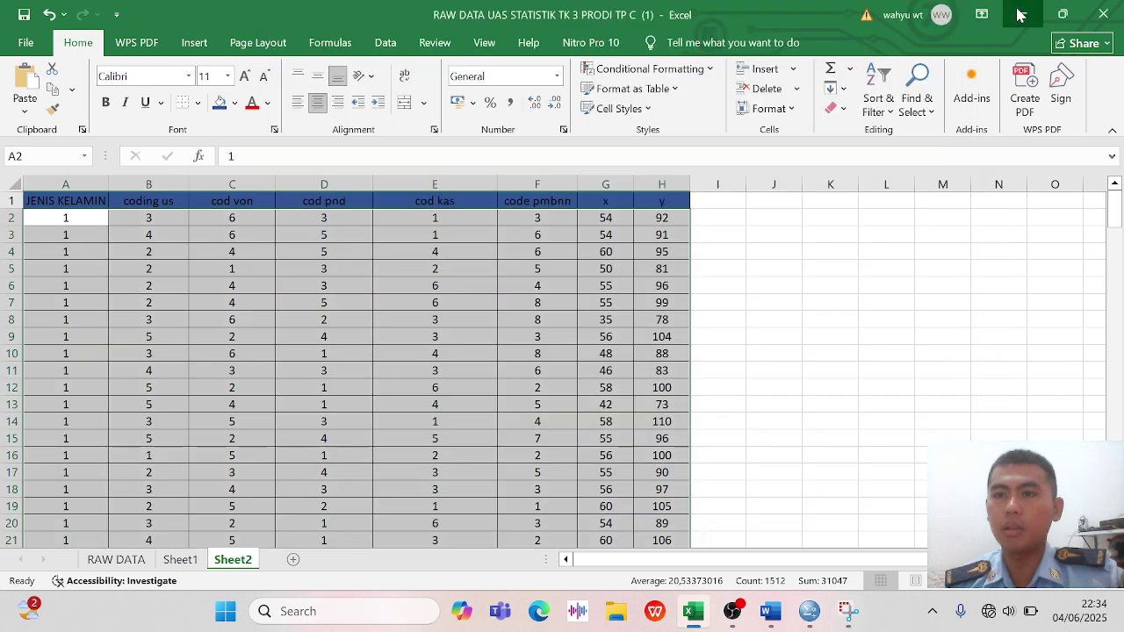
left_click(1019, 13)
left_click(1018, 12)
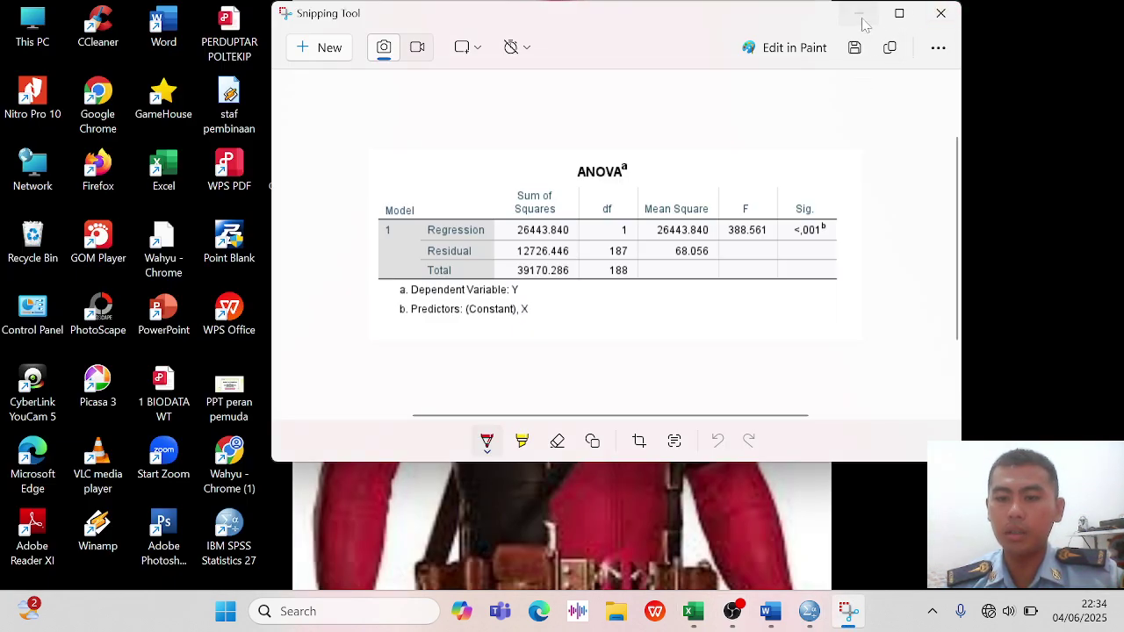
left_click(864, 19)
left_click(732, 611)
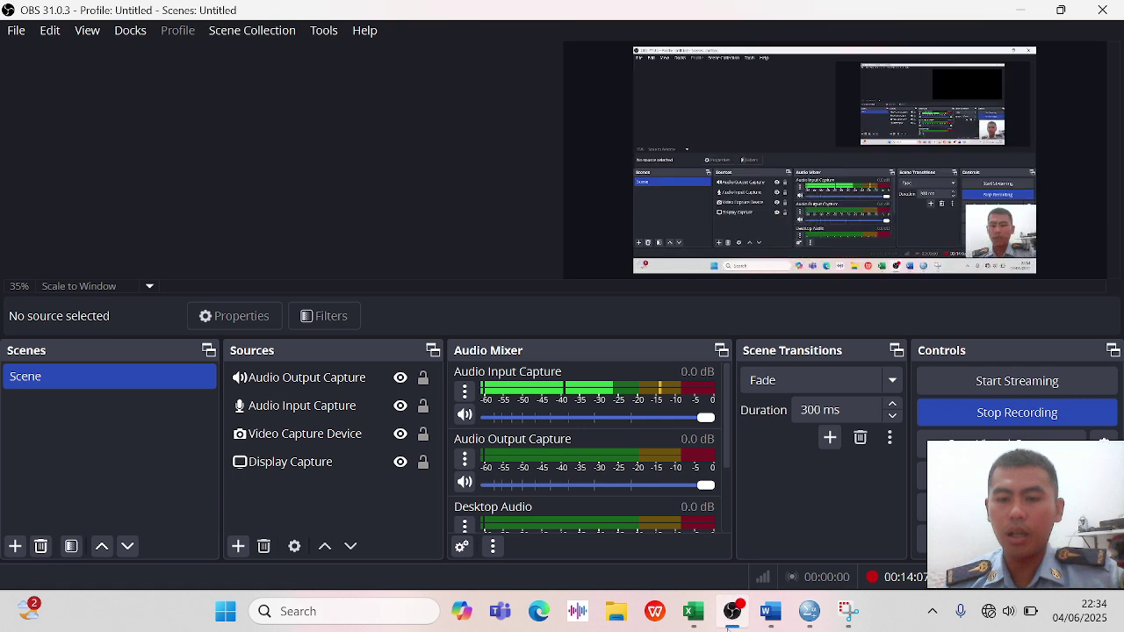